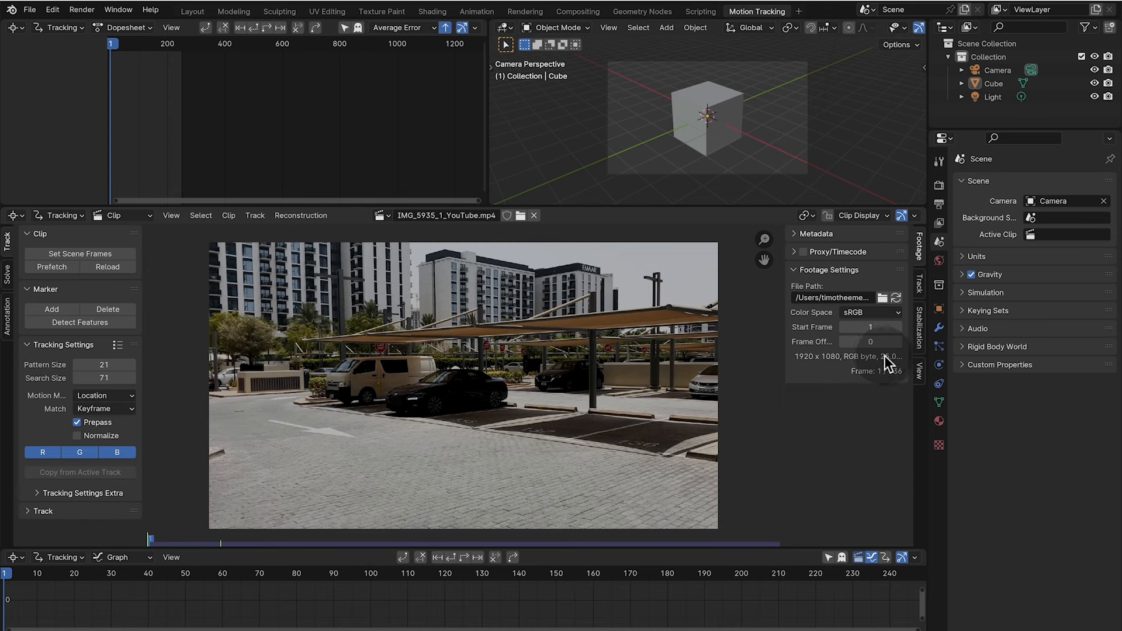
# - Set the scene's output frame rate to 25 fps
pyautogui.click(939, 204)
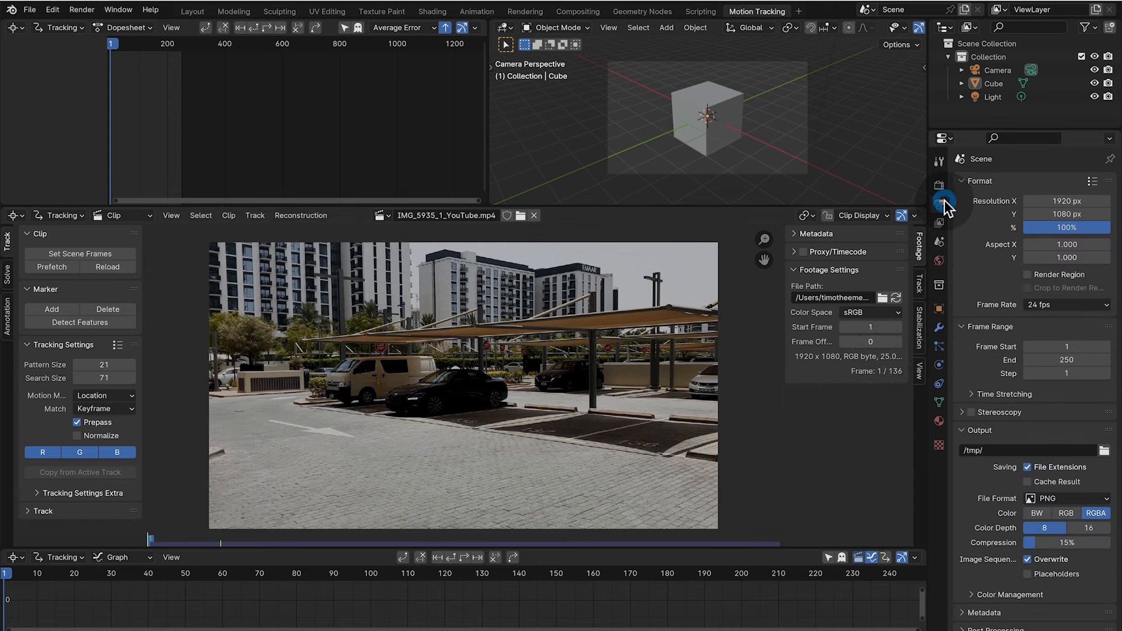
pyautogui.click(1046, 305)
pyautogui.click(1047, 347)
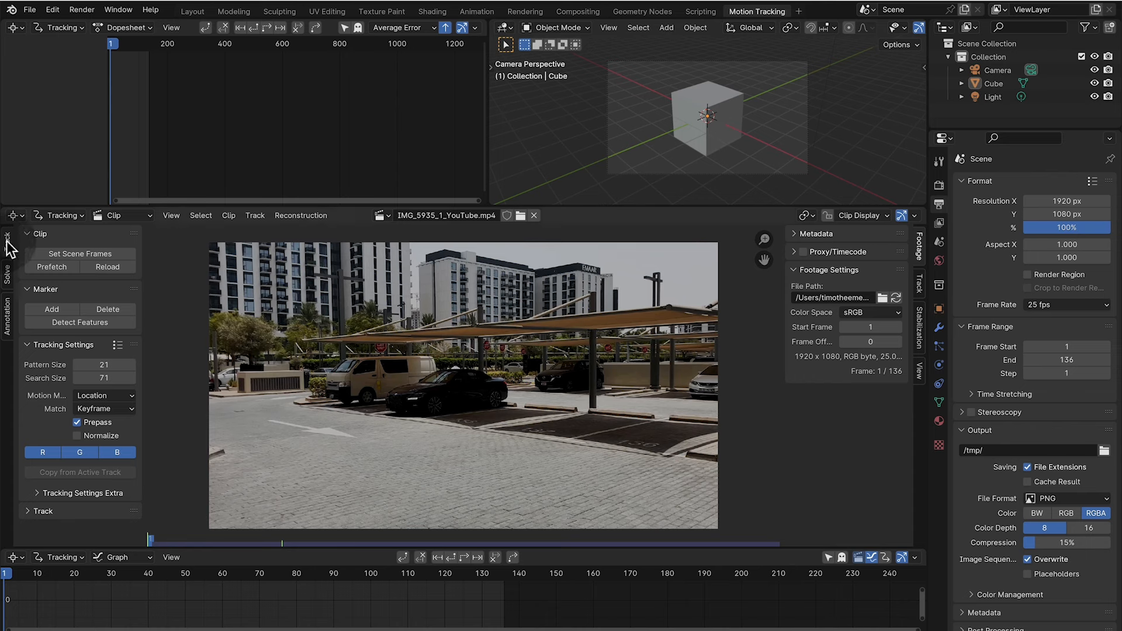
# - Match the scene frame range to the clip length and prefetch the footage into memory
pyautogui.click(55, 256)
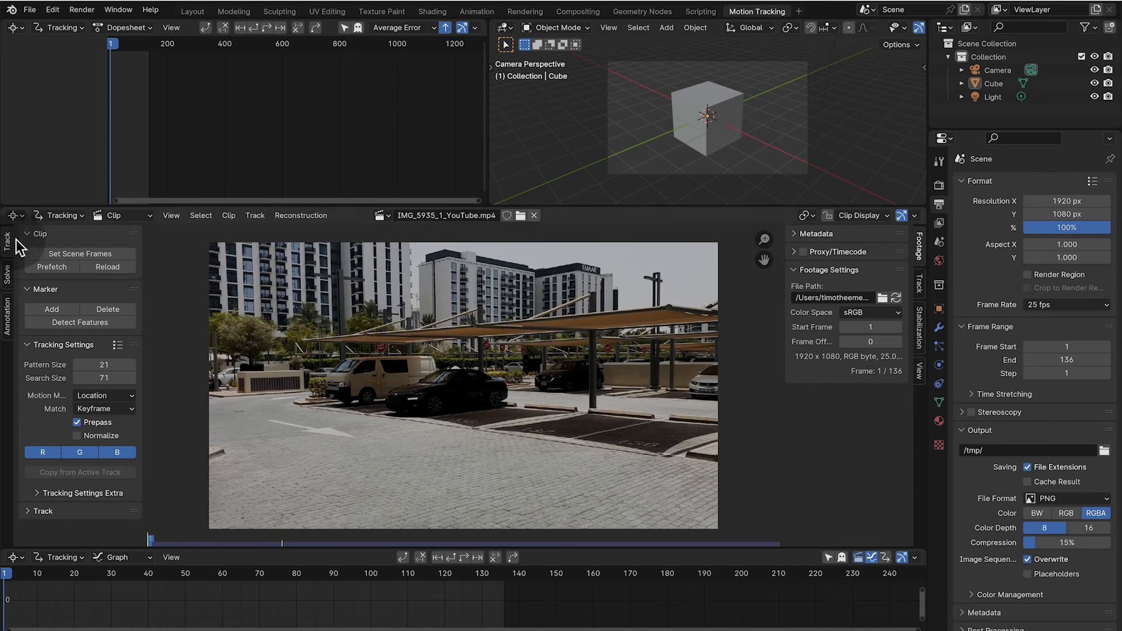
pyautogui.click(75, 252)
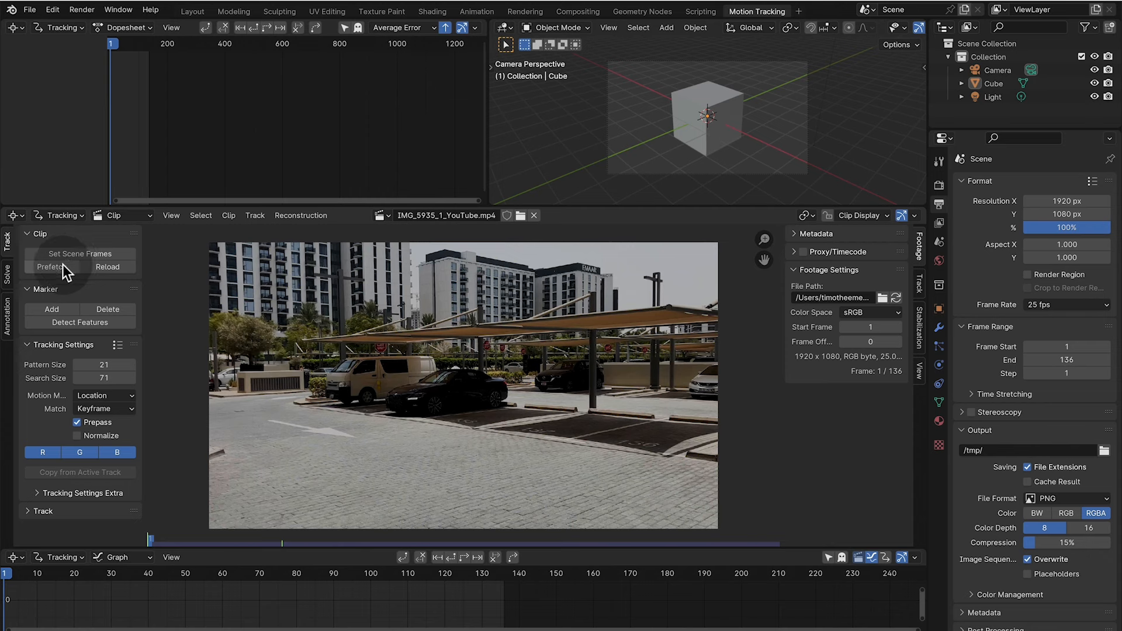
pyautogui.click(52, 267)
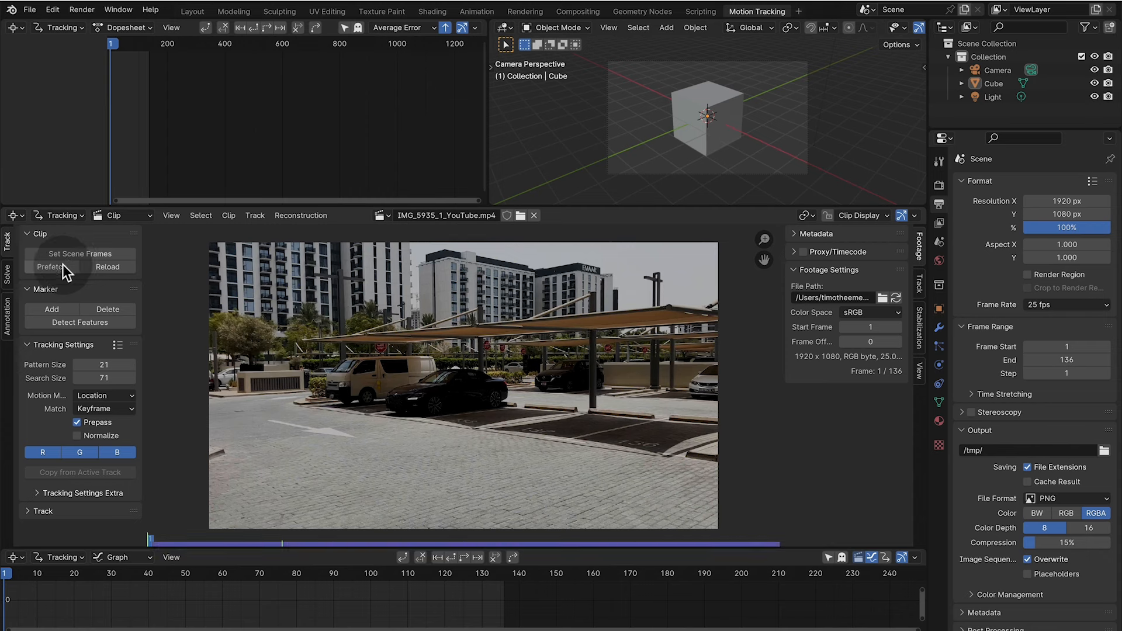
# - Detect features in the clip's first frame and try a pattern size of 5
pyautogui.click(73, 325)
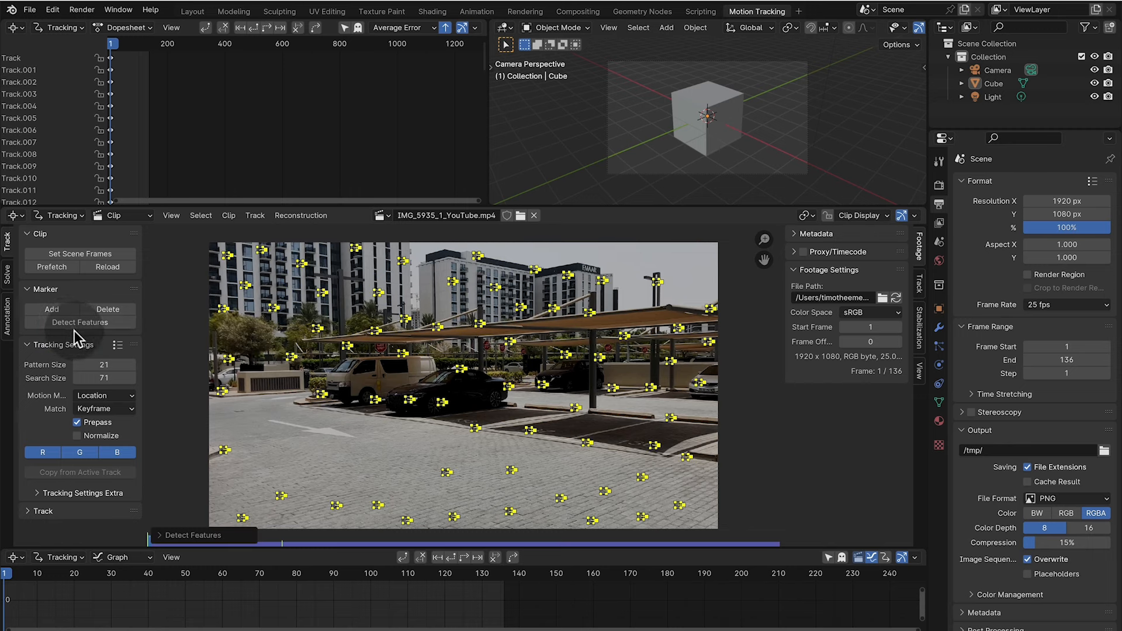
pyautogui.click(106, 365)
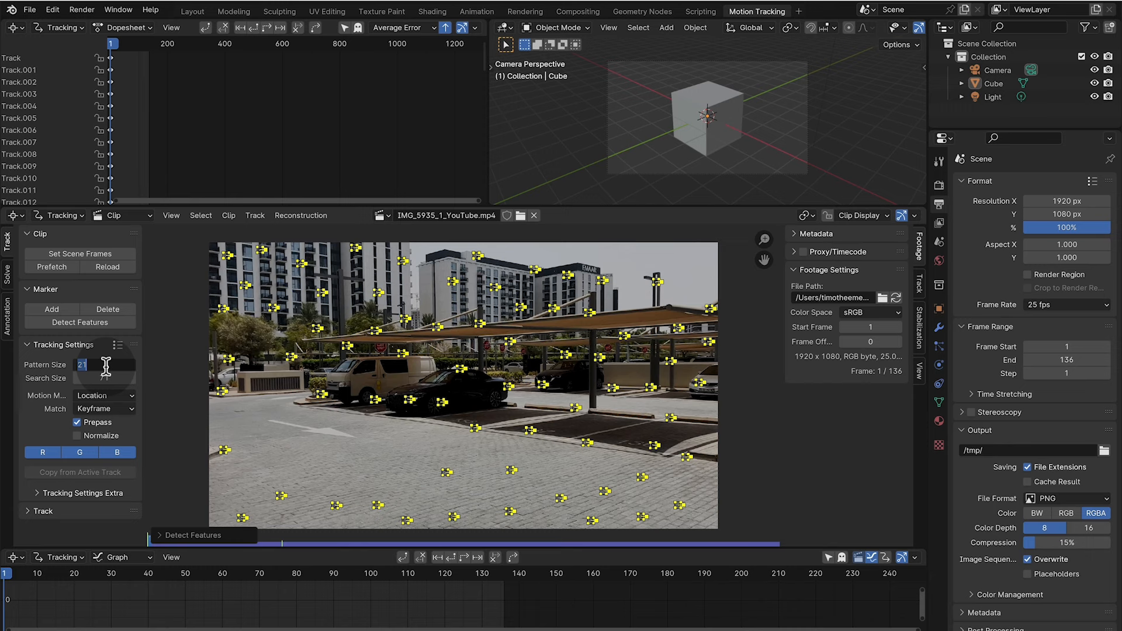
pyautogui.click(84, 325)
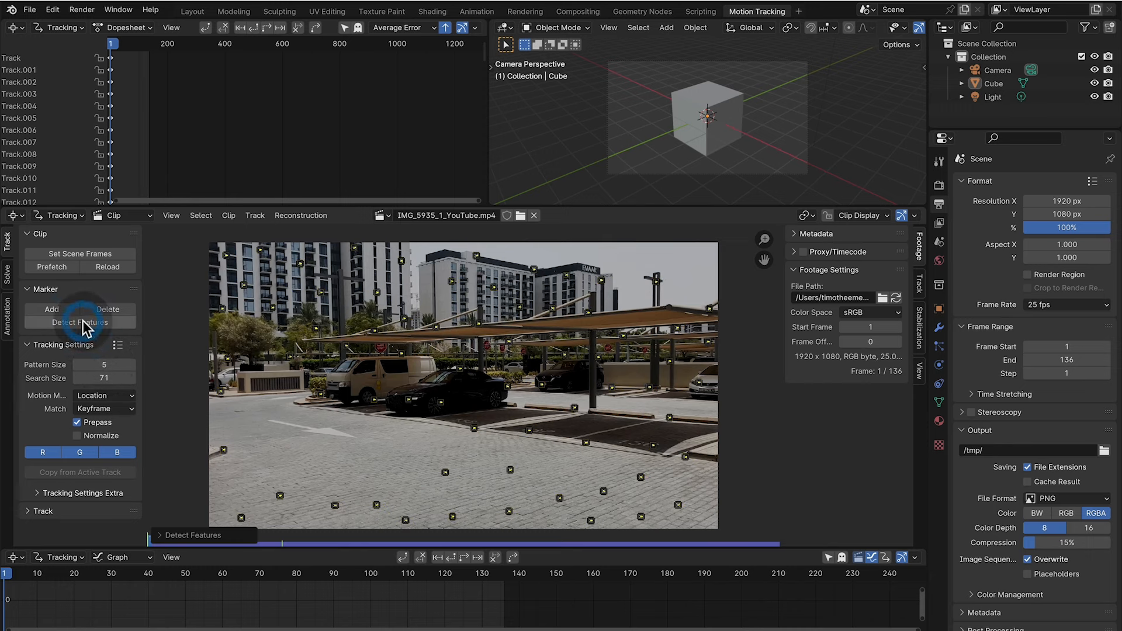
# - Set the feature detection margin to 5 and the distance to 20 for denser markers
pyautogui.click(221, 537)
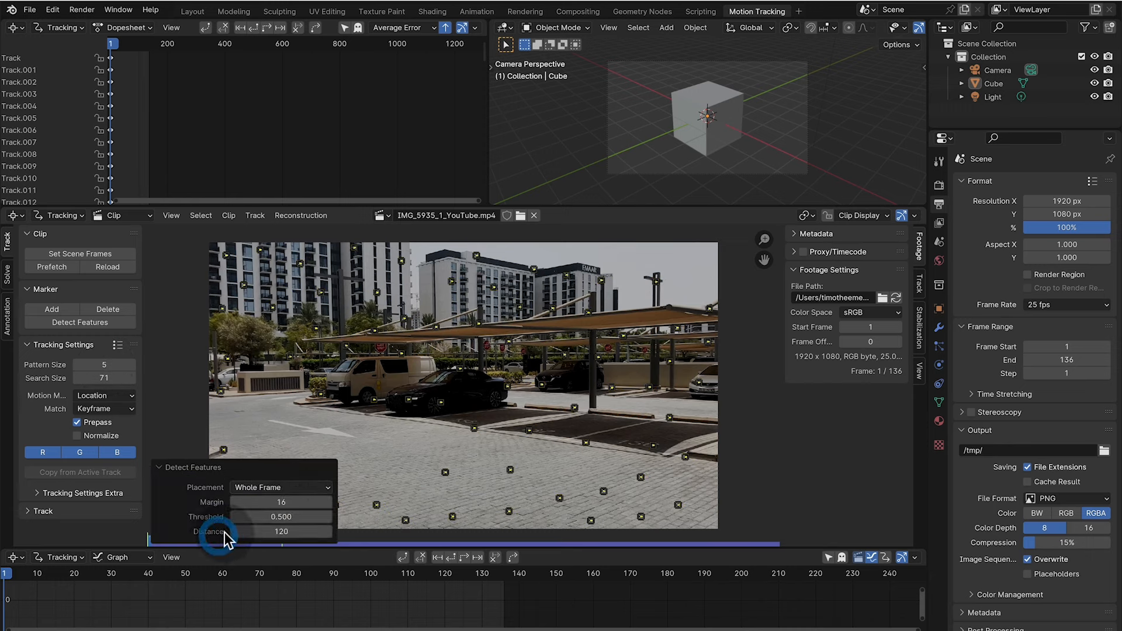
pyautogui.click(290, 503)
pyautogui.press('Return')
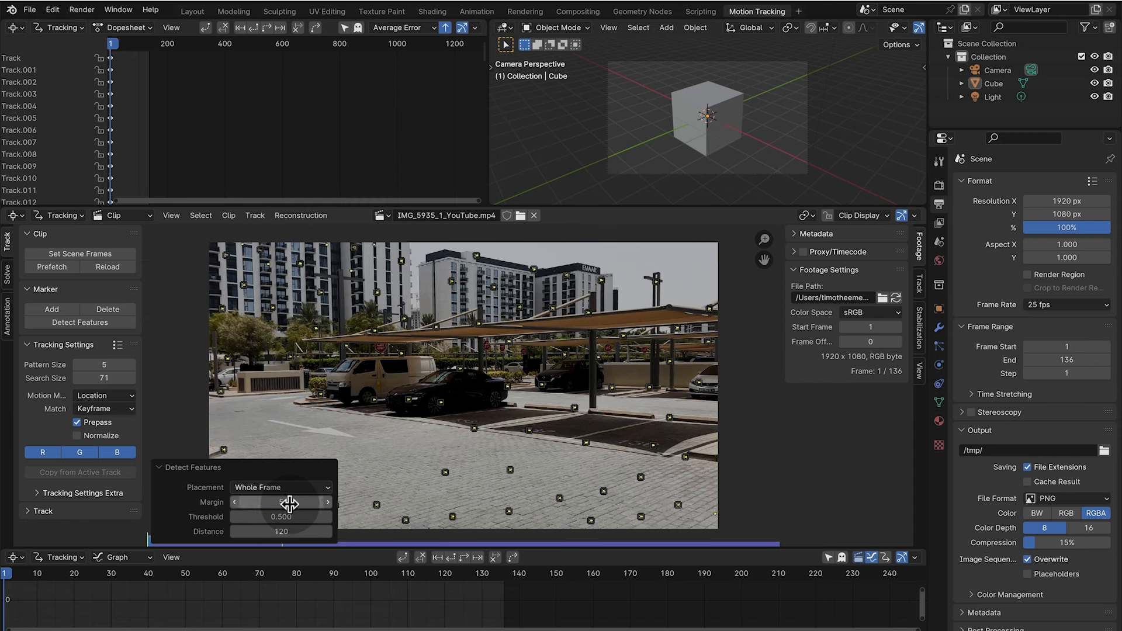
pyautogui.click(86, 325)
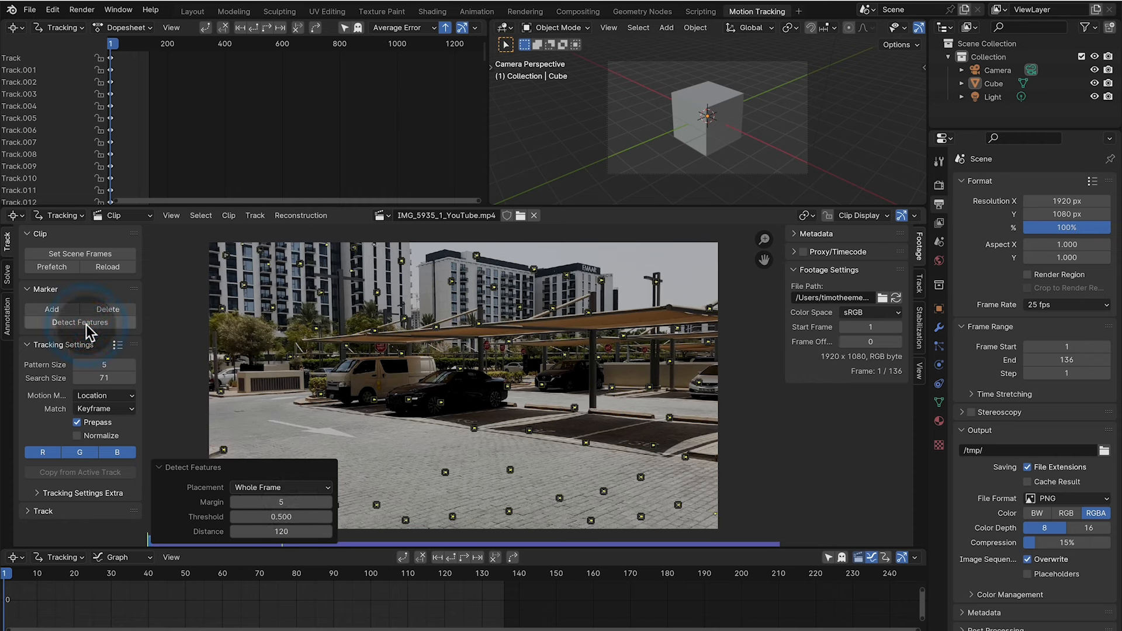
pyautogui.click(284, 514)
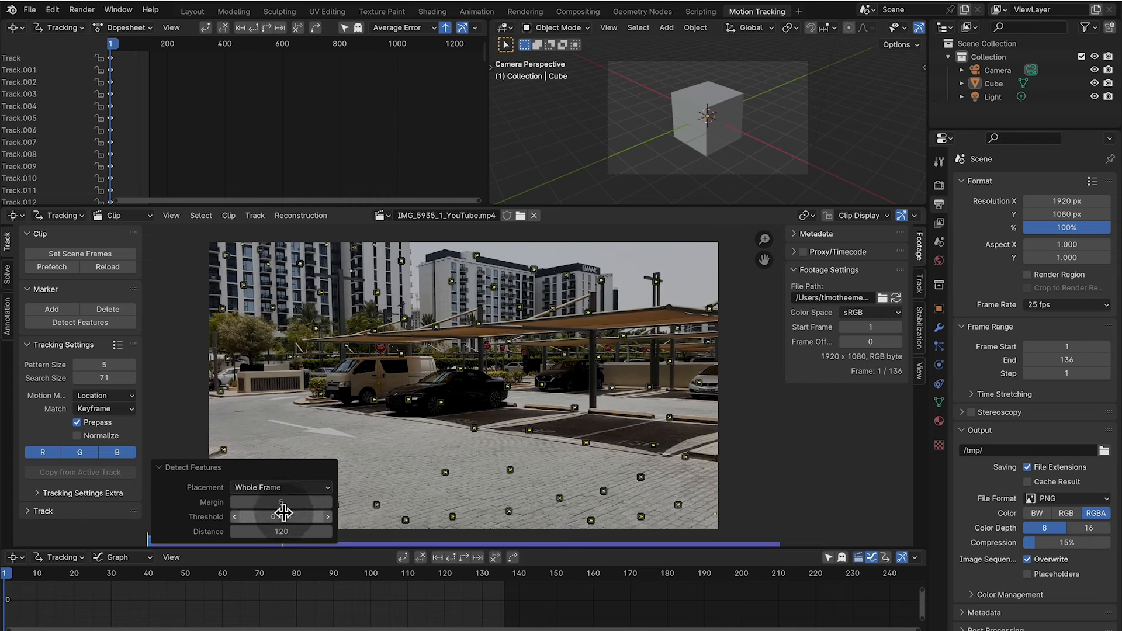
pyautogui.click(282, 502)
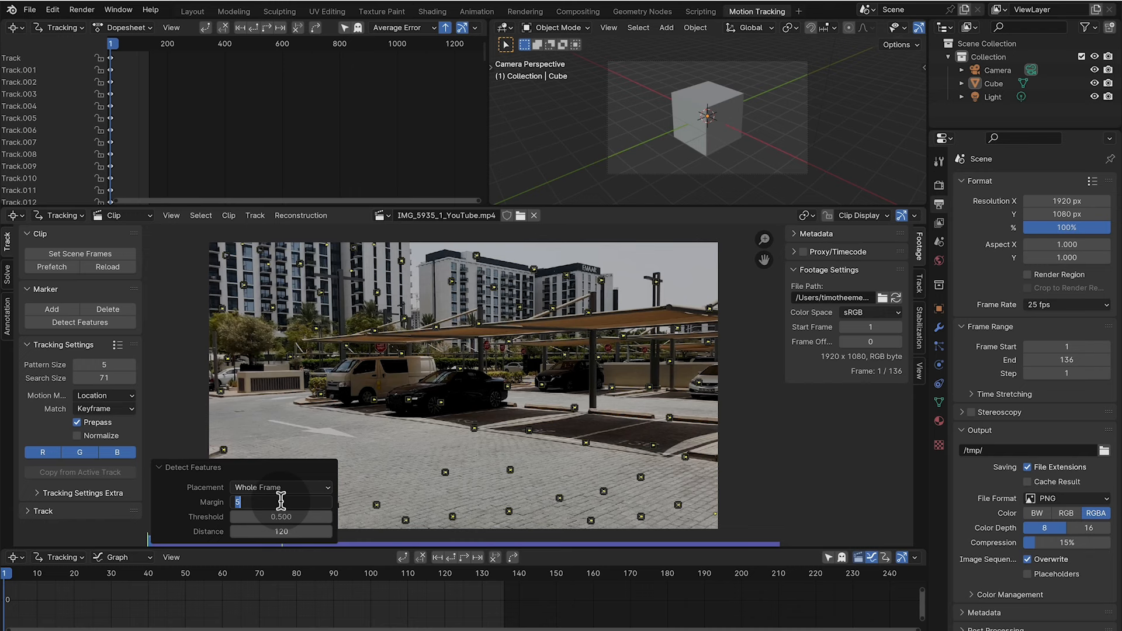
pyautogui.click(278, 532)
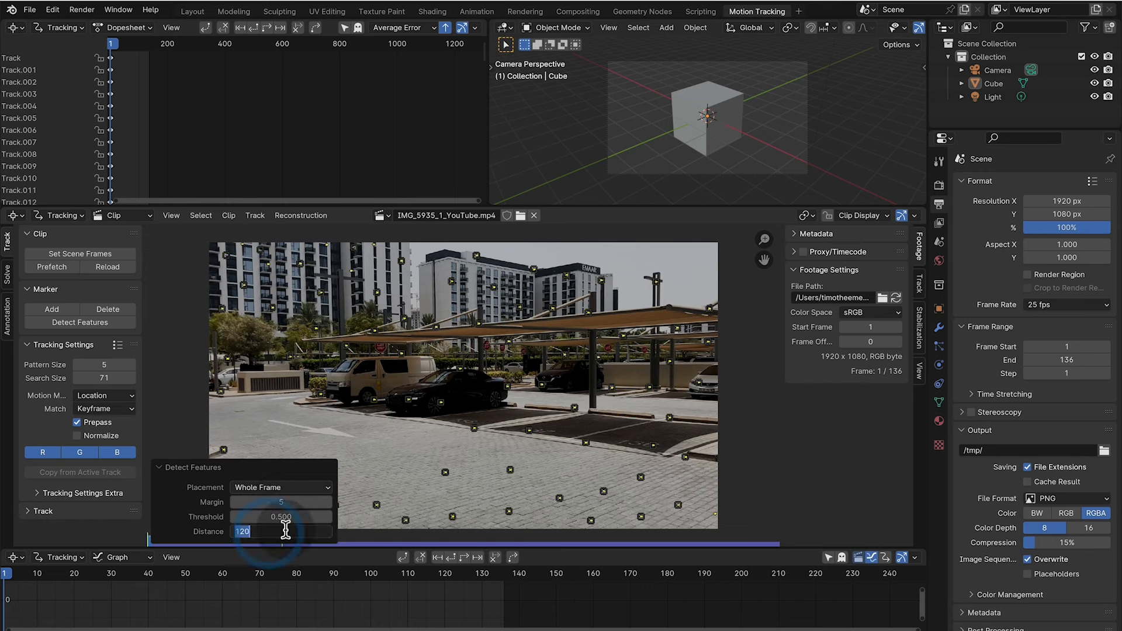
pyautogui.write('20')
pyautogui.press('Return')
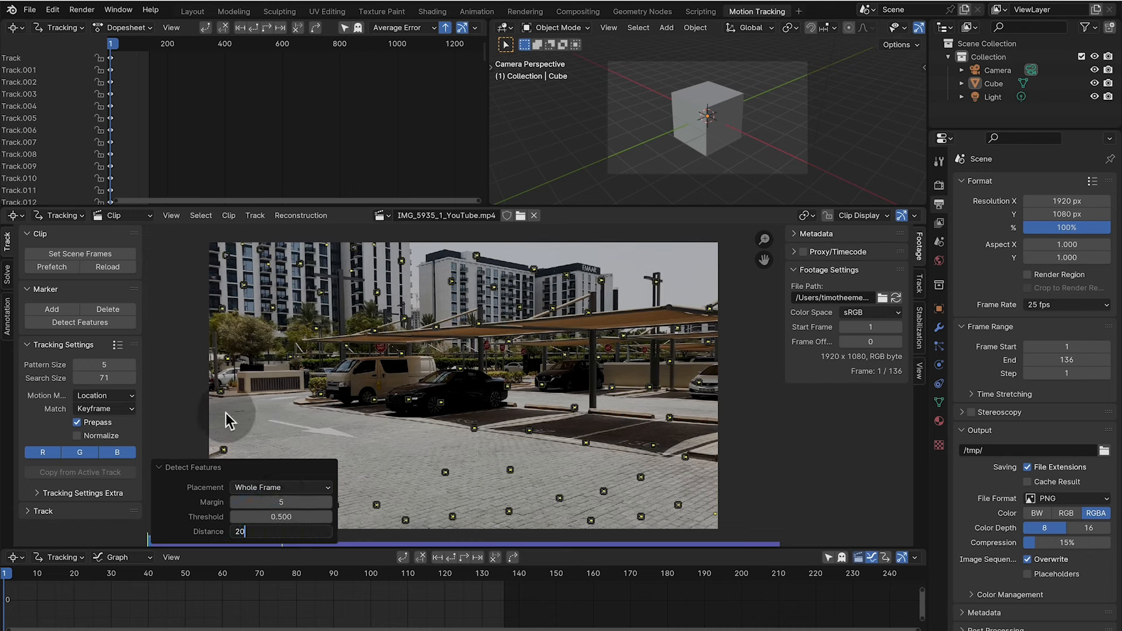
pyautogui.click(159, 467)
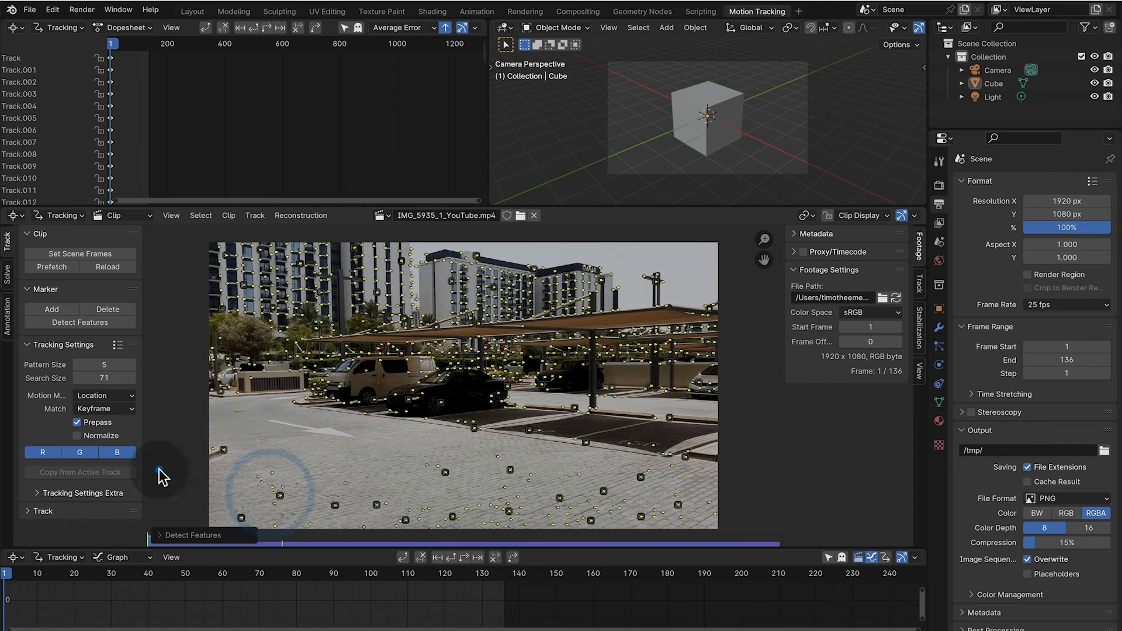
# - Restore the pattern size to 21 and delete all the detected tracks from the clip
pyautogui.click(74, 325)
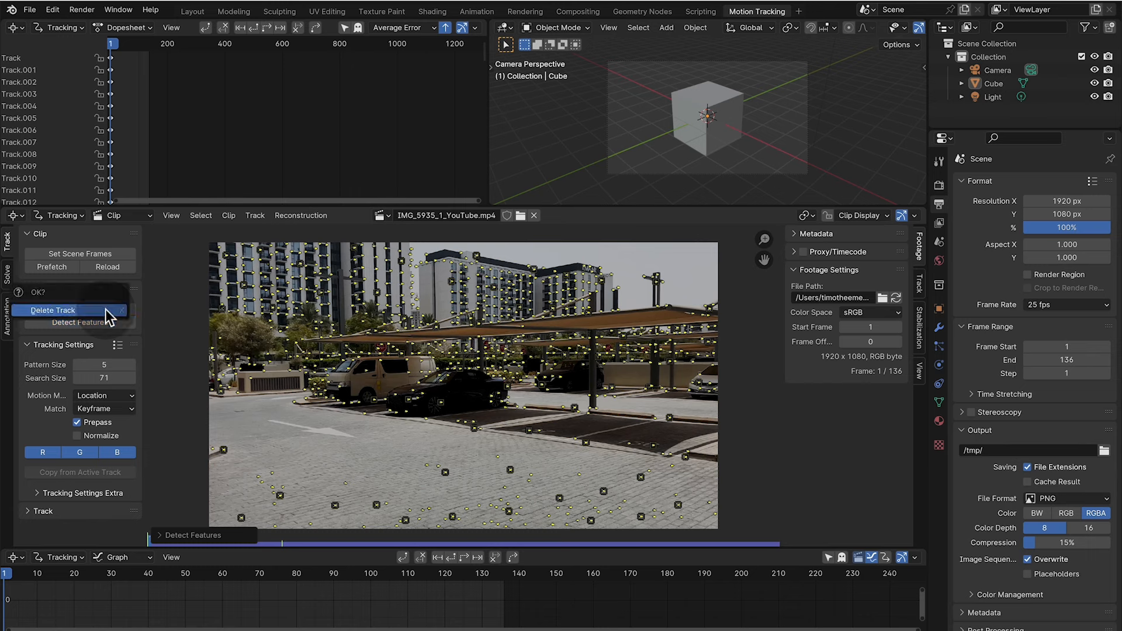
pyautogui.click(107, 310)
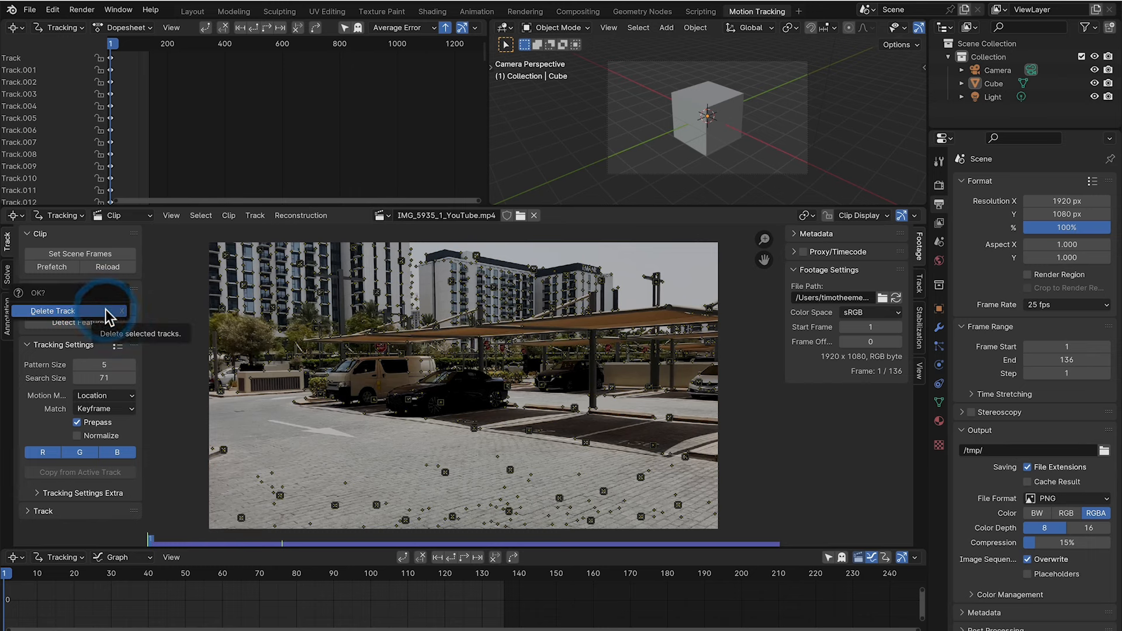
pyautogui.click(106, 312)
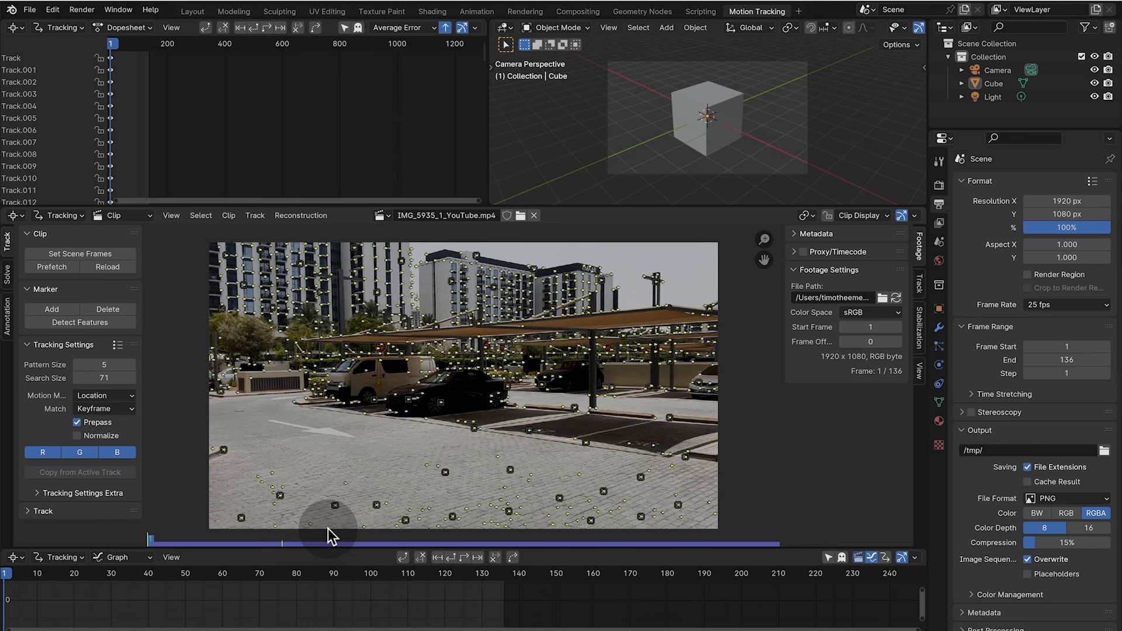
pyautogui.press('a')
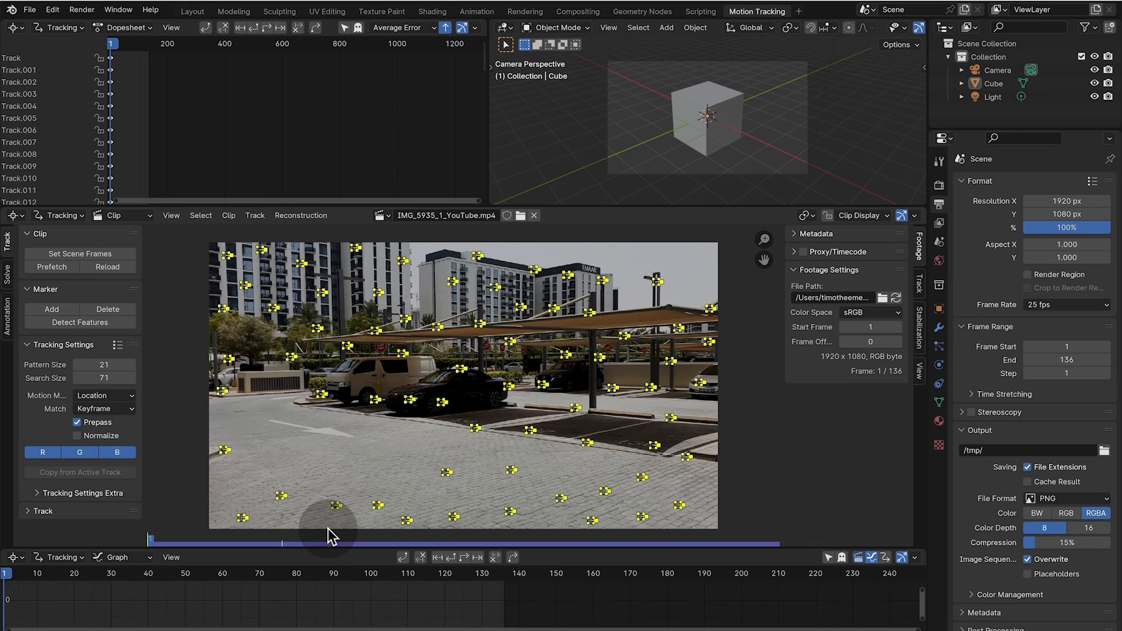
pyautogui.press('Delete')
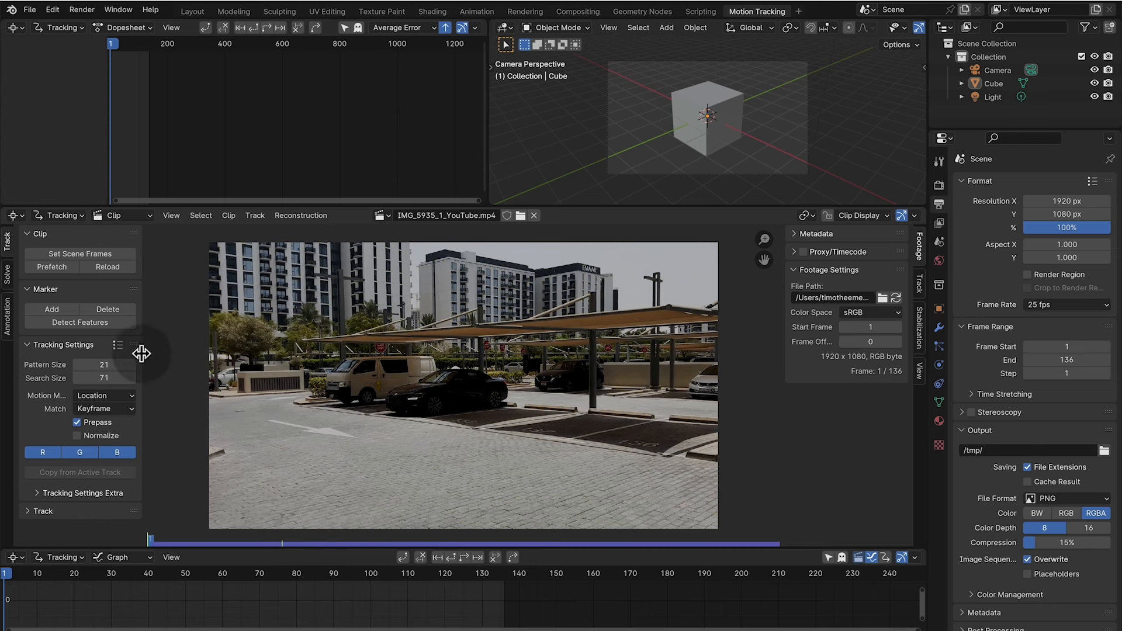
# - Detect features again across the whole first frame and show the detection options
pyautogui.click(102, 323)
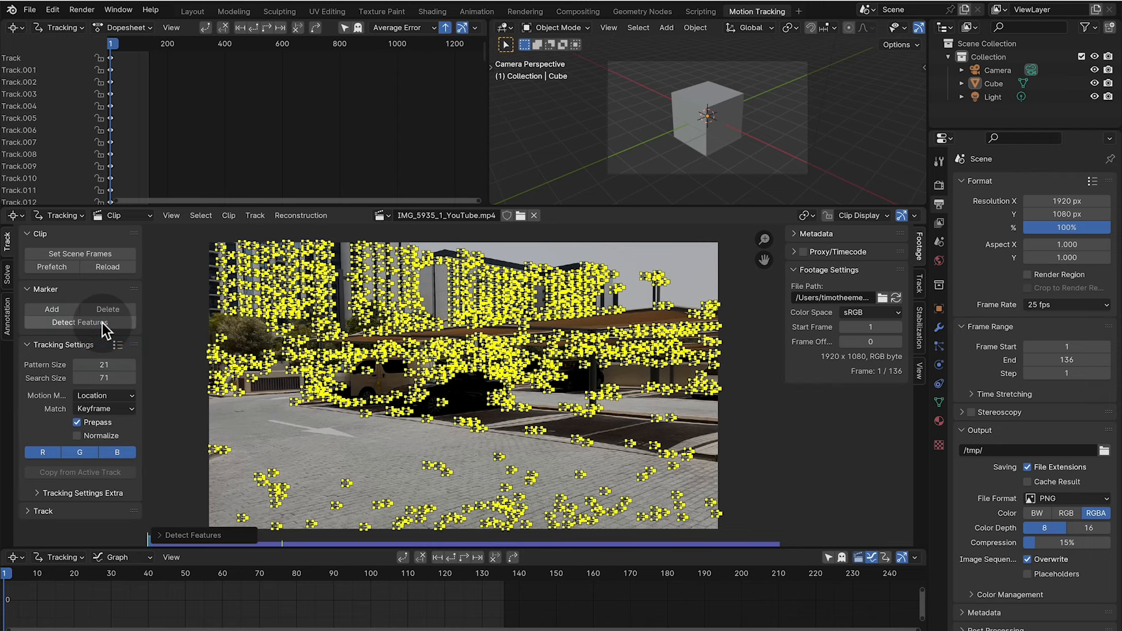
pyautogui.click(158, 536)
pyautogui.moveTo(269, 502)
pyautogui.mouseDown()
pyautogui.moveTo(254, 499)
pyautogui.moveTo(253, 531)
pyautogui.moveTo(300, 516)
pyautogui.moveTo(285, 502)
pyautogui.moveTo(293, 528)
pyautogui.moveTo(277, 501)
pyautogui.mouseUp()
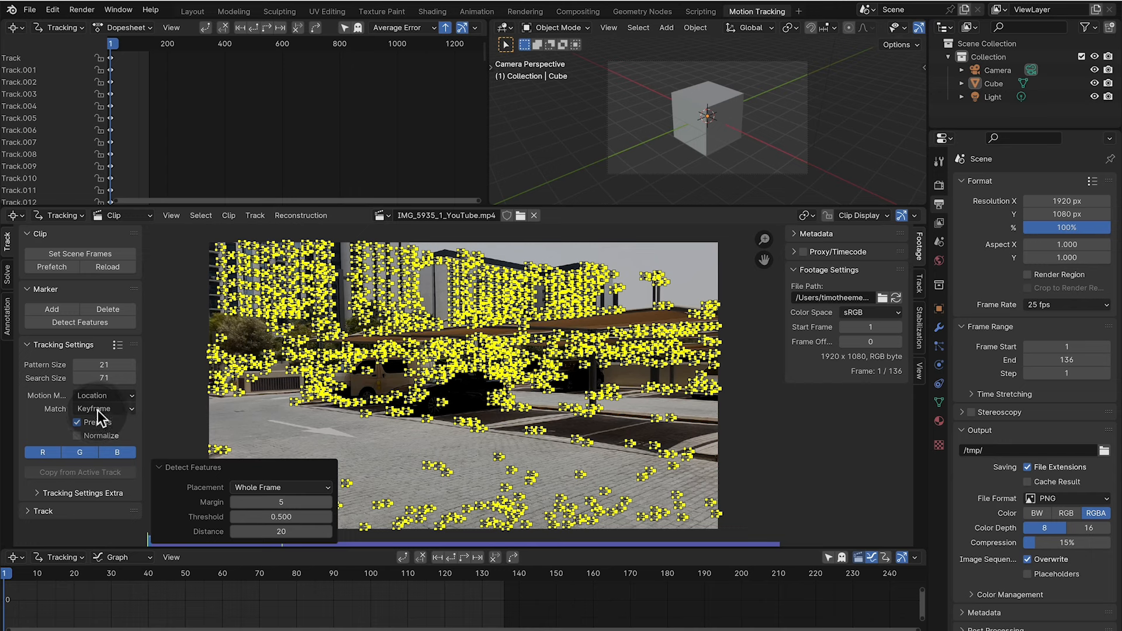
# - Set the tracking motion model to Location, Rotation & Scale and expand the extra tracking settings
pyautogui.click(103, 396)
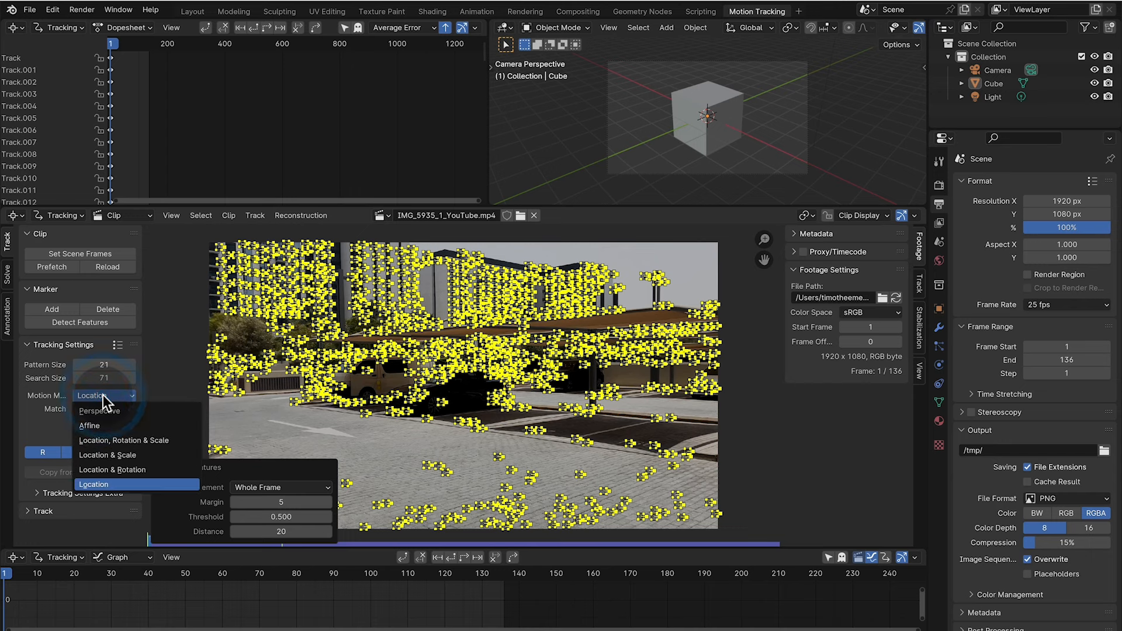
pyautogui.click(113, 442)
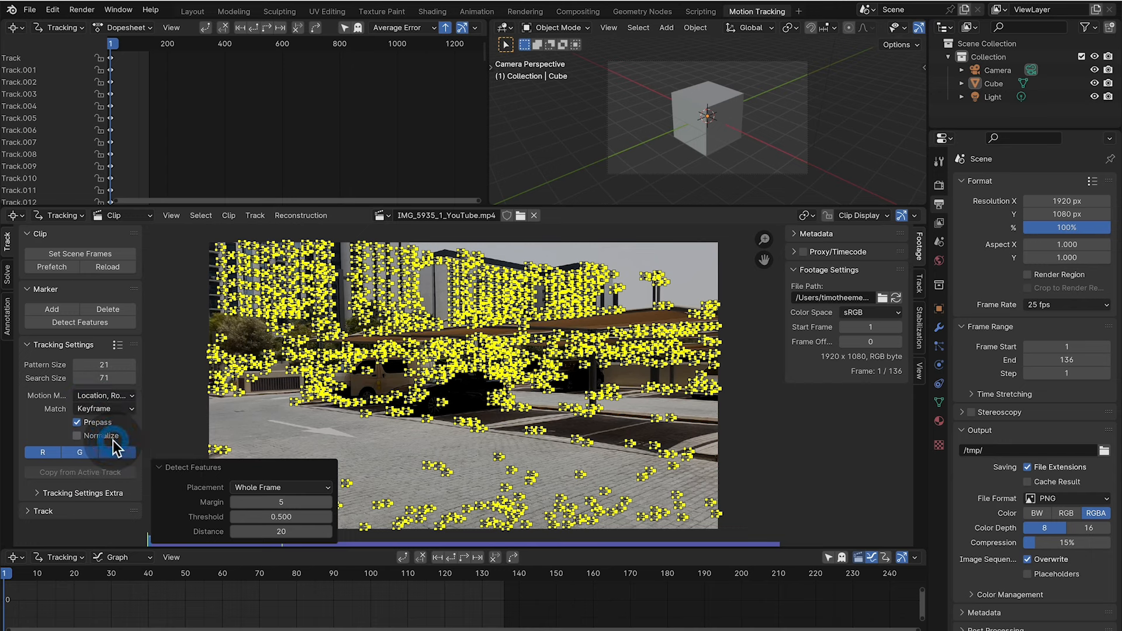
pyautogui.click(58, 495)
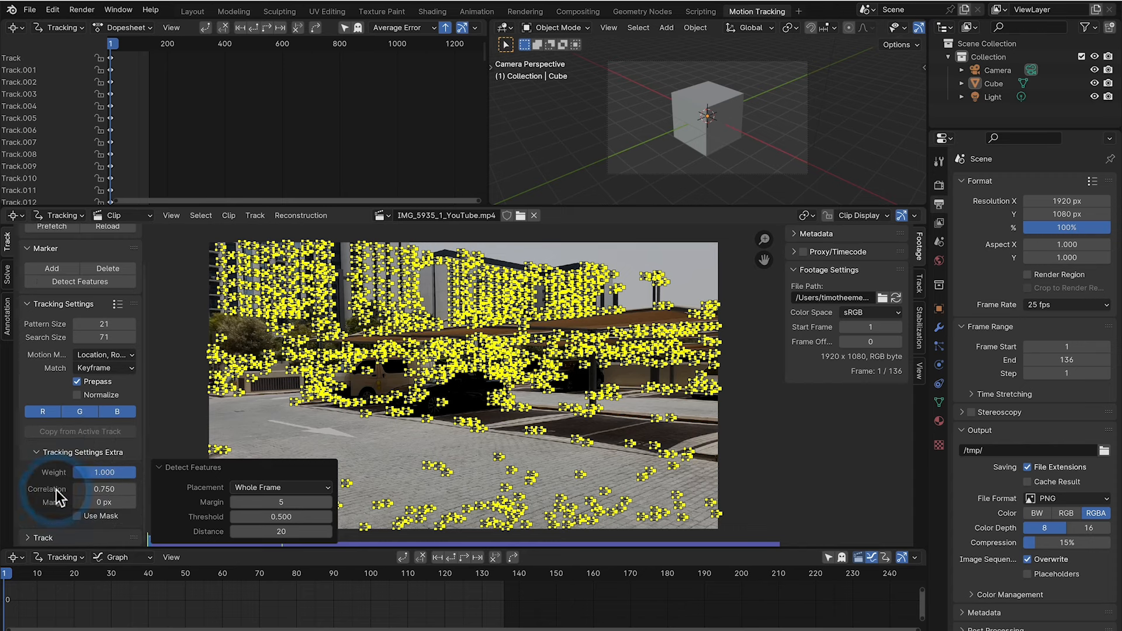
pyautogui.scroll(-3, 44, 541)
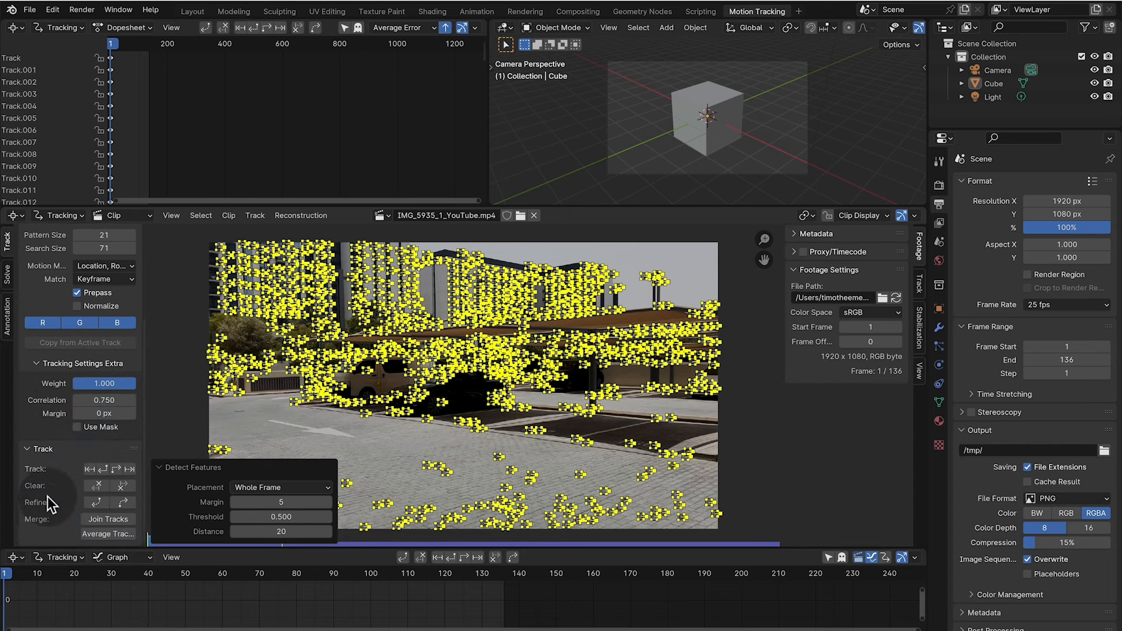
pyautogui.scroll(5, 55, 461)
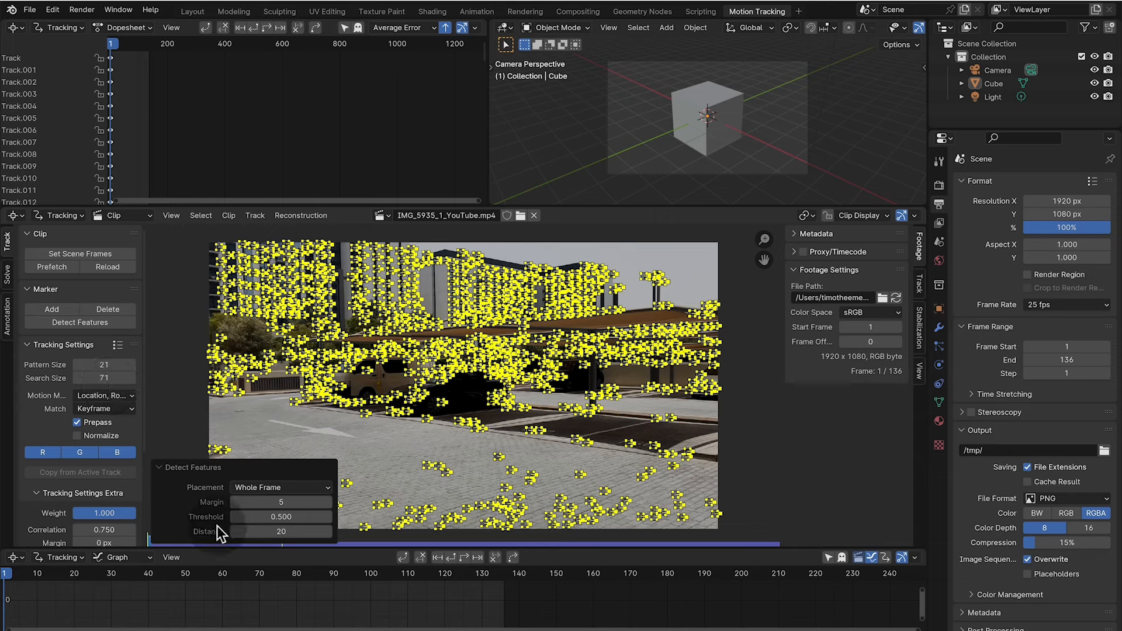
pyautogui.click(178, 468)
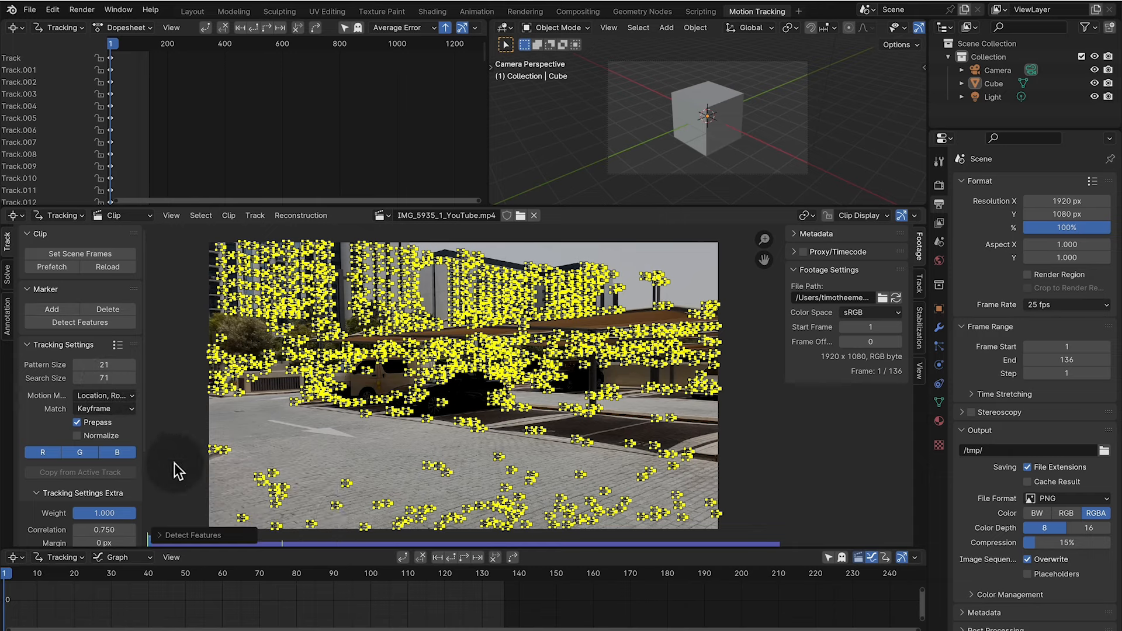
# - Track all markers forward through the clip to frame 136, and enlarge the graph and clip views
pyautogui.click(466, 558)
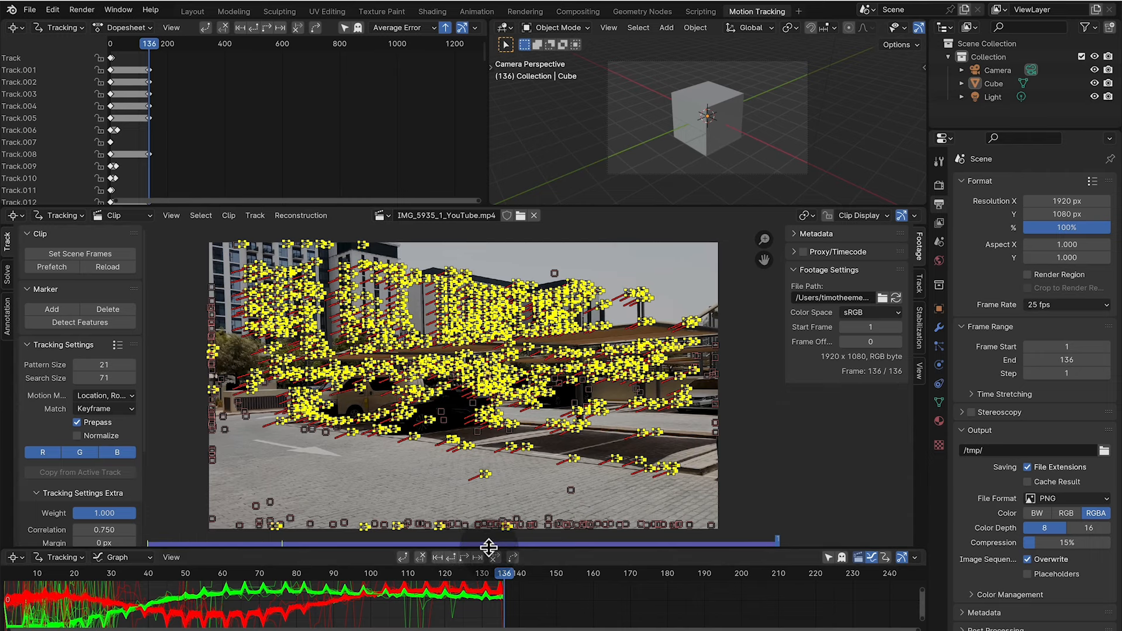
pyautogui.moveTo(488, 548); pyautogui.dragTo(489, 358)
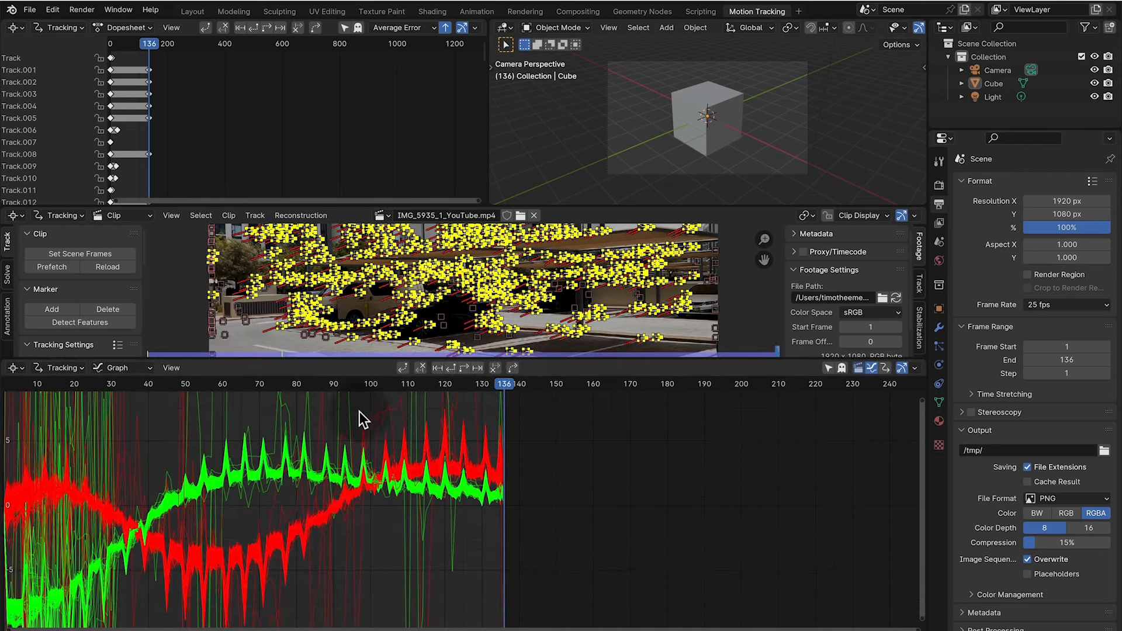
pyautogui.moveTo(442, 203); pyautogui.dragTo(446, 72)
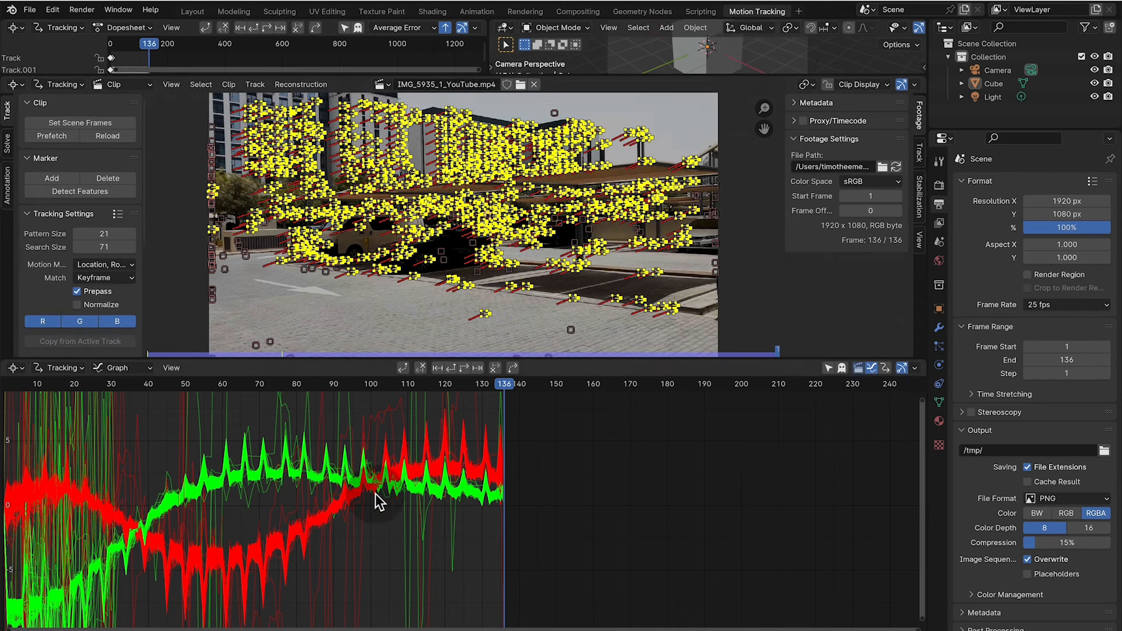
# - Run Filter Tracks from the solve clean-up options to select the tracks with erratic motion
pyautogui.click(8, 143)
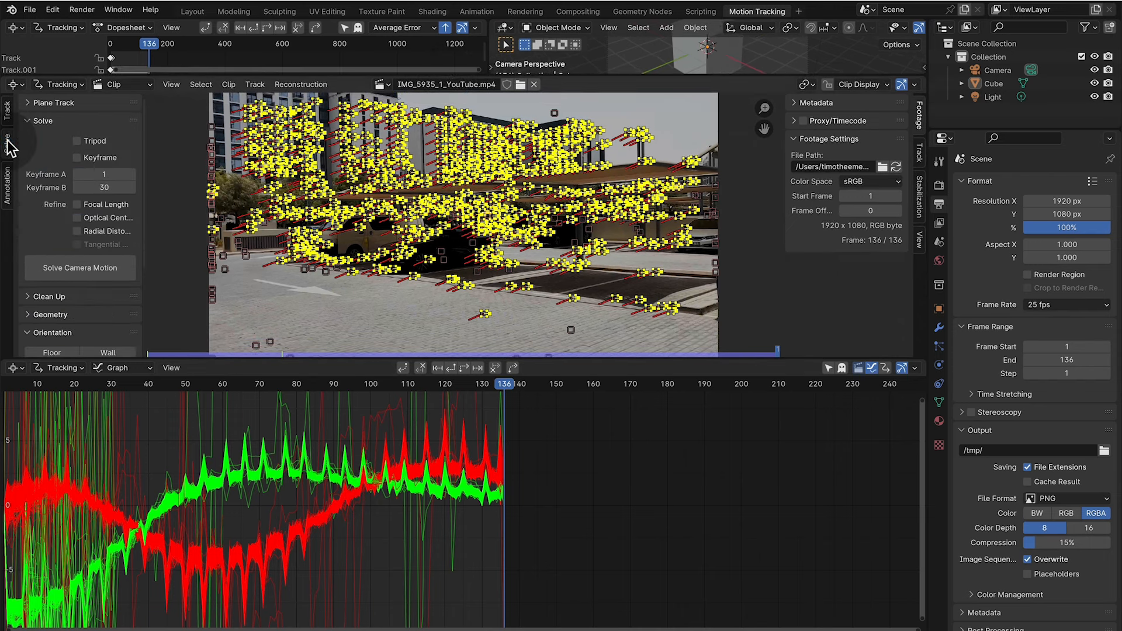
pyautogui.click(33, 298)
pyautogui.scroll(-3, 82, 318)
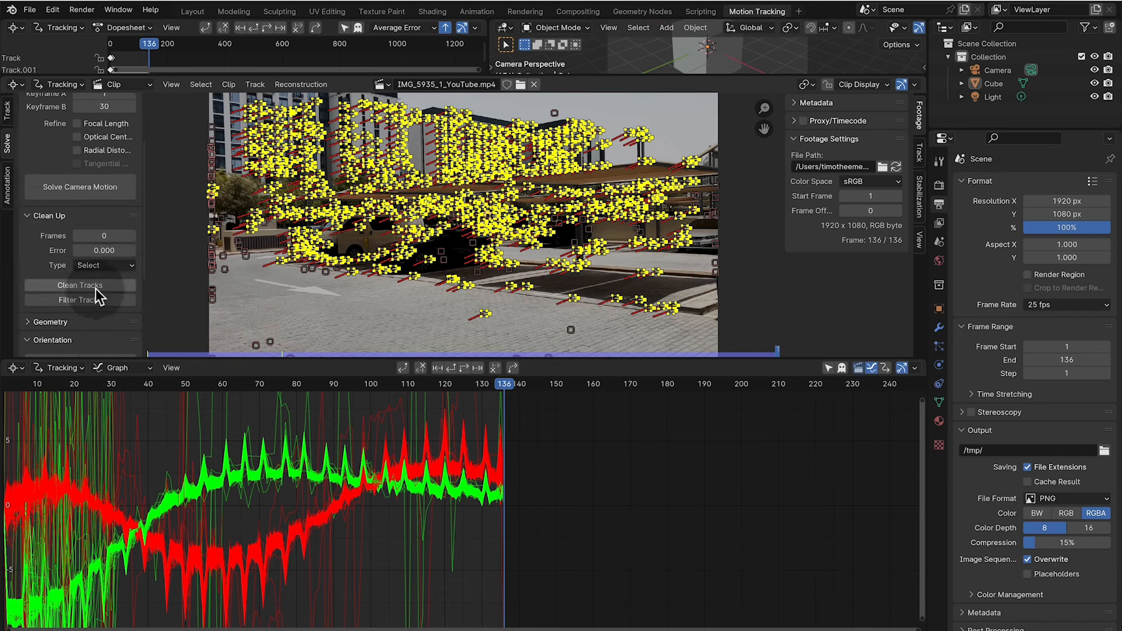
pyautogui.click(93, 301)
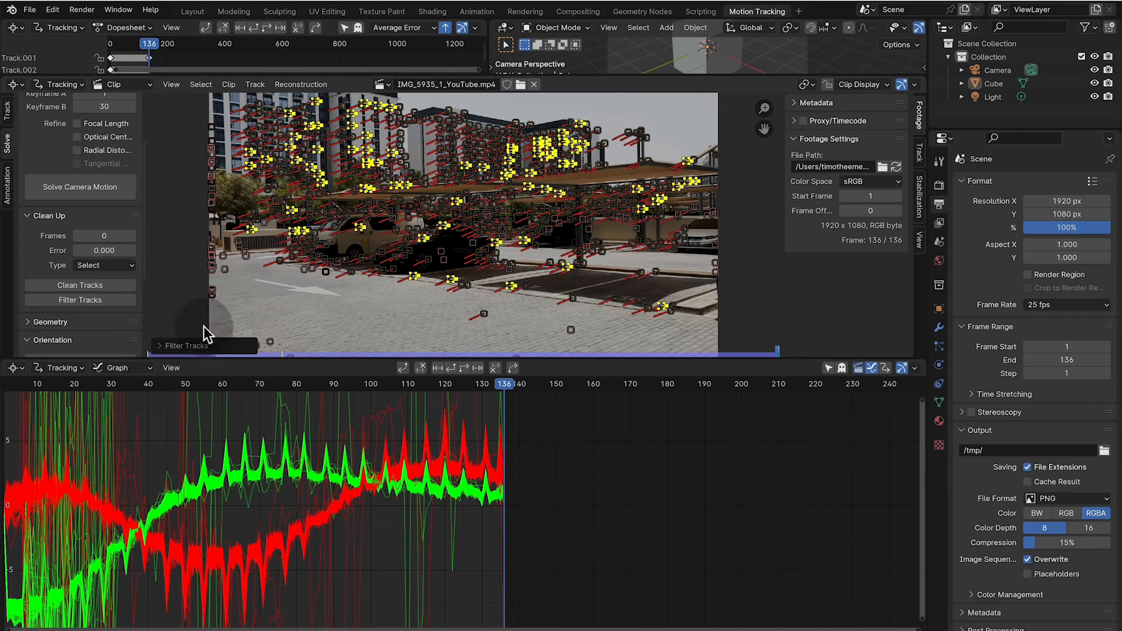
# - Show the Filter Tracks threshold, delete the selected erratic tracks, and run Clean Tracks on the remaining ones
pyautogui.click(196, 344)
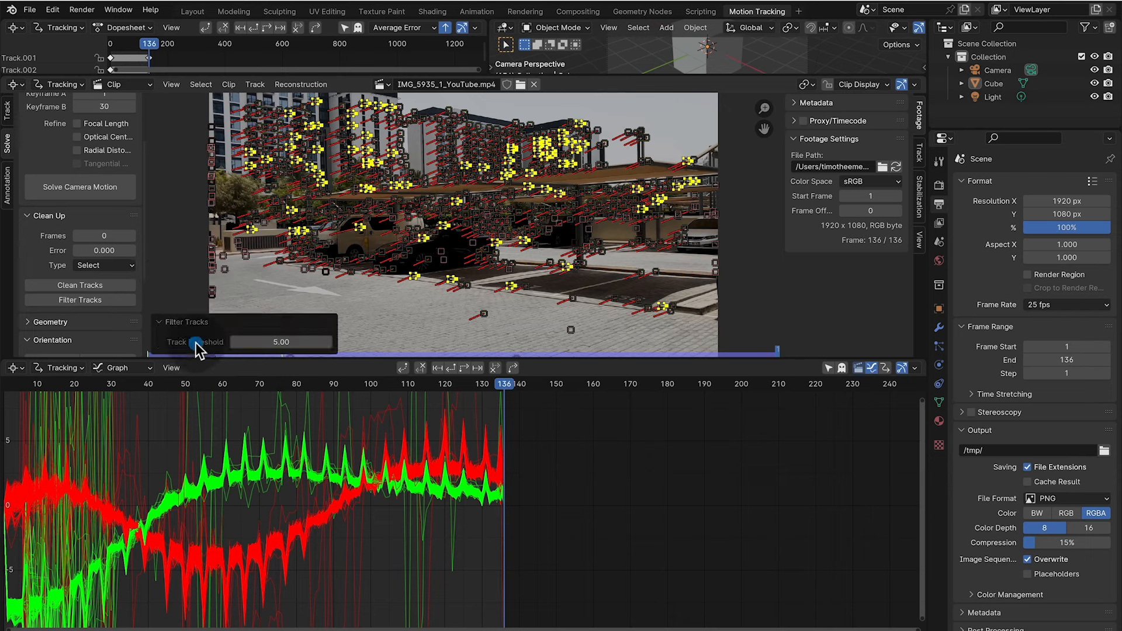
pyautogui.click(314, 188)
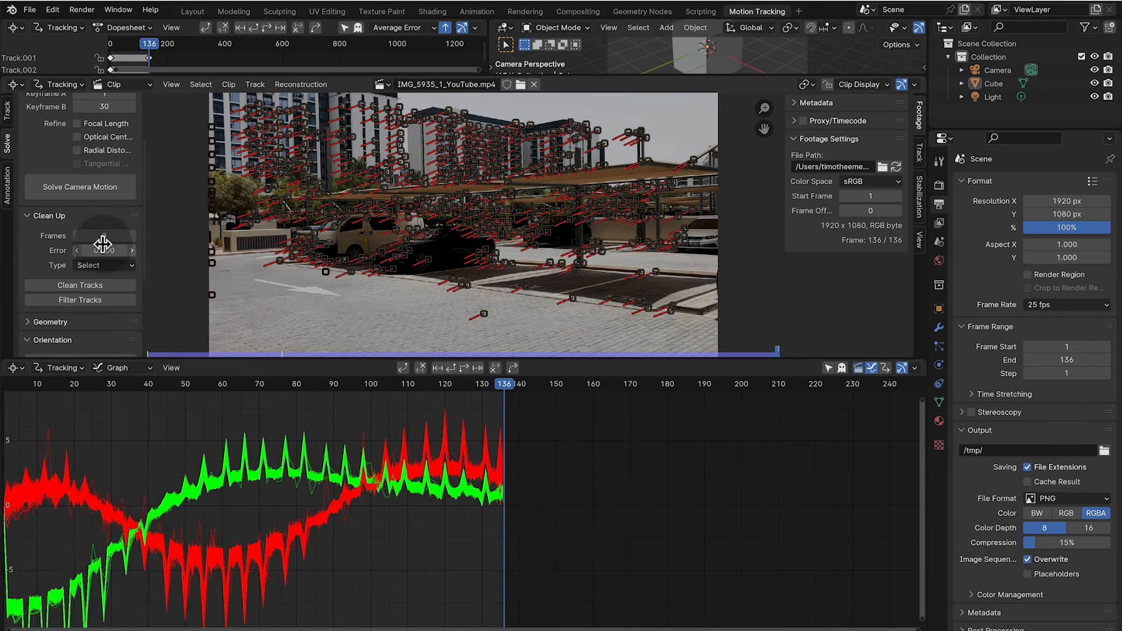
pyautogui.click(82, 285)
pyautogui.click(206, 219)
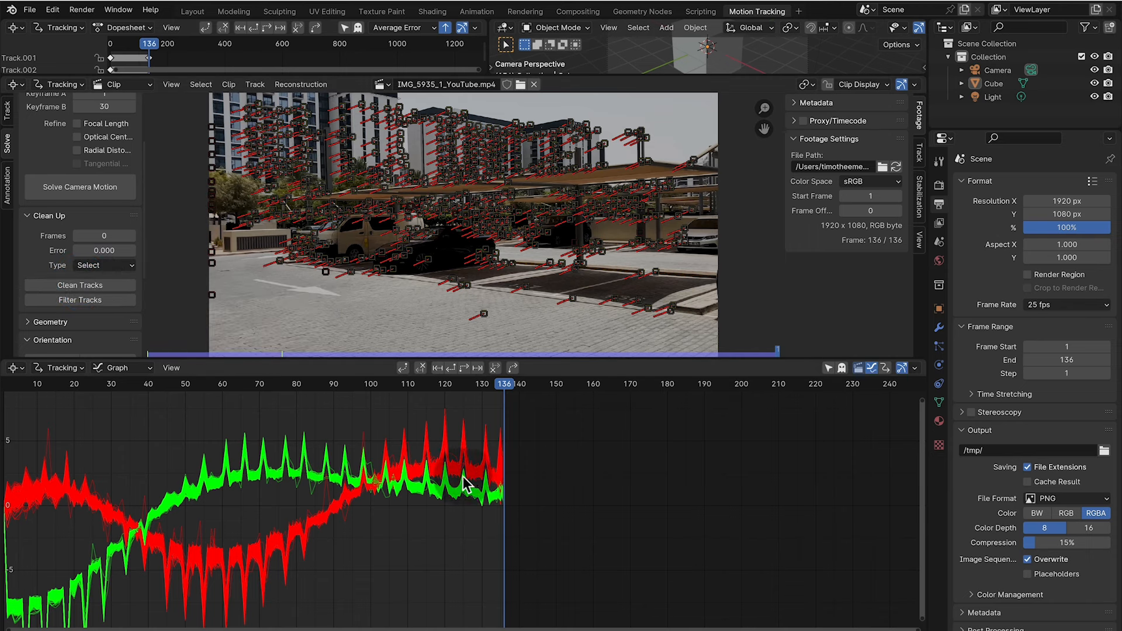
# - Filter the tracks again with a track threshold of 3 and delete the tracks this selects in the clip view
pyautogui.click(93, 300)
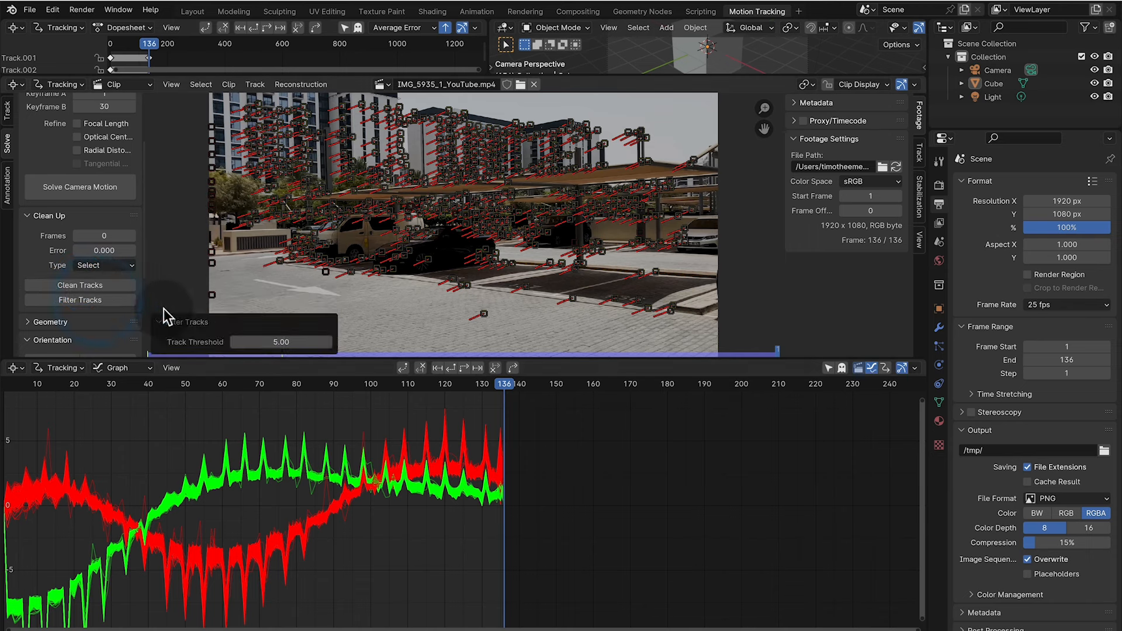
pyautogui.click(268, 342)
pyautogui.write('3')
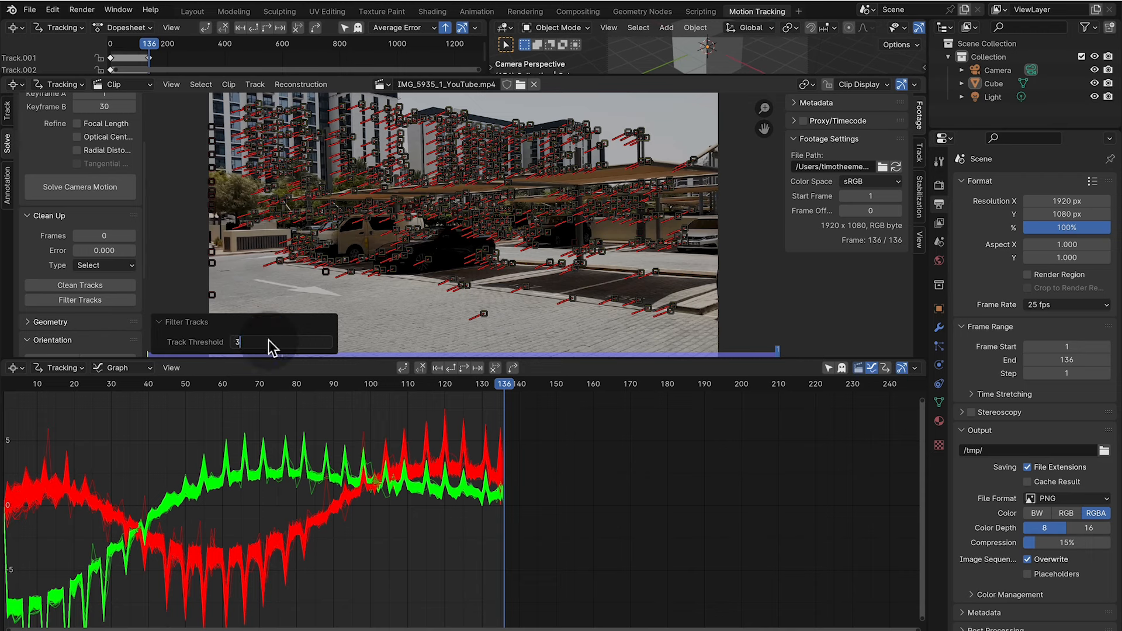
pyautogui.press('Return')
pyautogui.press('x')
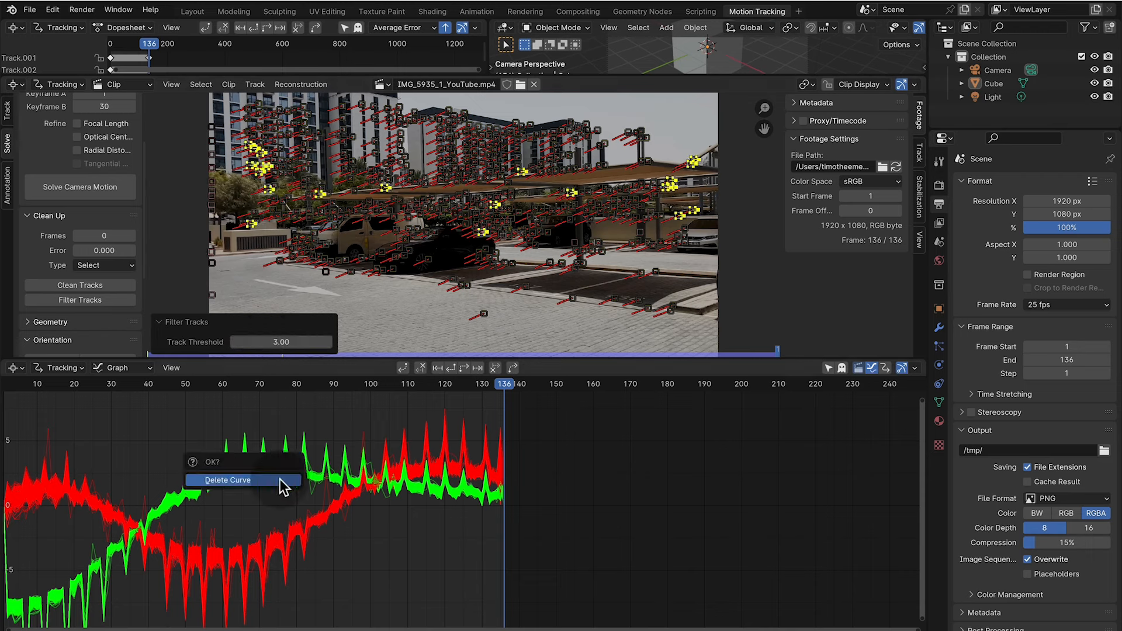
pyautogui.click(280, 481)
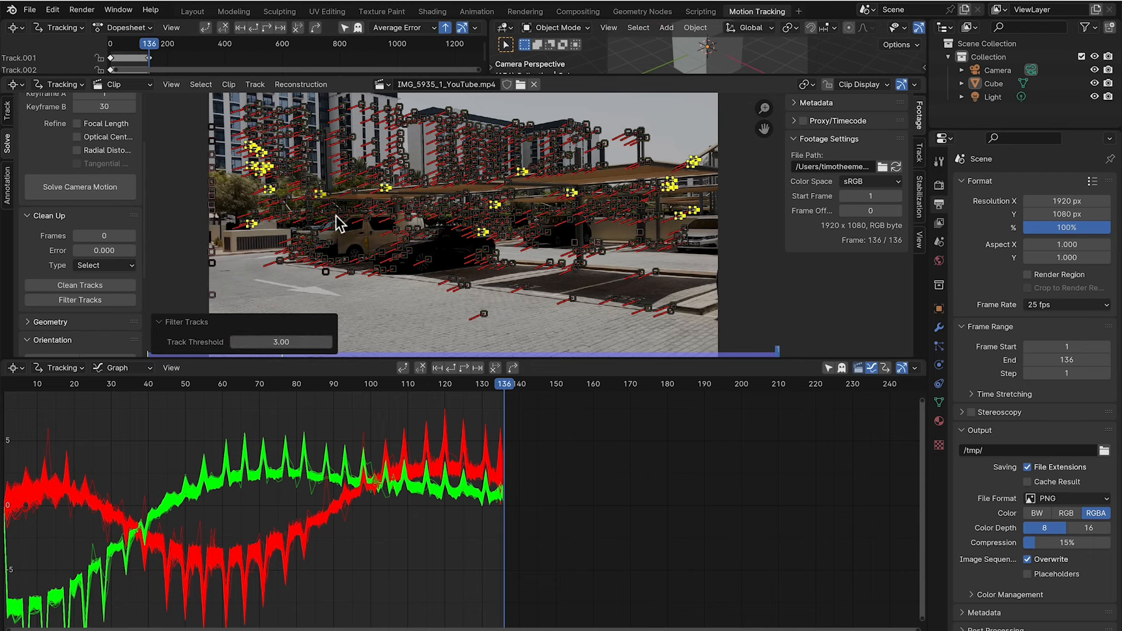
pyautogui.press('x')
pyautogui.click(408, 204)
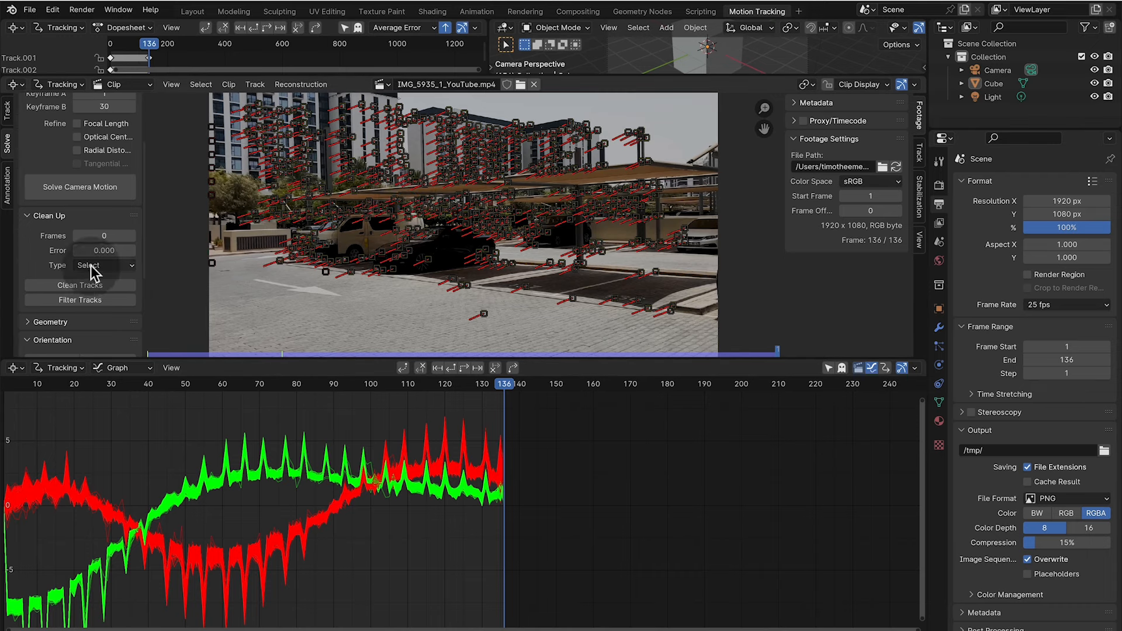
# - Enlarge the clip view, enable Radial Distortion refinement, and solve the camera motion
pyautogui.scroll(-1, 94, 280)
pyautogui.scroll(-5, 94, 280)
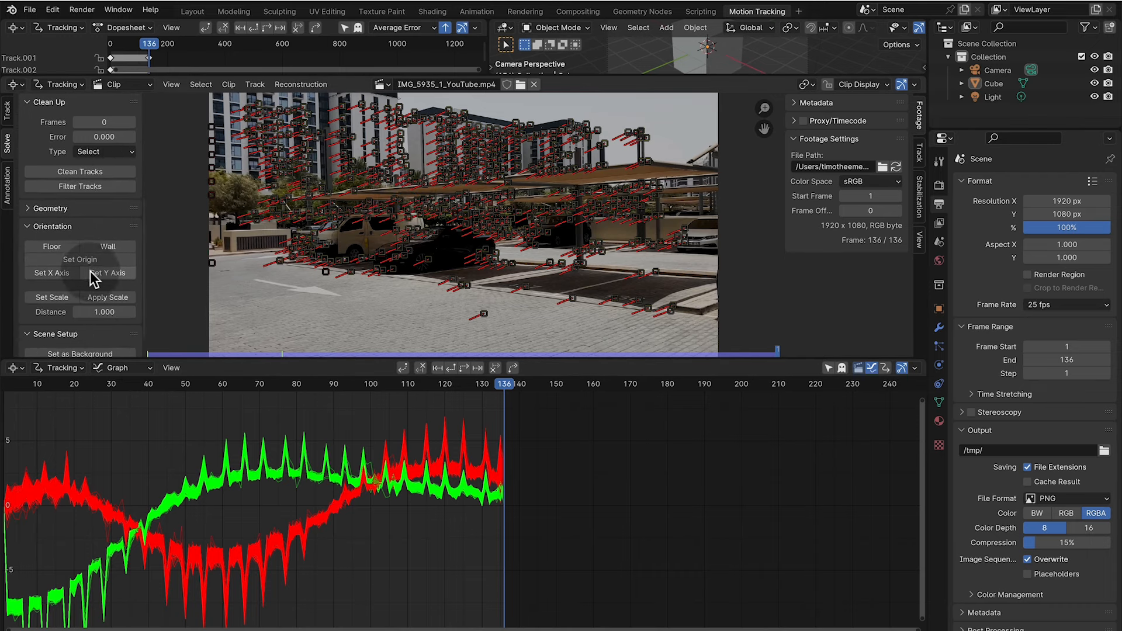
pyautogui.moveTo(279, 355); pyautogui.dragTo(301, 549)
pyautogui.scroll(1, 70, 382)
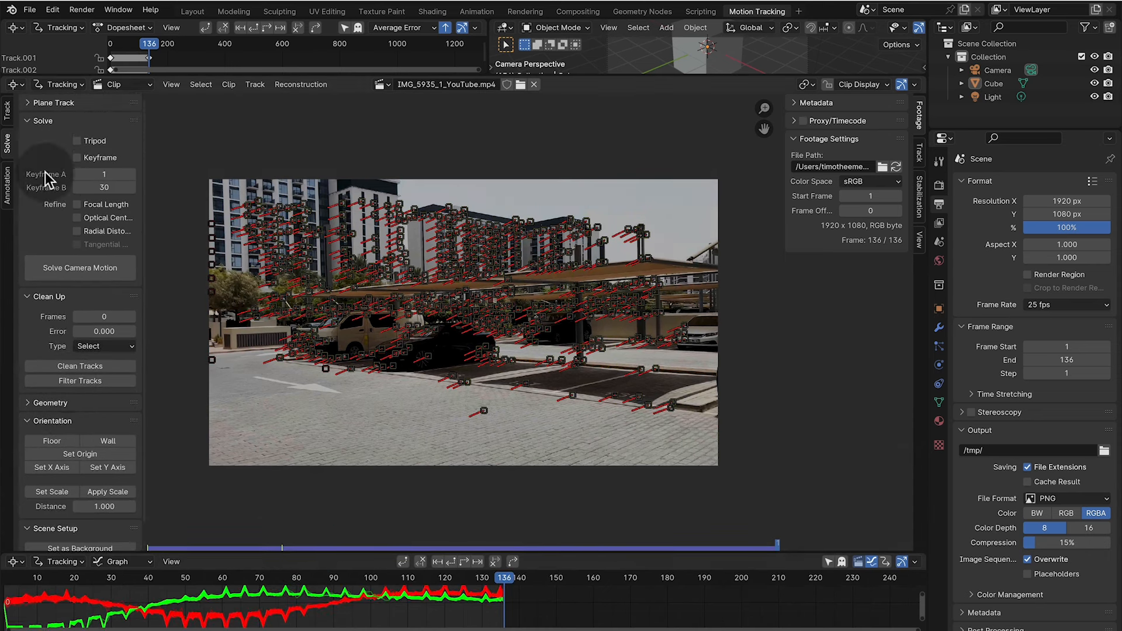
pyautogui.click(51, 103)
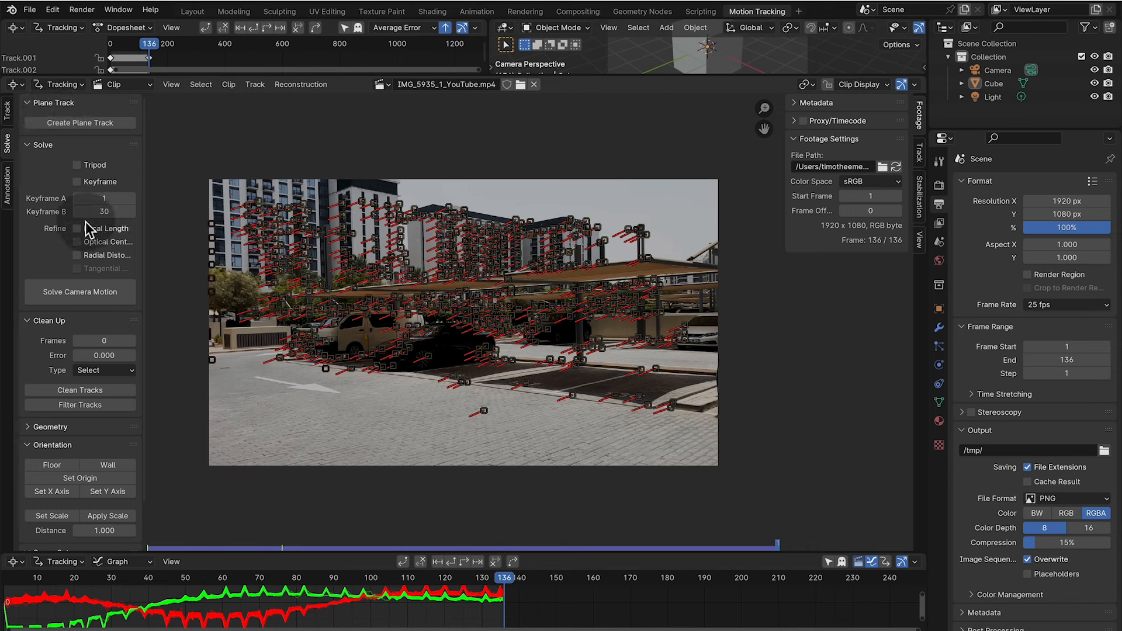
pyautogui.click(107, 256)
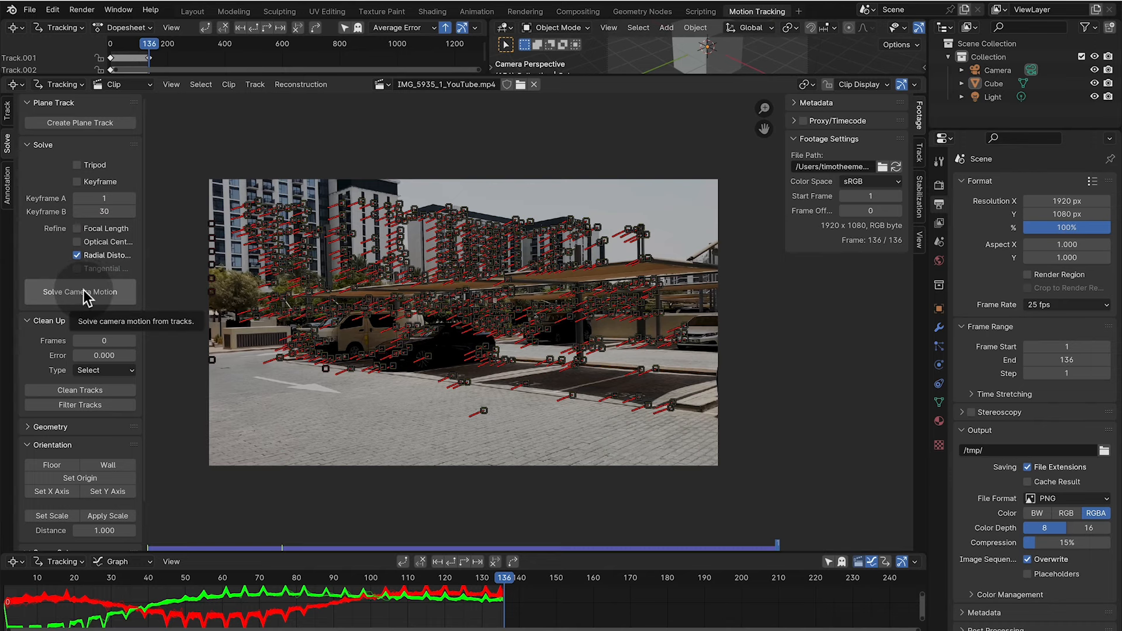
pyautogui.click(85, 296)
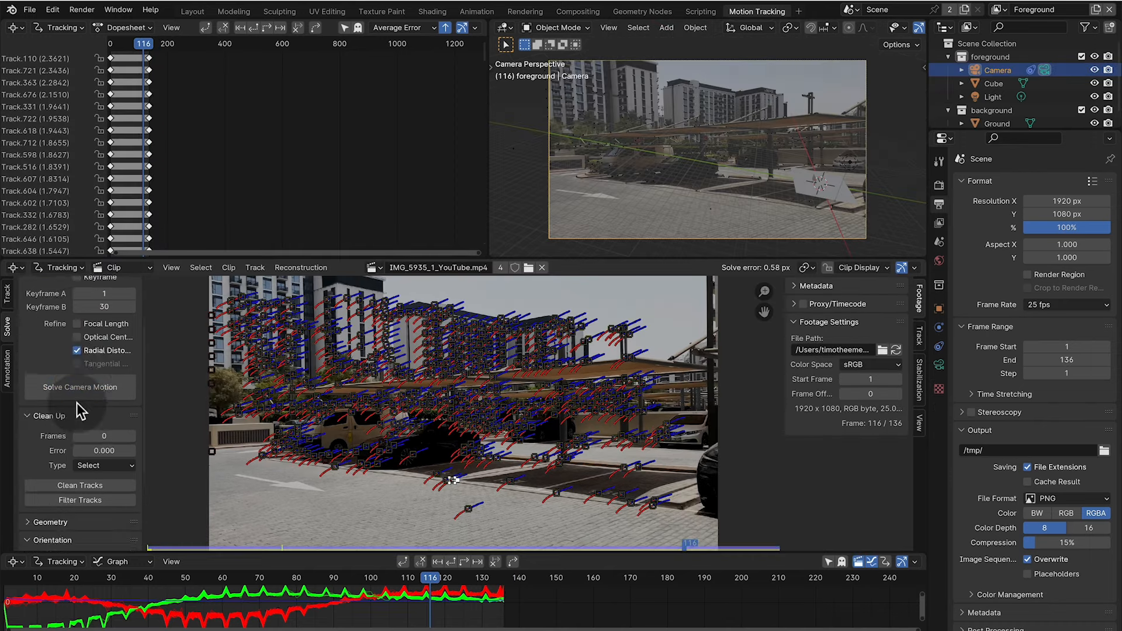
# - Enable Optical Center and Focal Length refinement as well and solve the camera motion again
pyautogui.scroll(2, 76, 402)
pyautogui.click(78, 425)
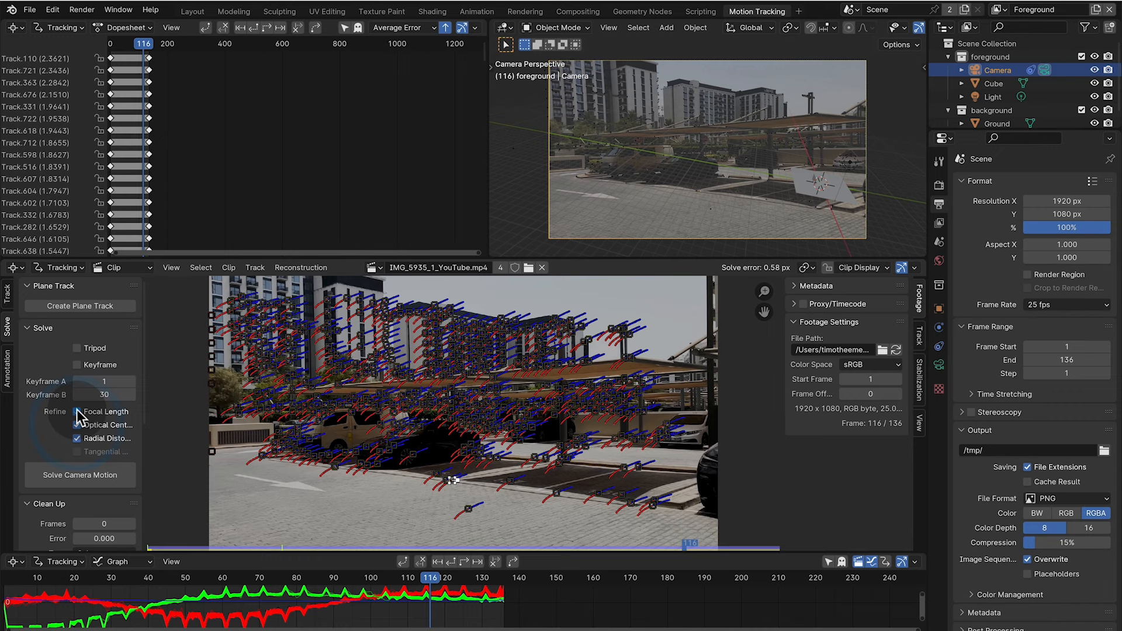
pyautogui.click(68, 474)
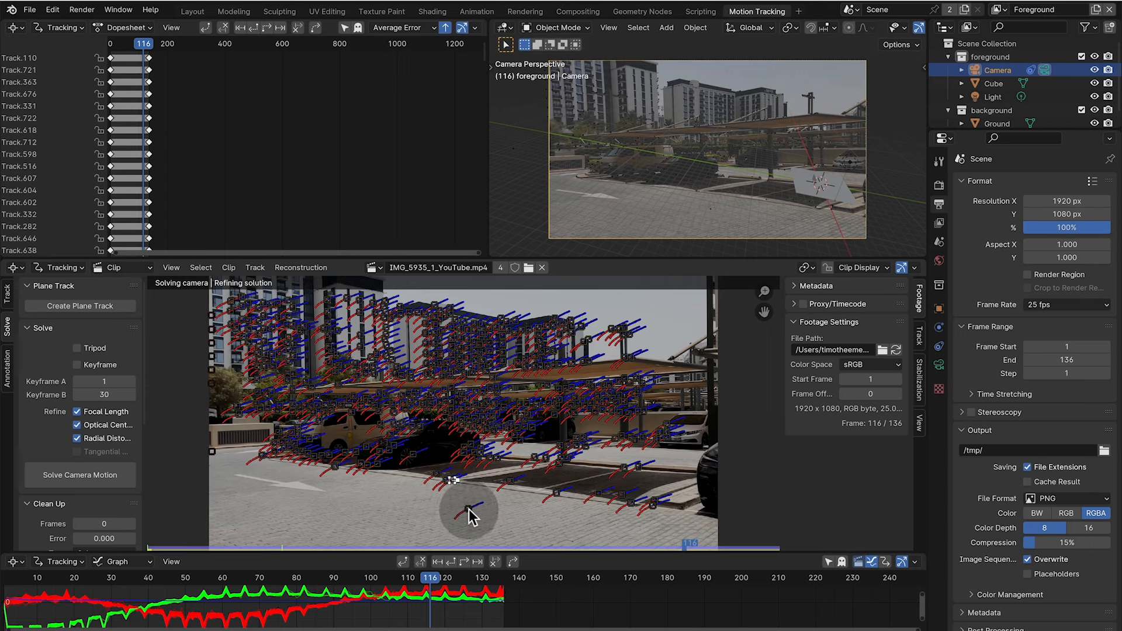
# - Select three ground markers on the paving and at the parking bay edge and define them as the floor
pyautogui.click(463, 470)
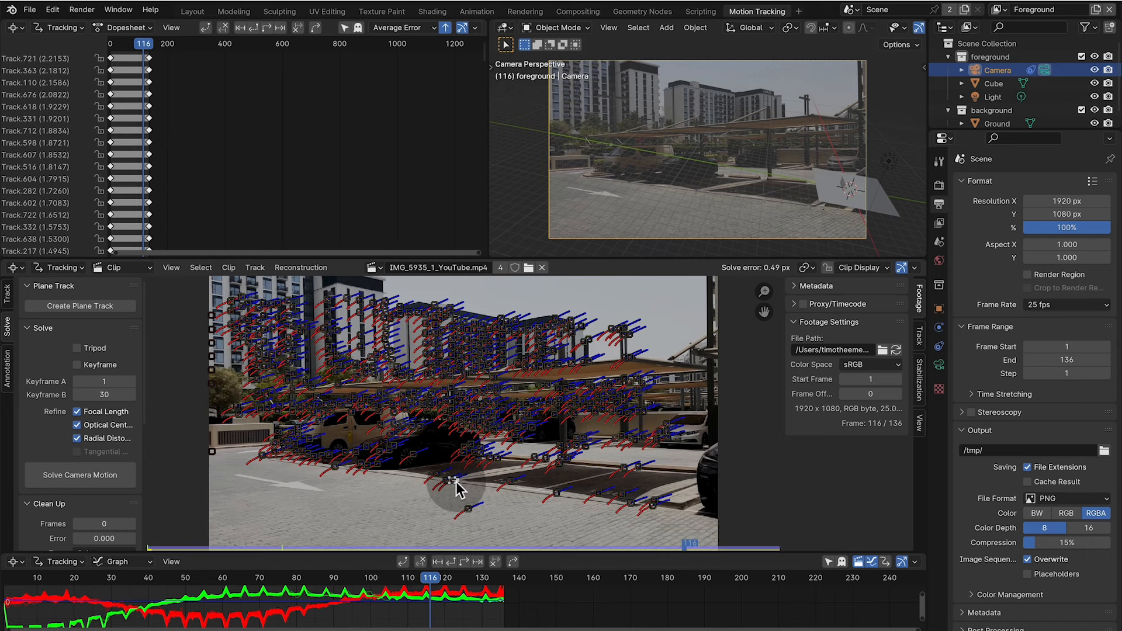
pyautogui.keyDown('shift'); pyautogui.click(469, 507); pyautogui.keyUp('shift')
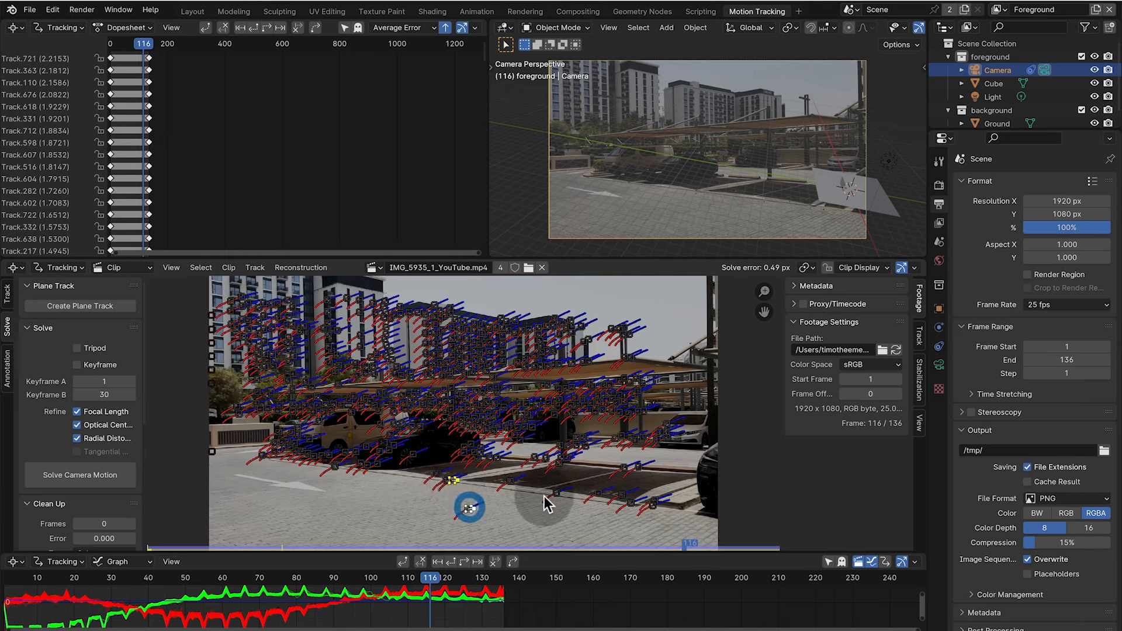
pyautogui.keyDown('shift'); pyautogui.click(557, 494); pyautogui.keyUp('shift')
pyautogui.scroll(-8, 52, 468)
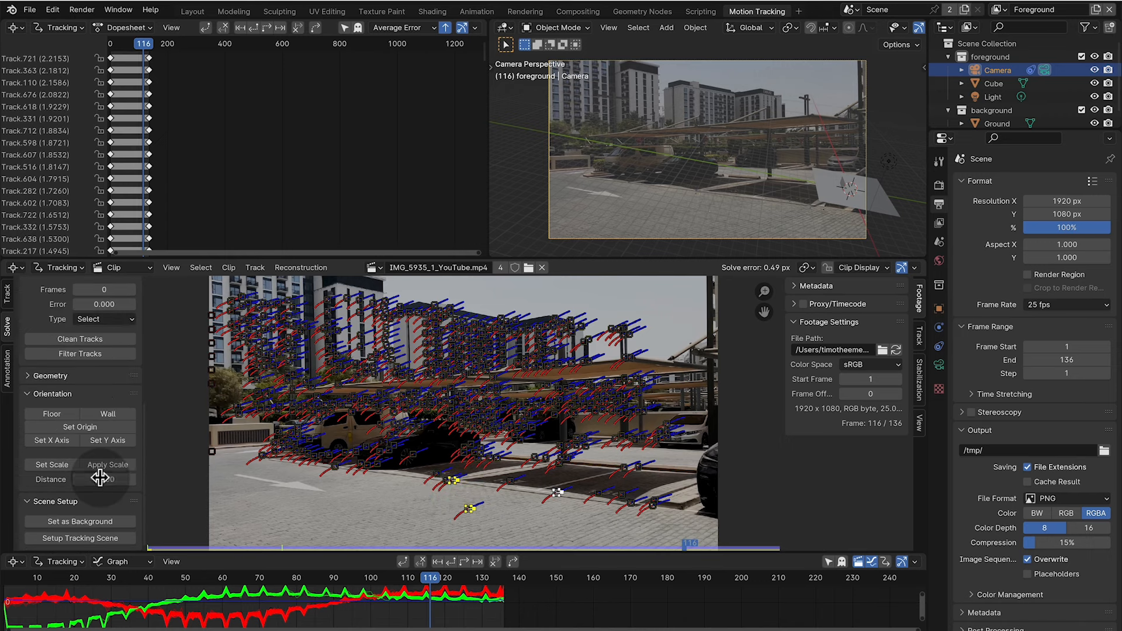
pyautogui.click(52, 414)
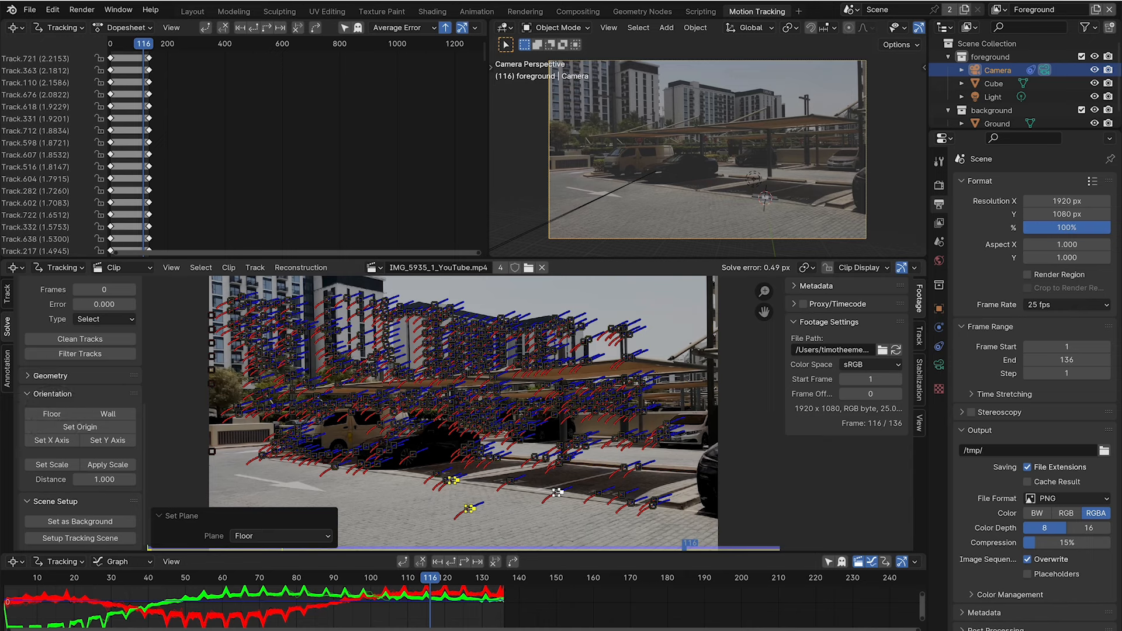
# - Redefine the floor with other ground markers, ending with two near the paving edge and one at the far parking bay
pyautogui.click(471, 511)
pyautogui.keyDown('shift'); pyautogui.click(511, 482); pyautogui.keyUp('shift')
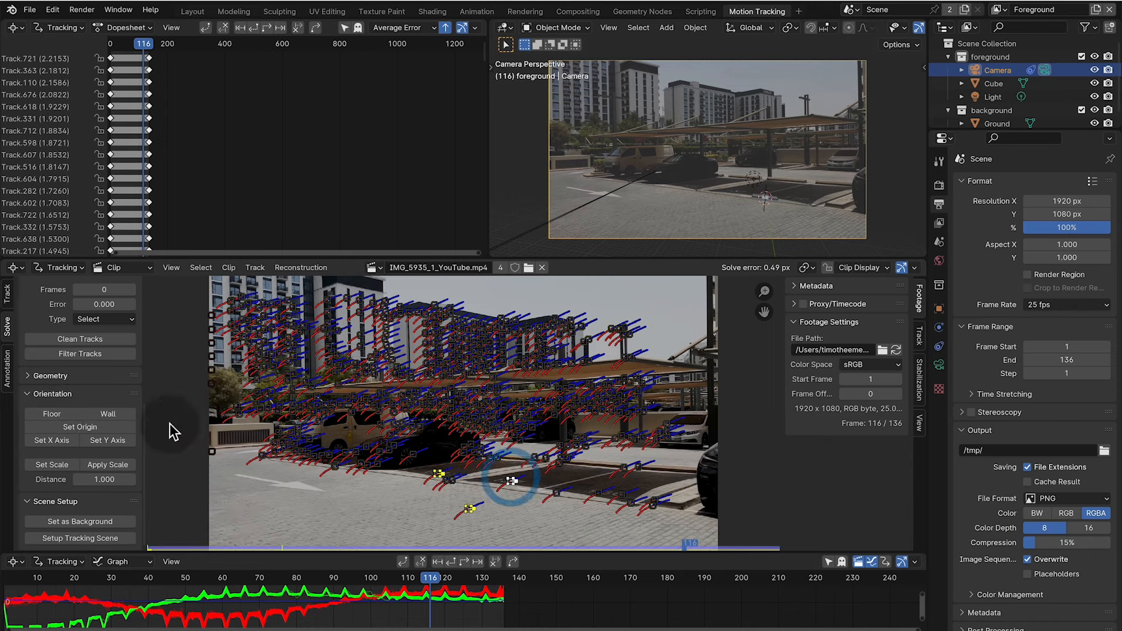
pyautogui.click(53, 415)
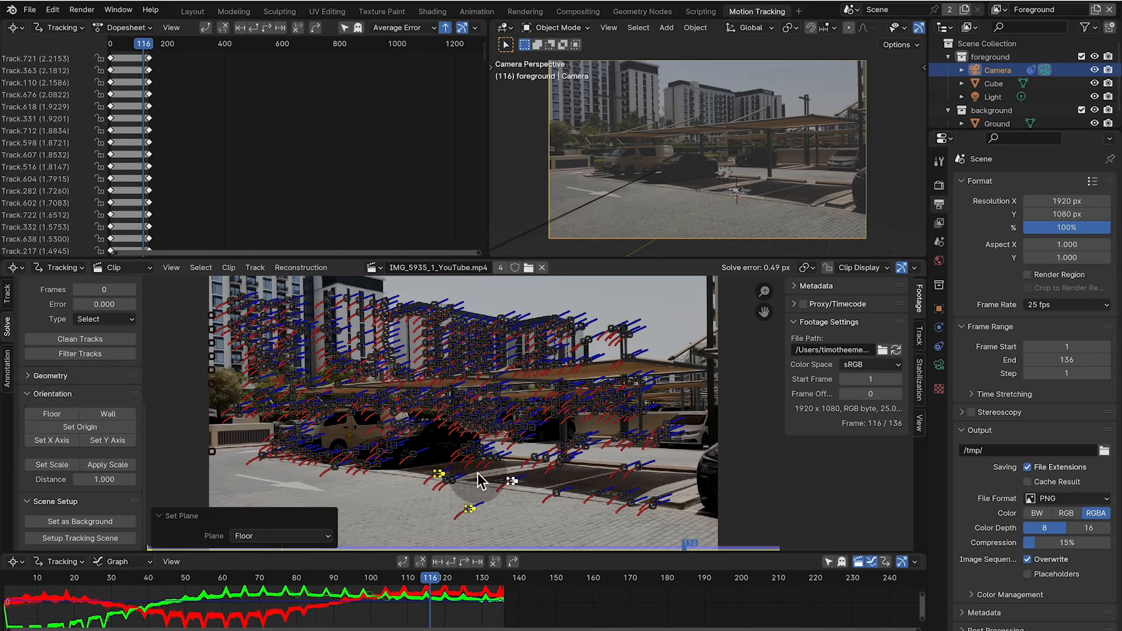
pyautogui.click(625, 467)
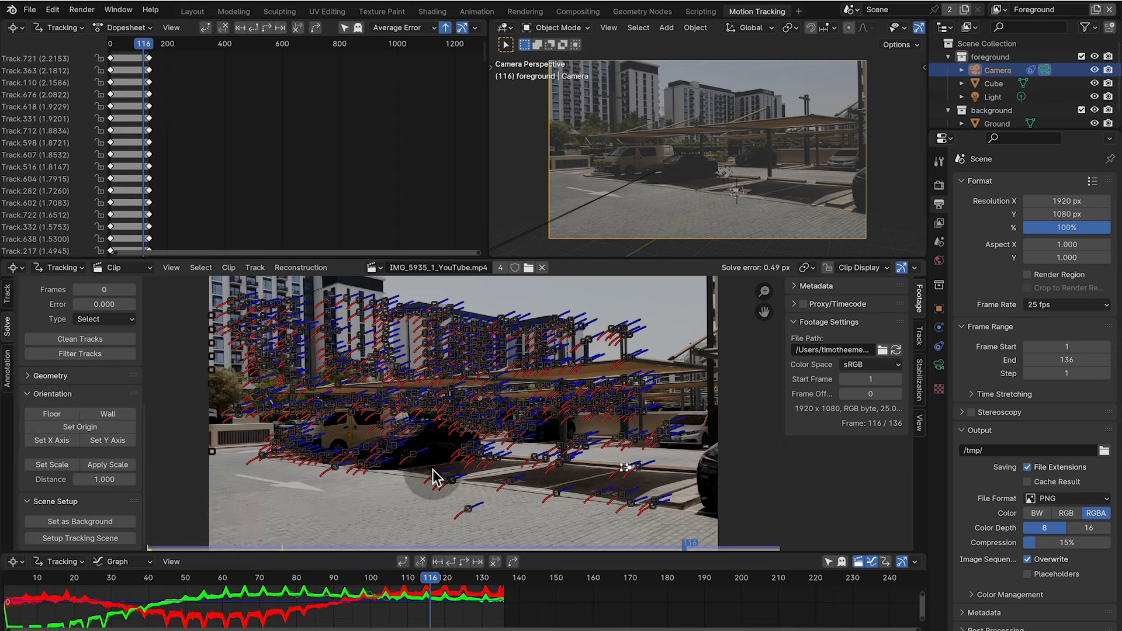
pyautogui.click(62, 409)
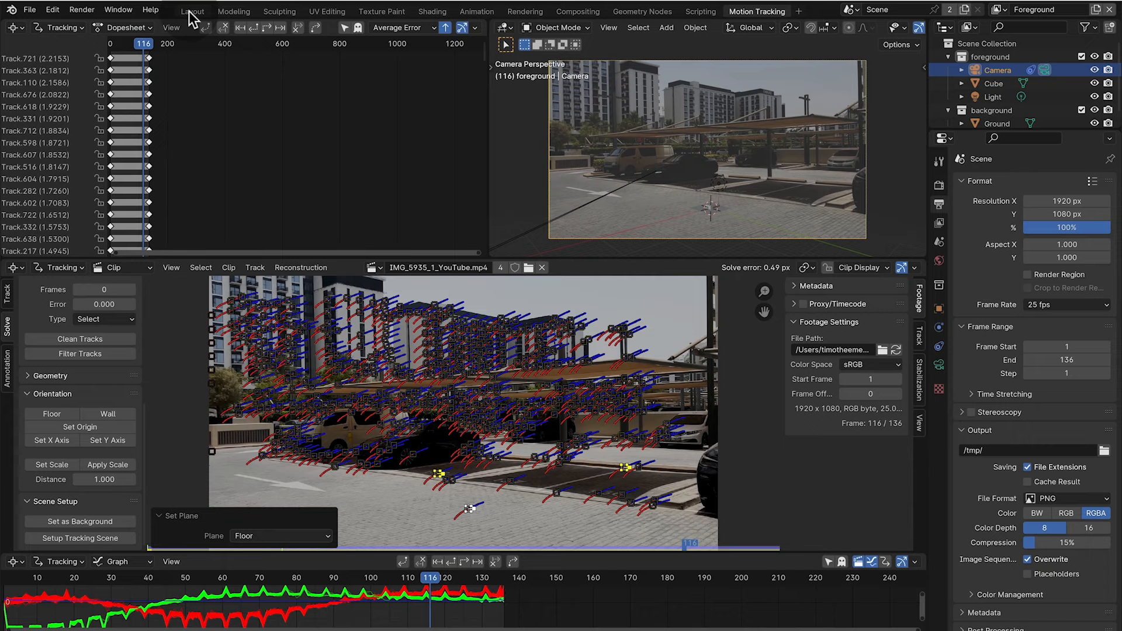
# - Move to frame 127 and show the scene through the camera in the Layout workspace
pyautogui.moveTo(406, 570); pyautogui.dragTo(471, 560)
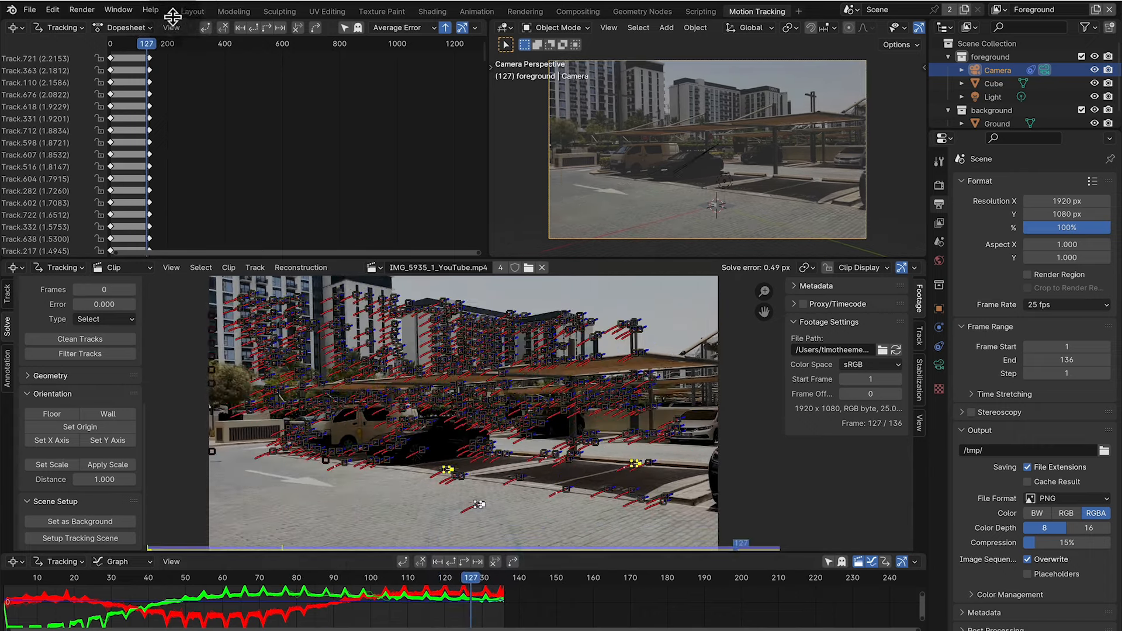
pyautogui.click(191, 11)
pyautogui.click(914, 164)
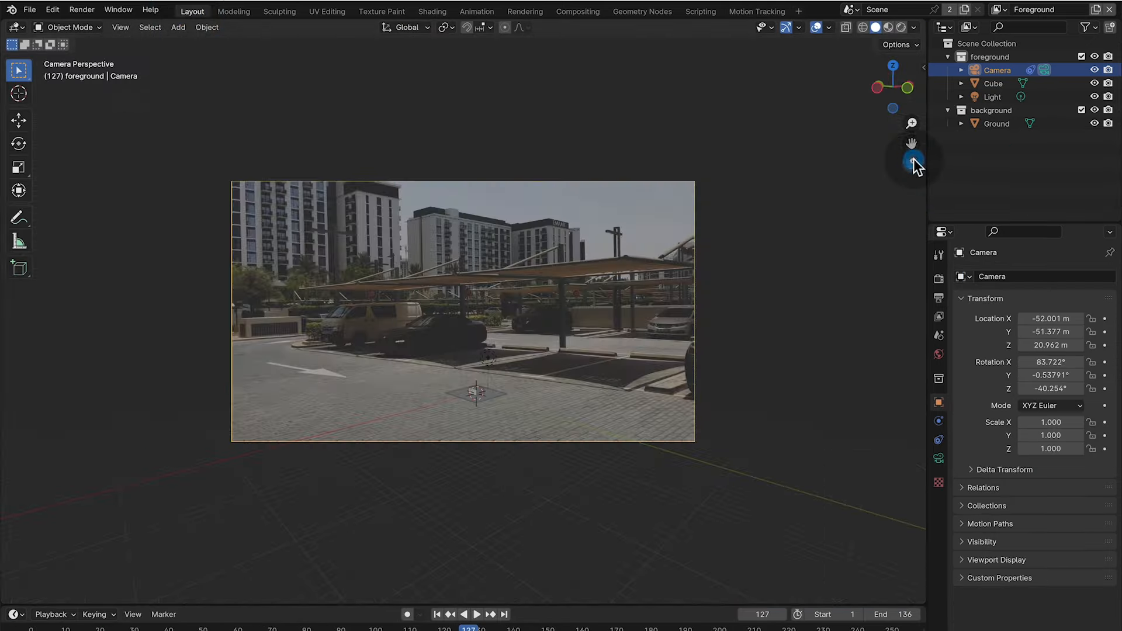
pyautogui.press('a')
pyautogui.press('s')
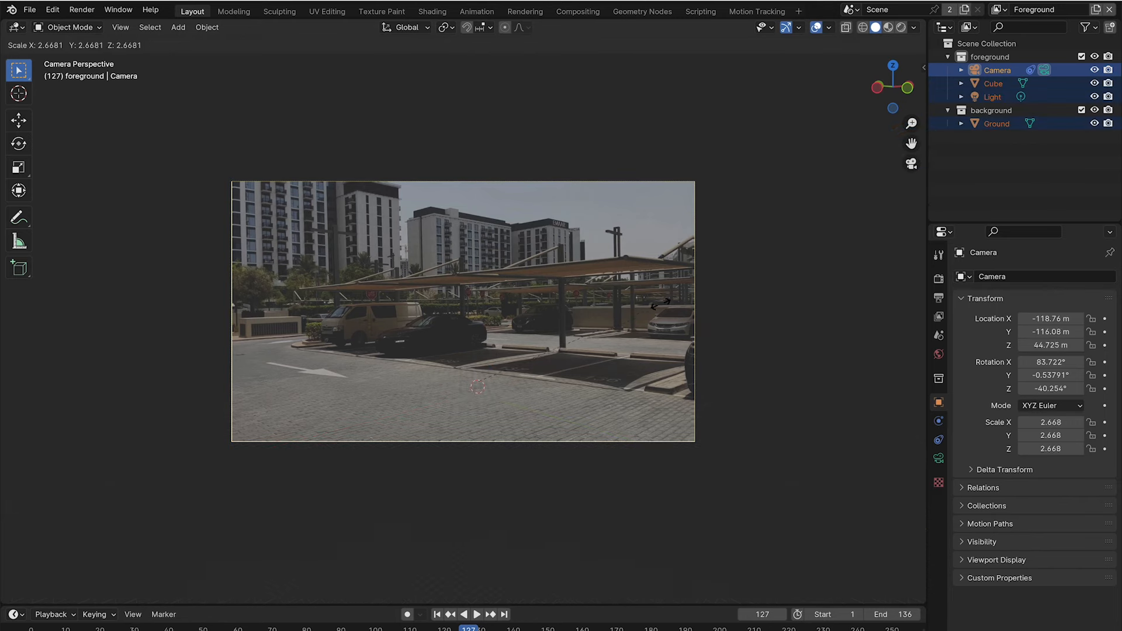
pyautogui.click(594, 373)
# - Scale the Ground plane up to about 3.43 over the paving
pyautogui.click(482, 390)
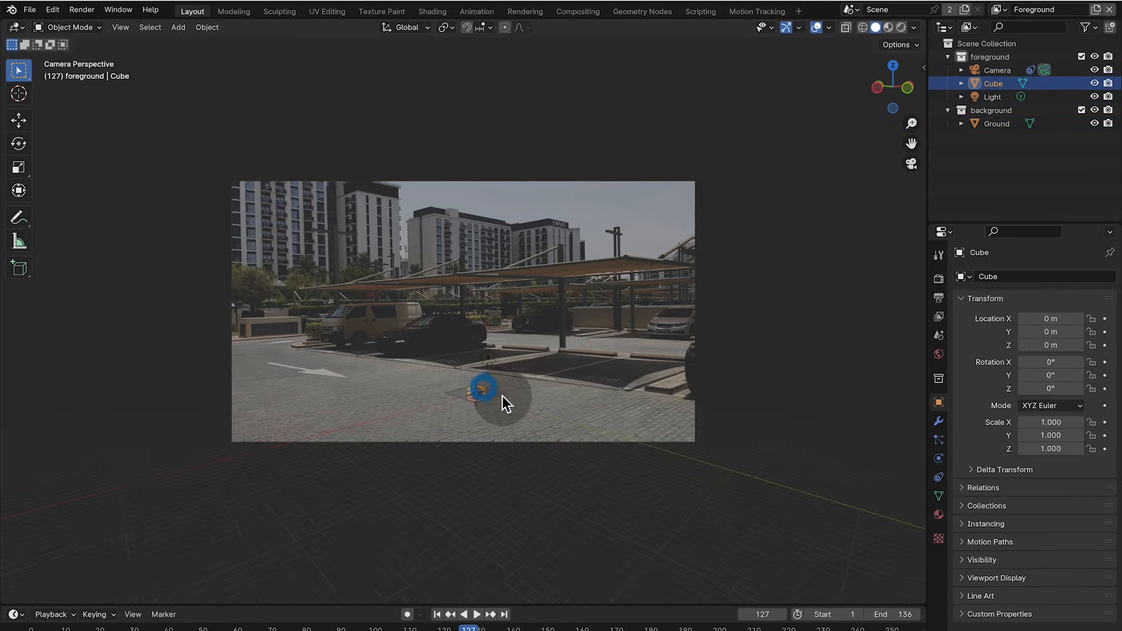
pyautogui.click(491, 396)
pyautogui.press('s')
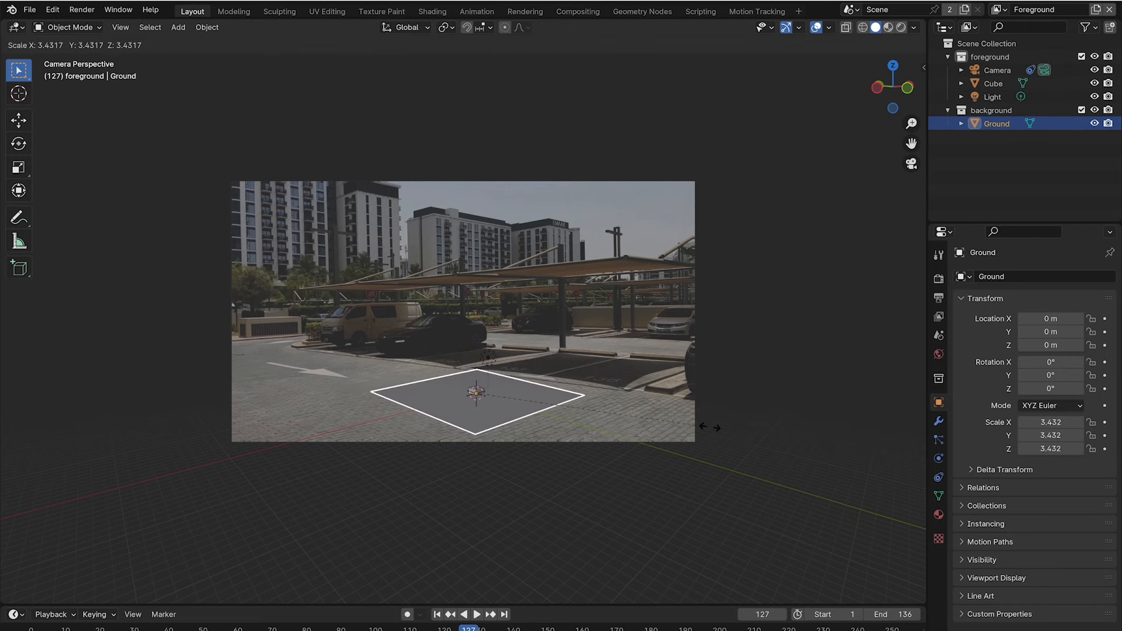
pyautogui.click(711, 428)
# - Scale the Cube to about 3.68 and raise it to about 3.07 m in Z above the Ground plane
pyautogui.click(479, 389)
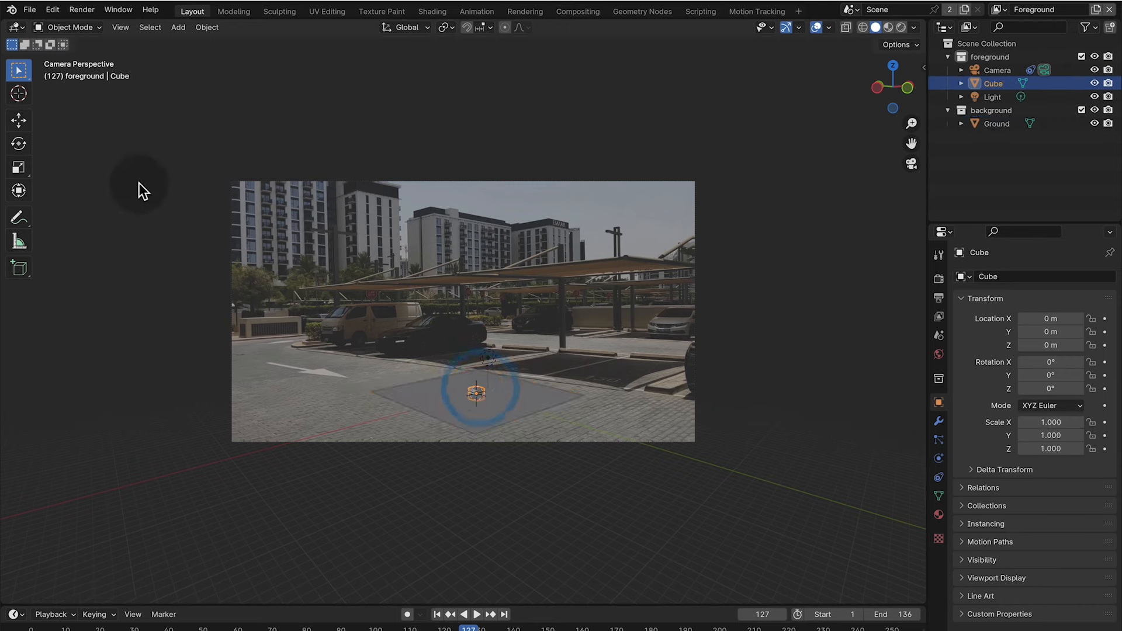
pyautogui.click(19, 120)
pyautogui.moveTo(475, 339); pyautogui.dragTo(523, 318)
pyautogui.press('s')
pyautogui.click(786, 230)
pyautogui.moveTo(477, 328); pyautogui.dragTo(333, 446)
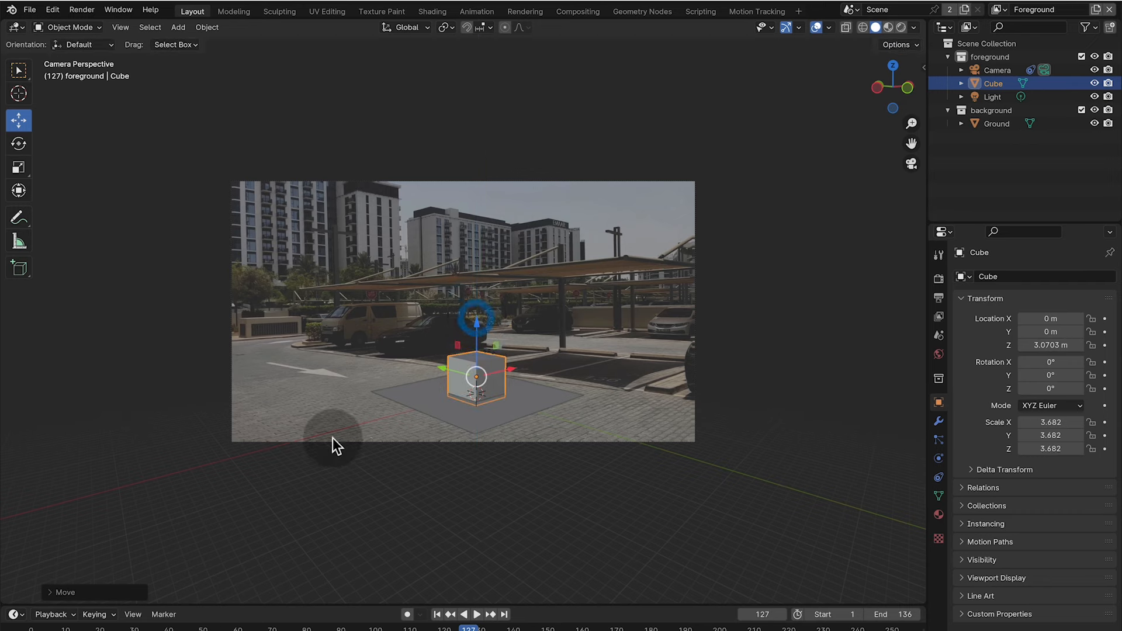
# - Play the clip from its beginning and scrub back to frame 101 to check how the cube sticks to the ground
pyautogui.click(201, 624)
pyautogui.press('space')
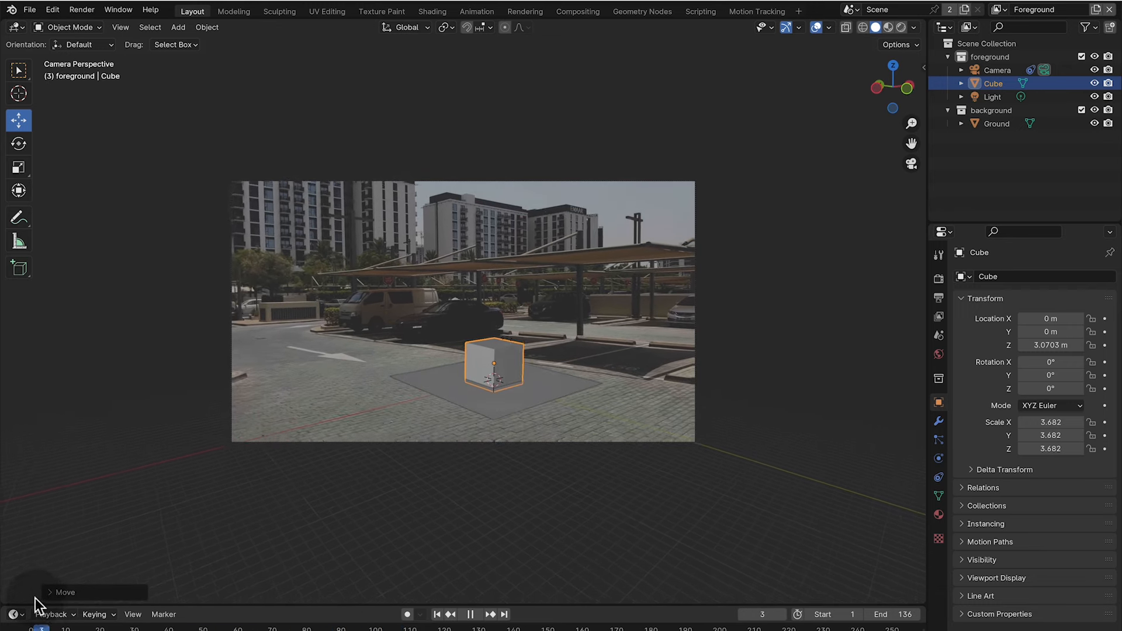
pyautogui.click(592, 620)
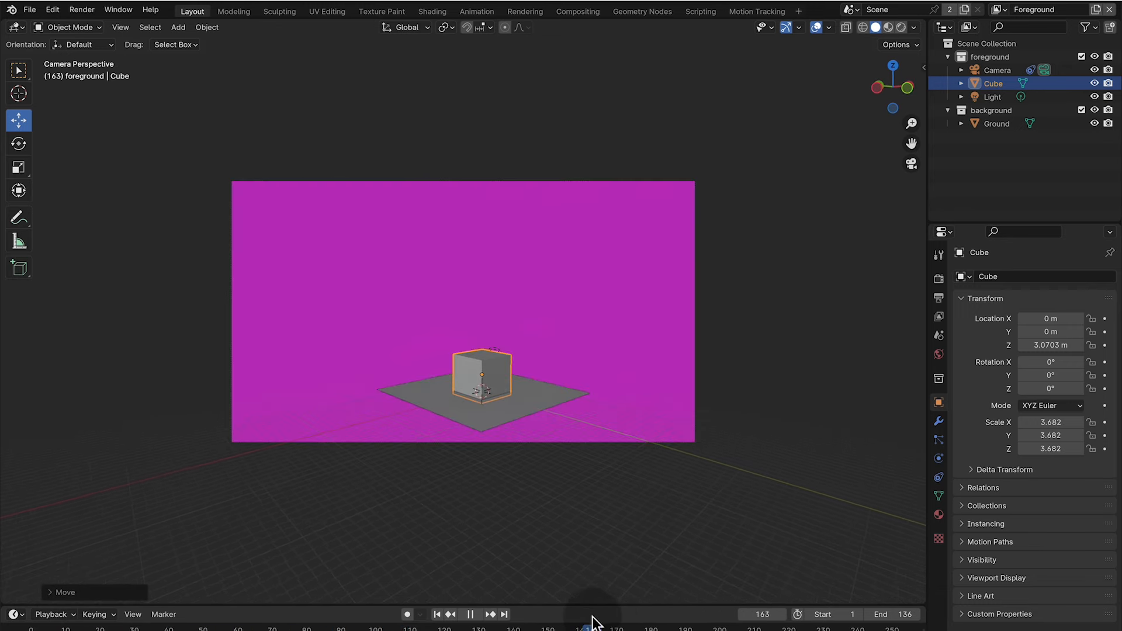
pyautogui.moveTo(507, 628); pyautogui.dragTo(379, 625)
# - Save the project as a .blend file with a new name in the Fichiers Cours folder
pyautogui.press('super+s')
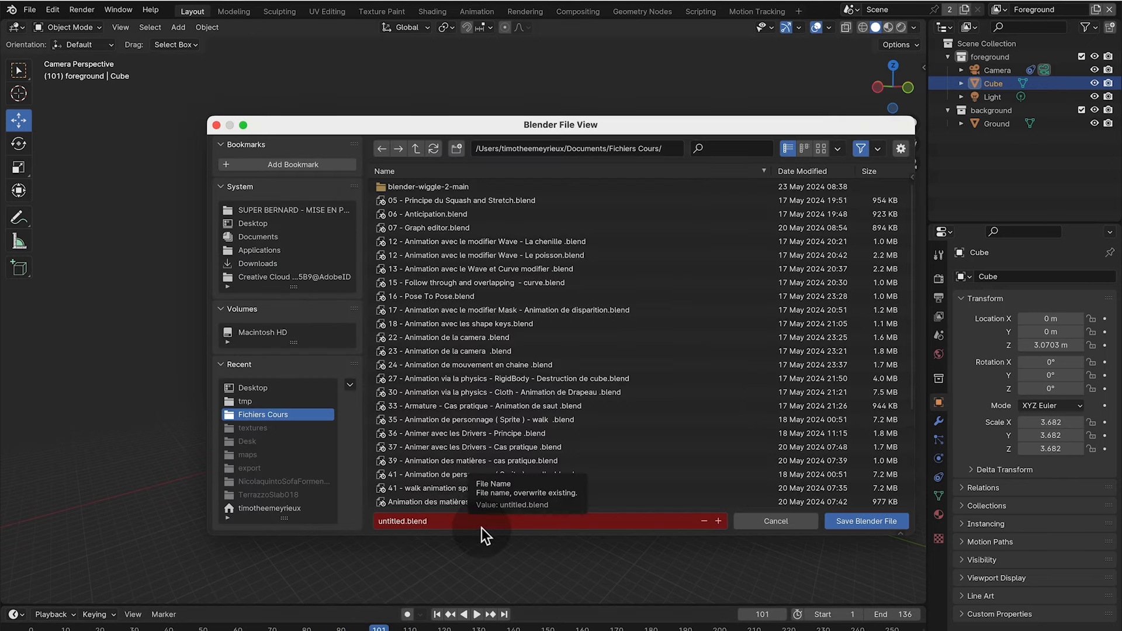
pyautogui.click(403, 520)
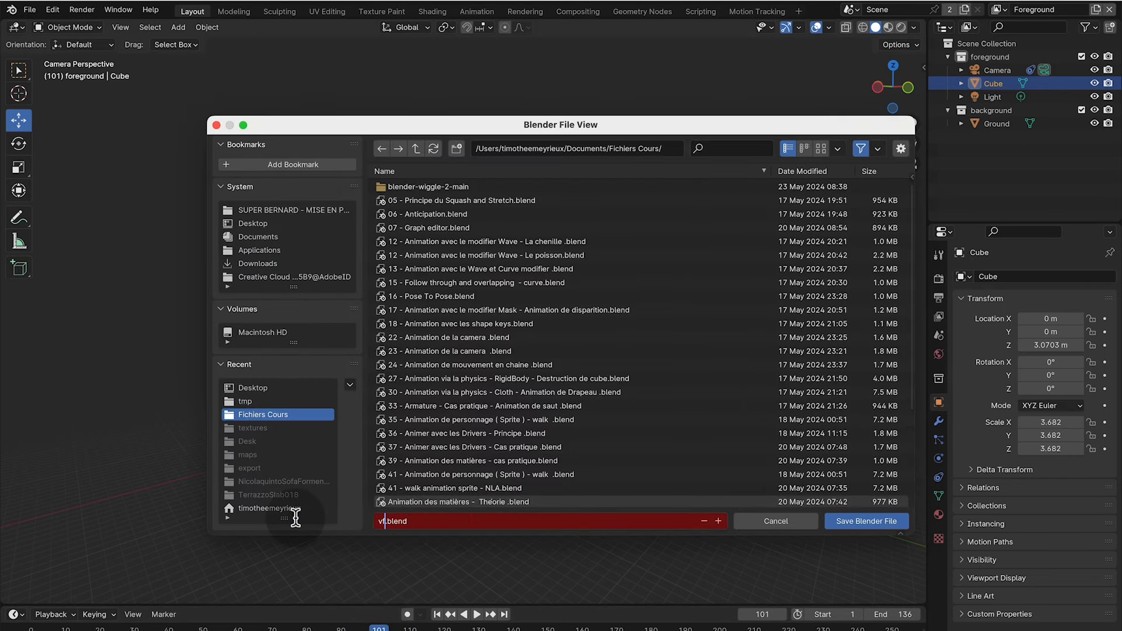
pyautogui.click(837, 525)
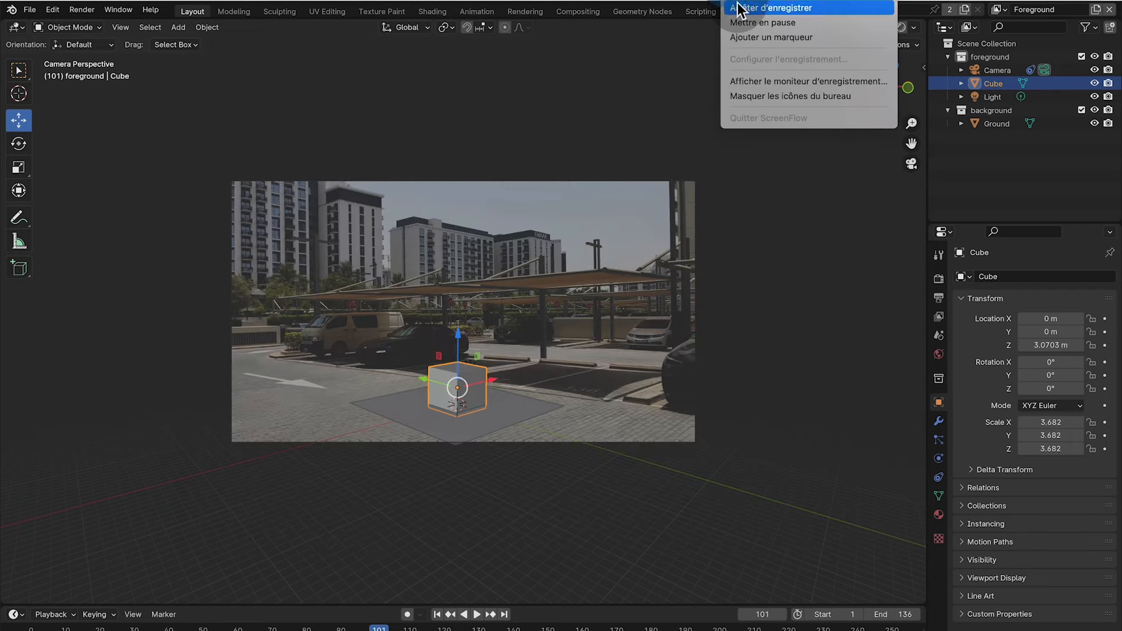
pyautogui.click(739, 8)
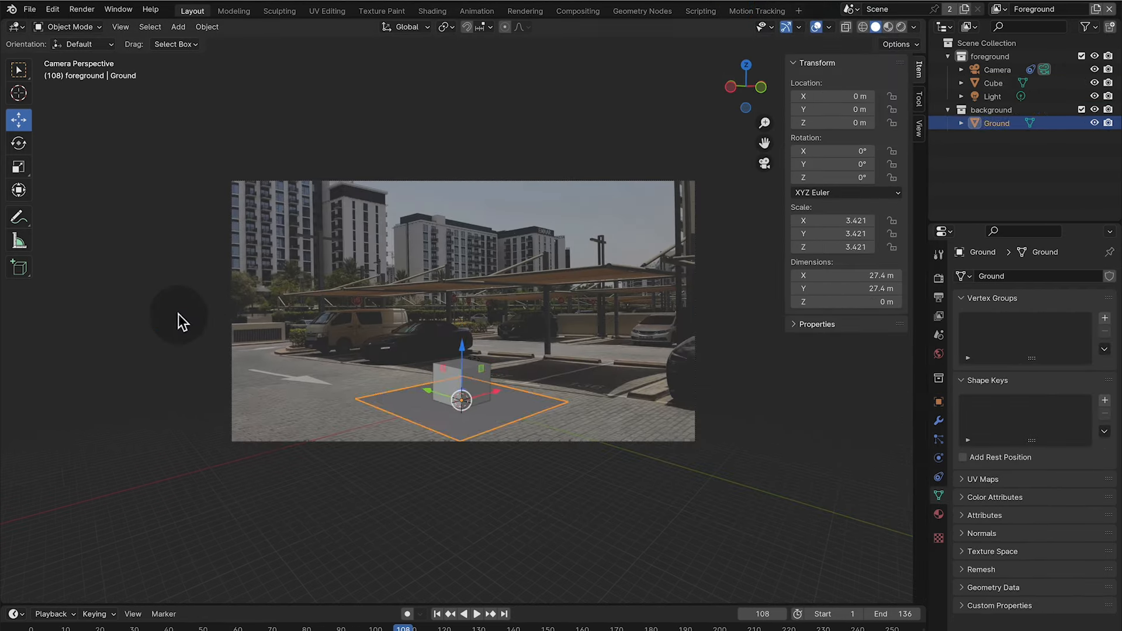
# - Scale the Ground plane up to about 10.3 to cover a much larger area of the parking lot
pyautogui.click(178, 316)
pyautogui.click(447, 427)
pyautogui.press('s')
pyautogui.click(624, 469)
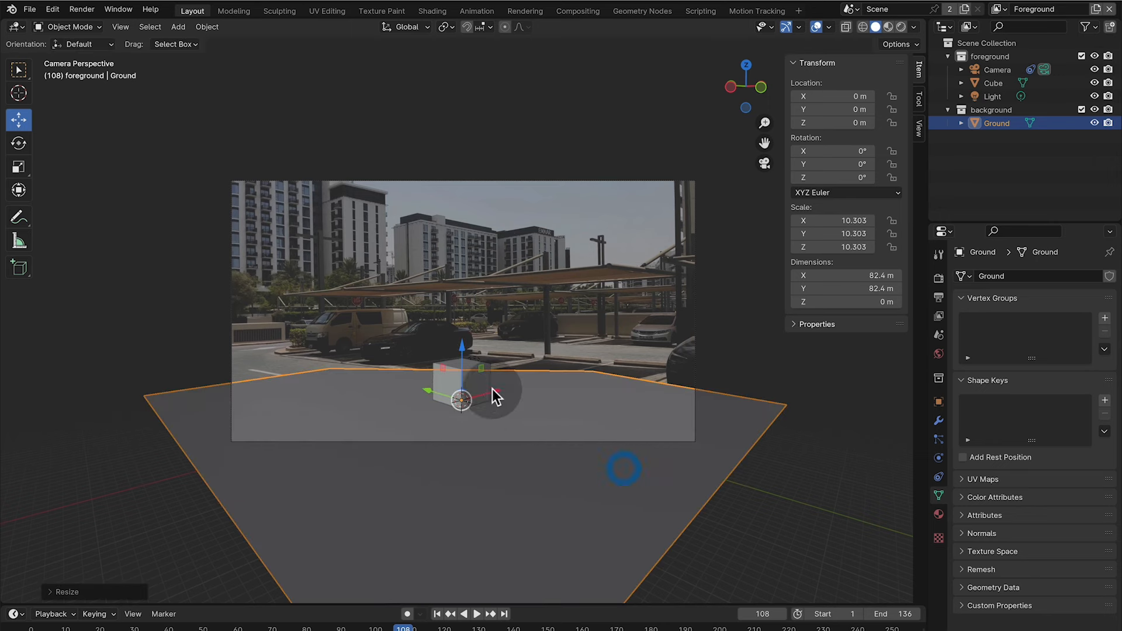
# - Delete the Cube standing on the Ground plane
pyautogui.click(486, 378)
pyautogui.press('x')
pyautogui.click(488, 381)
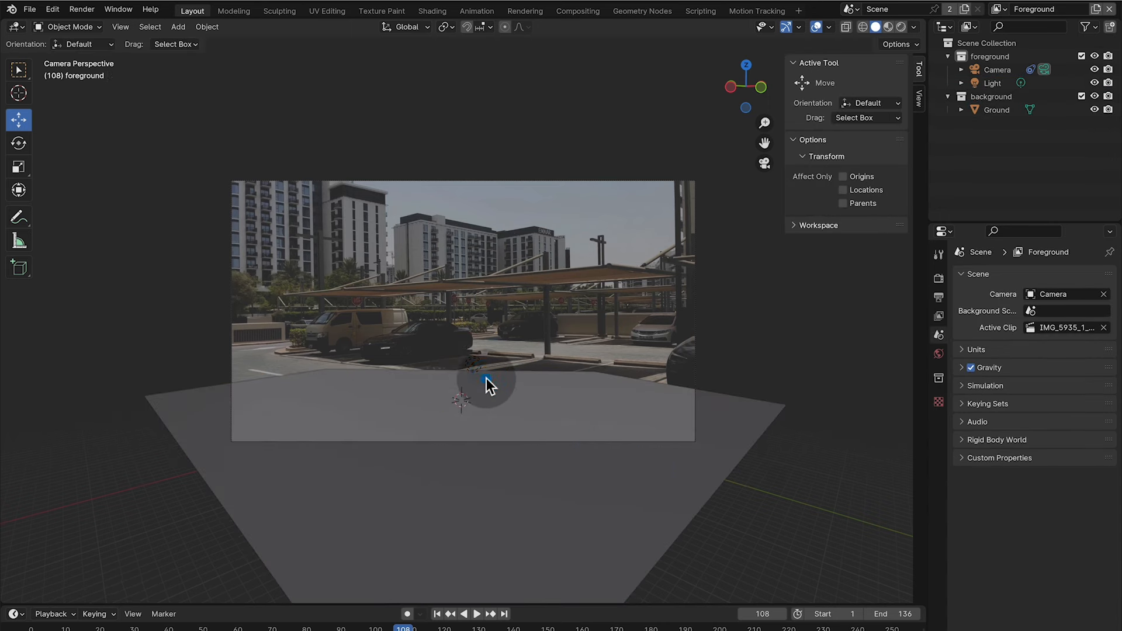
pyautogui.click(560, 403)
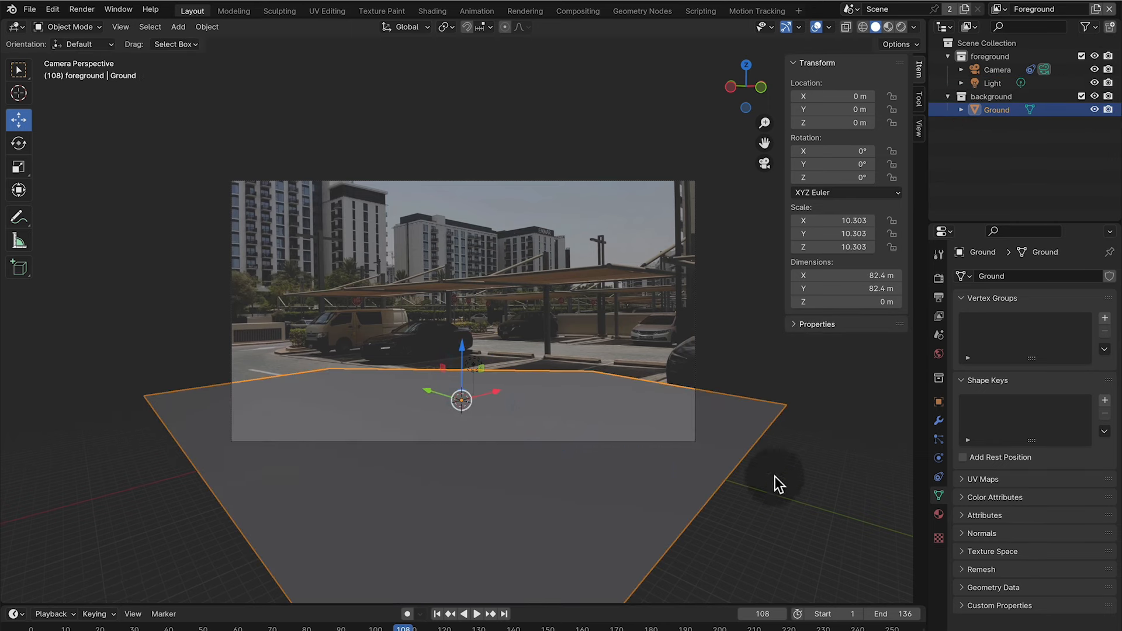
pyautogui.click(1000, 69)
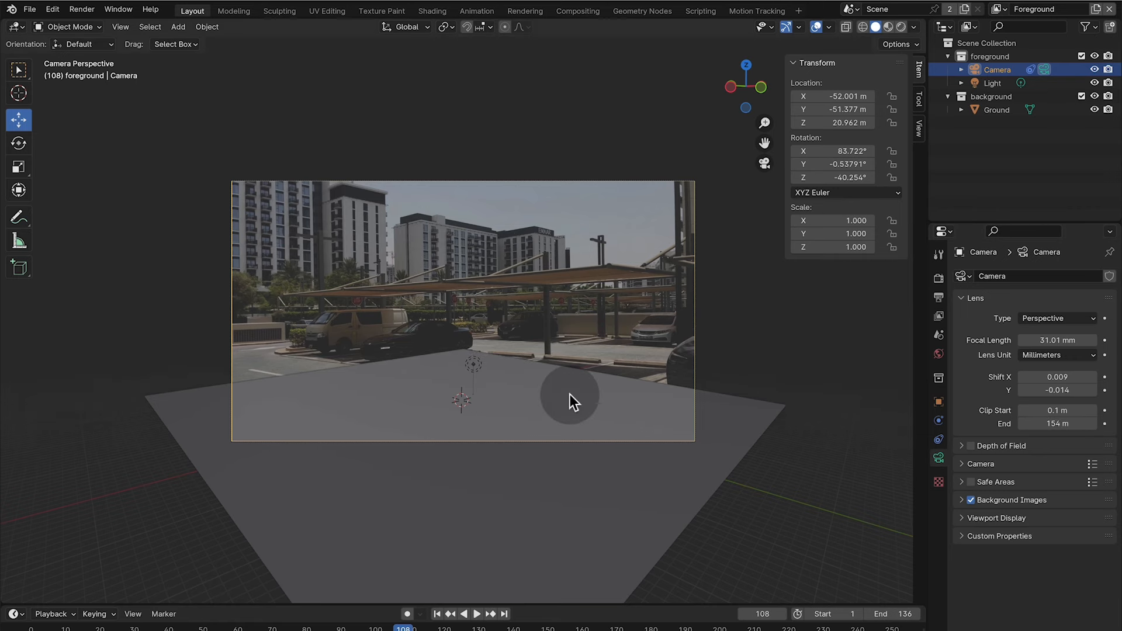
pyautogui.click(749, 3)
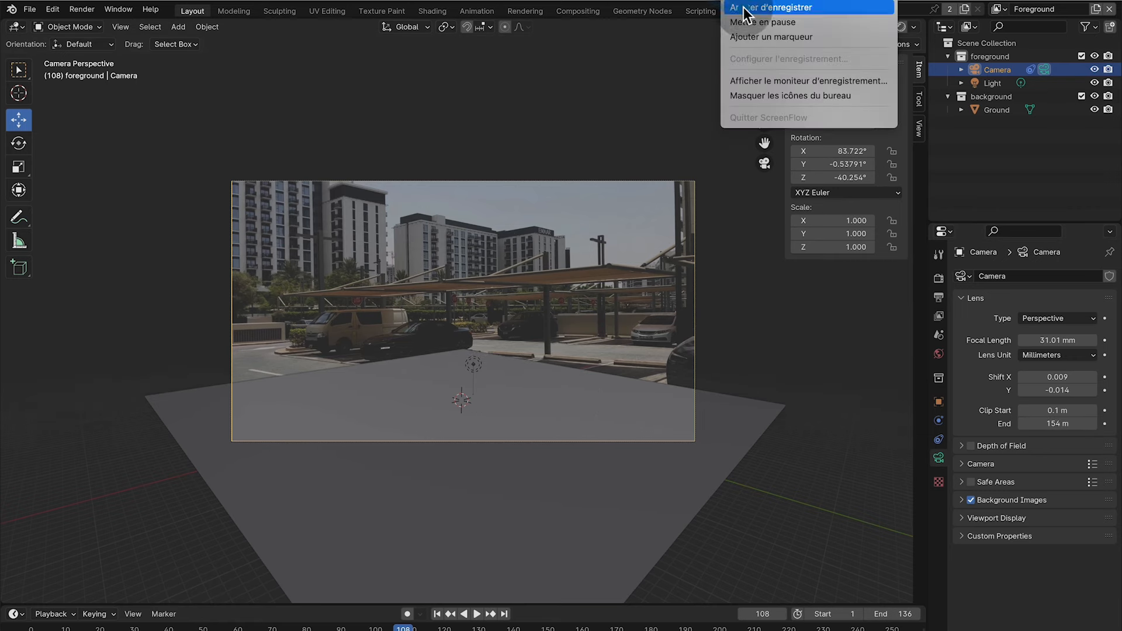
pyautogui.click(749, 7)
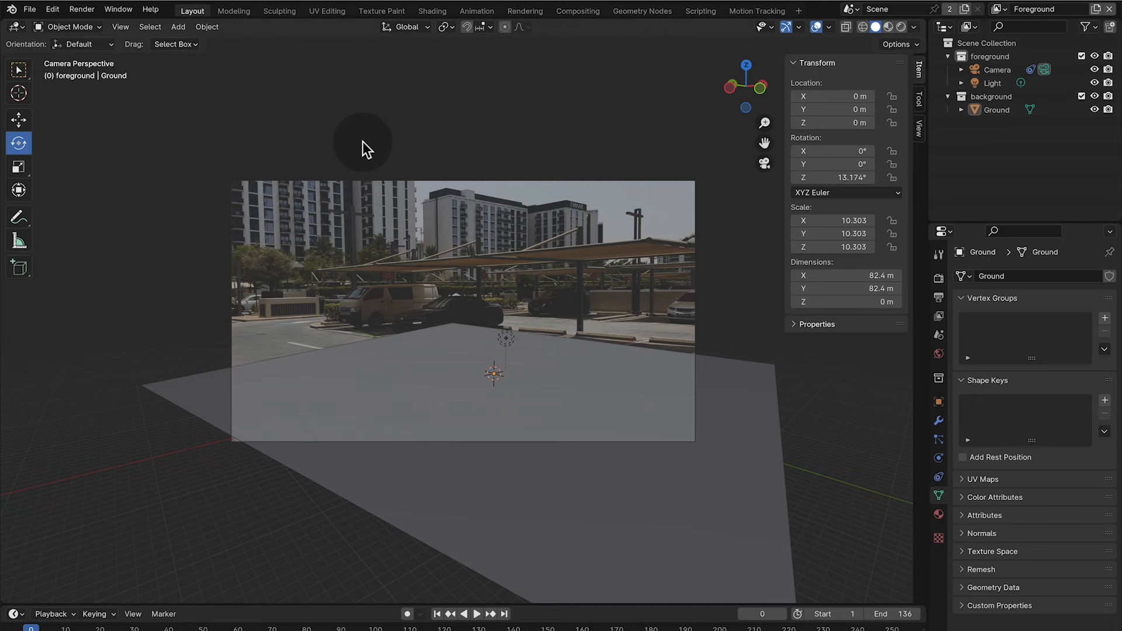
# - Append Collection with its MILITARY BOT collection from robot.blend on the Desktop
pyautogui.click(362, 142)
pyautogui.click(32, 9)
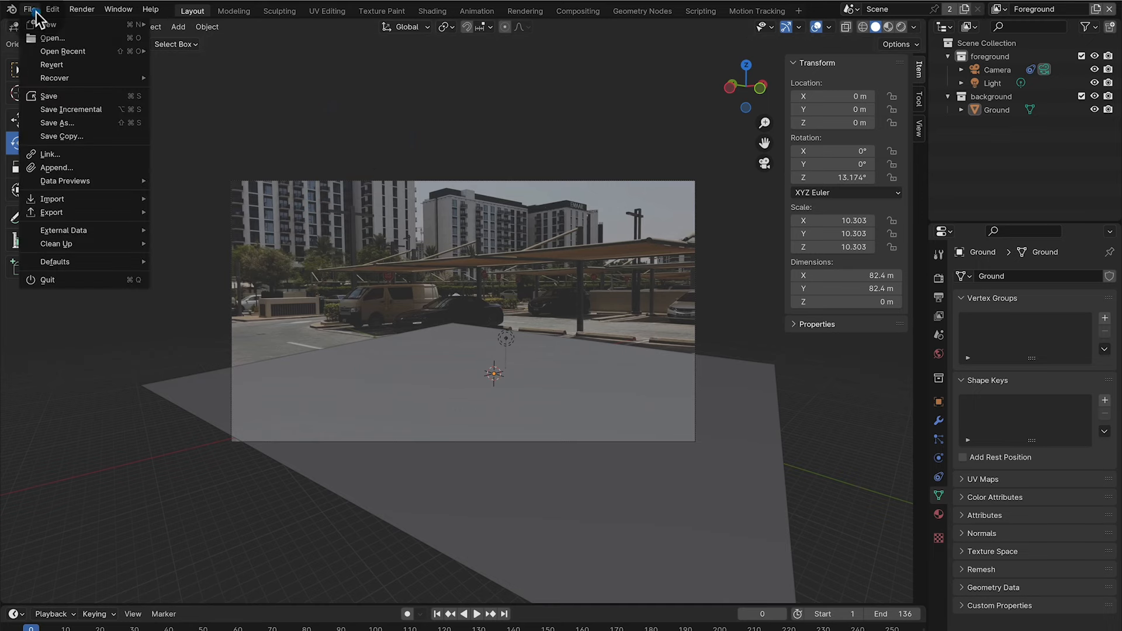
pyautogui.click(58, 167)
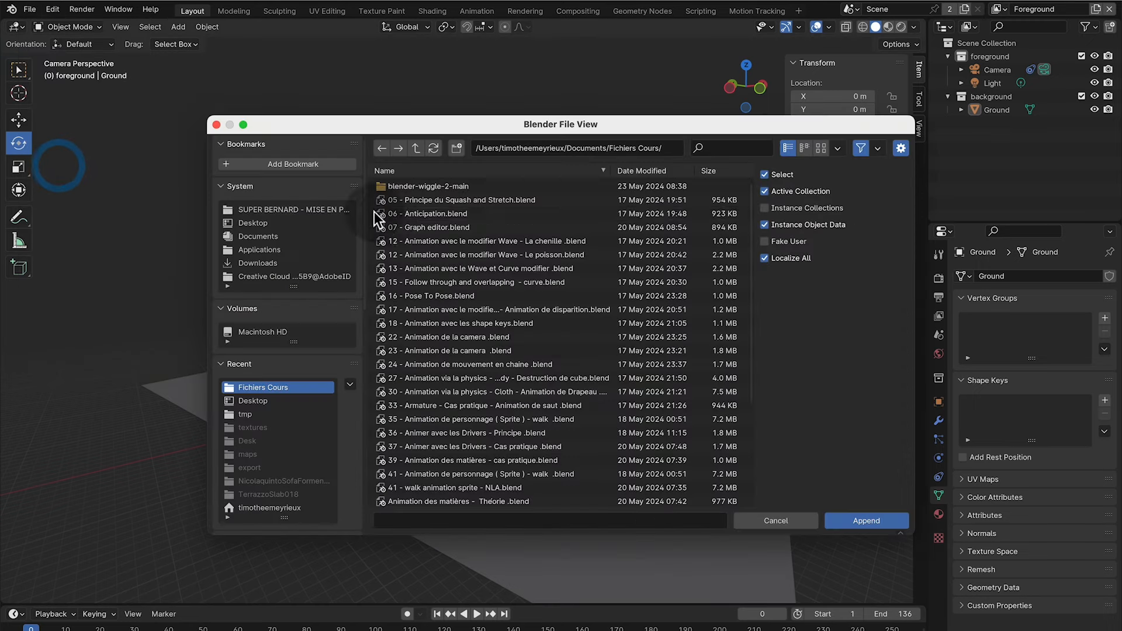
pyautogui.click(305, 224)
pyautogui.click(420, 187)
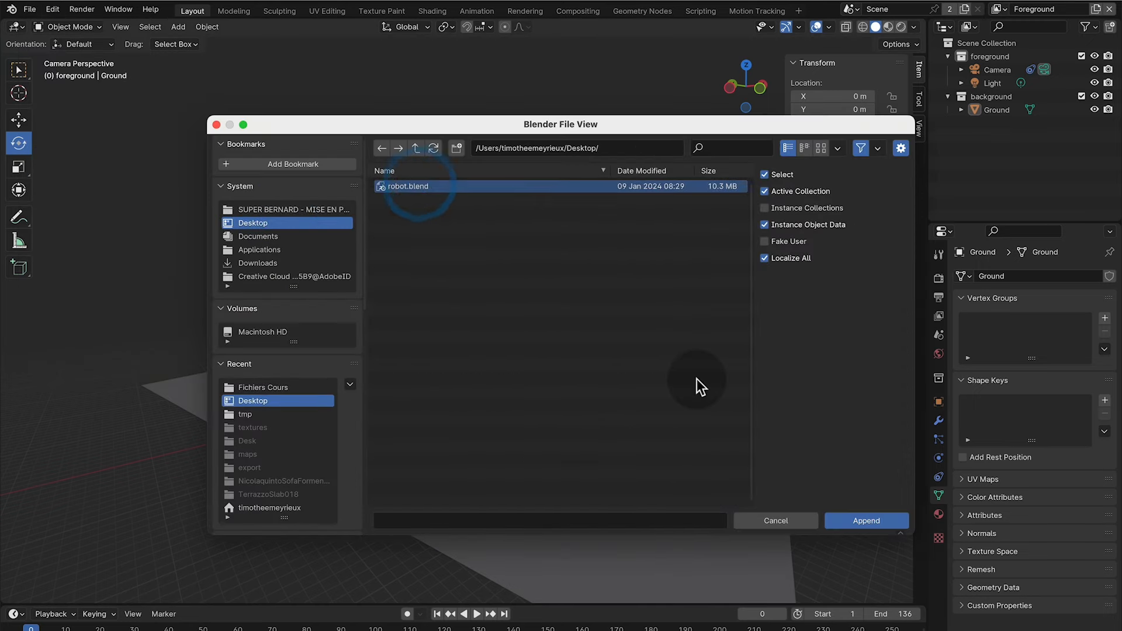
pyautogui.doubleClick(405, 243)
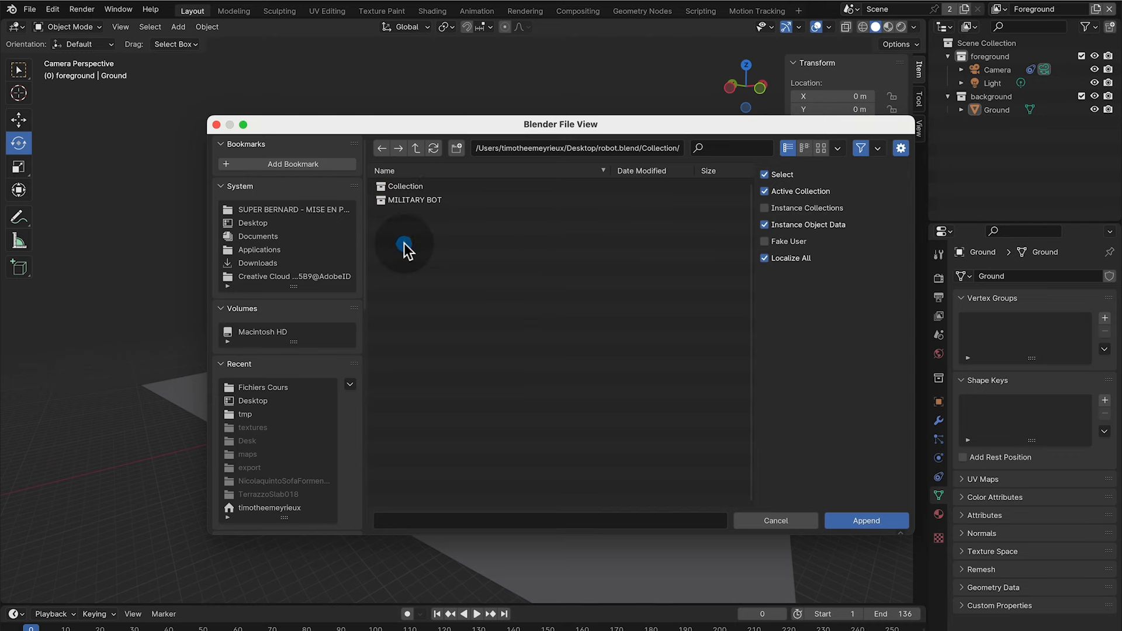
pyautogui.moveTo(414, 250); pyautogui.dragTo(362, 156)
pyautogui.press('Return')
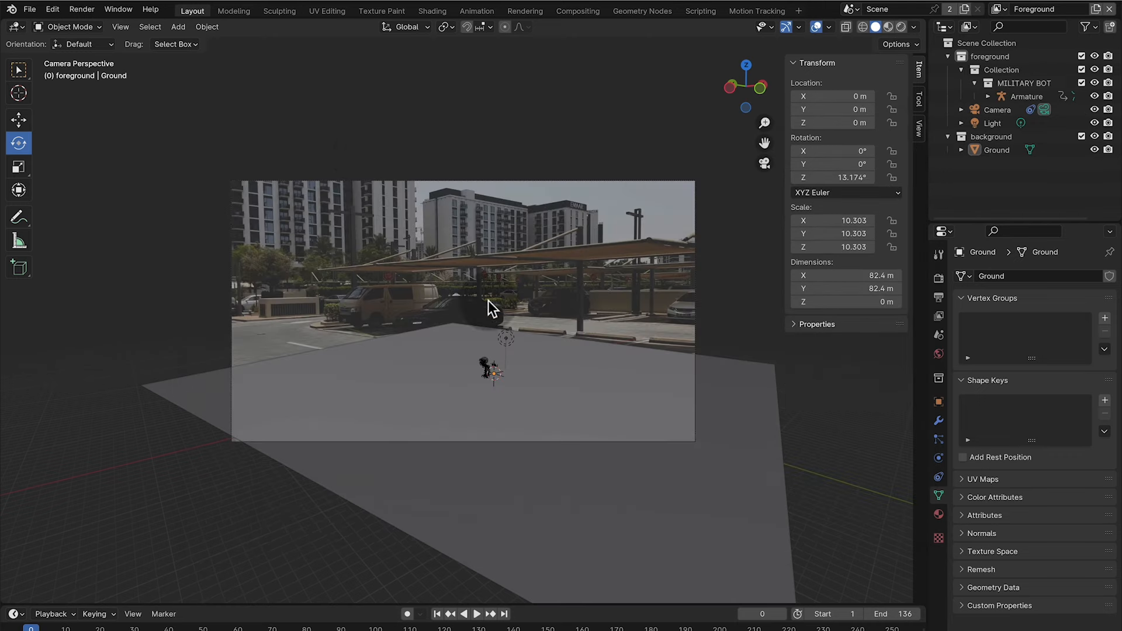
# - Scale the robot's Armature up to about 2.89, then play the clip to check its size and return to frame 0
pyautogui.click(485, 368)
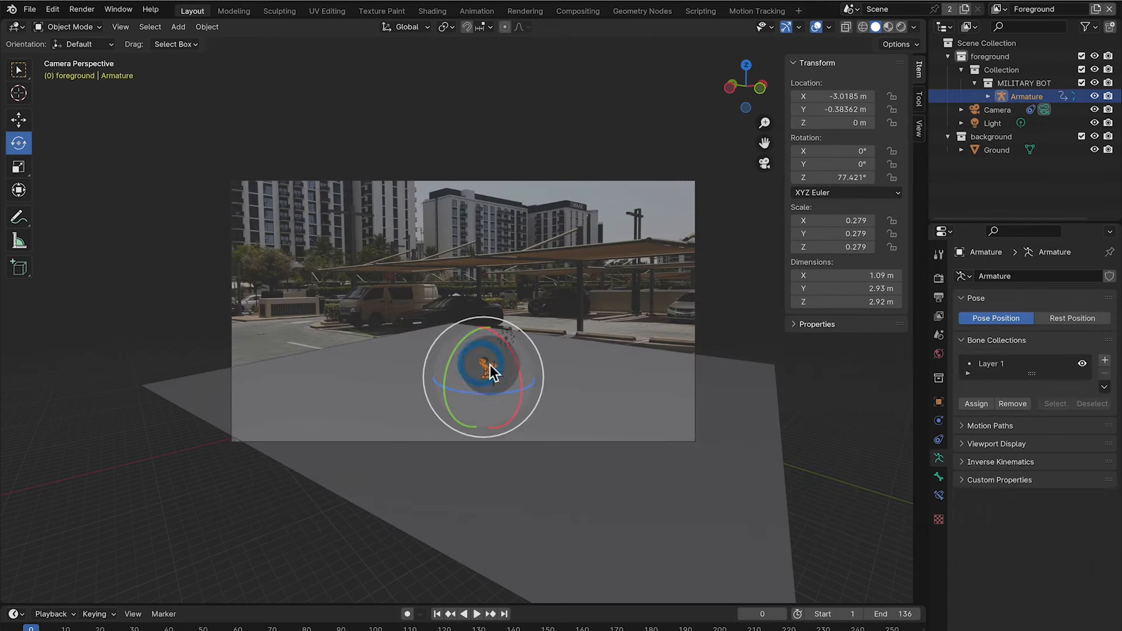
pyautogui.press('s')
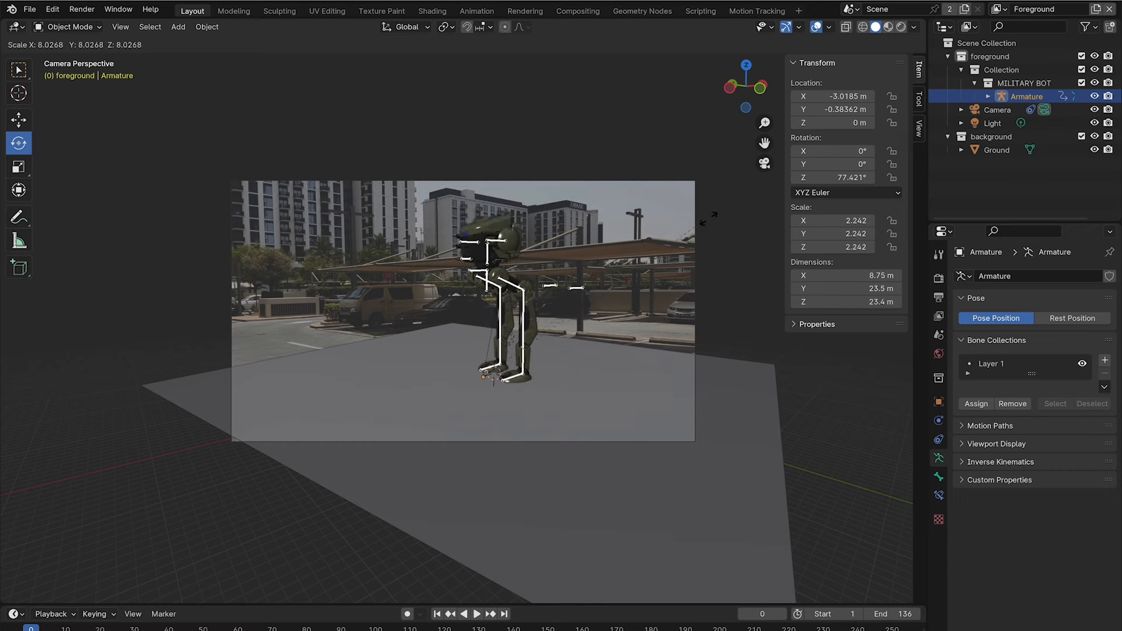
pyautogui.press('Return')
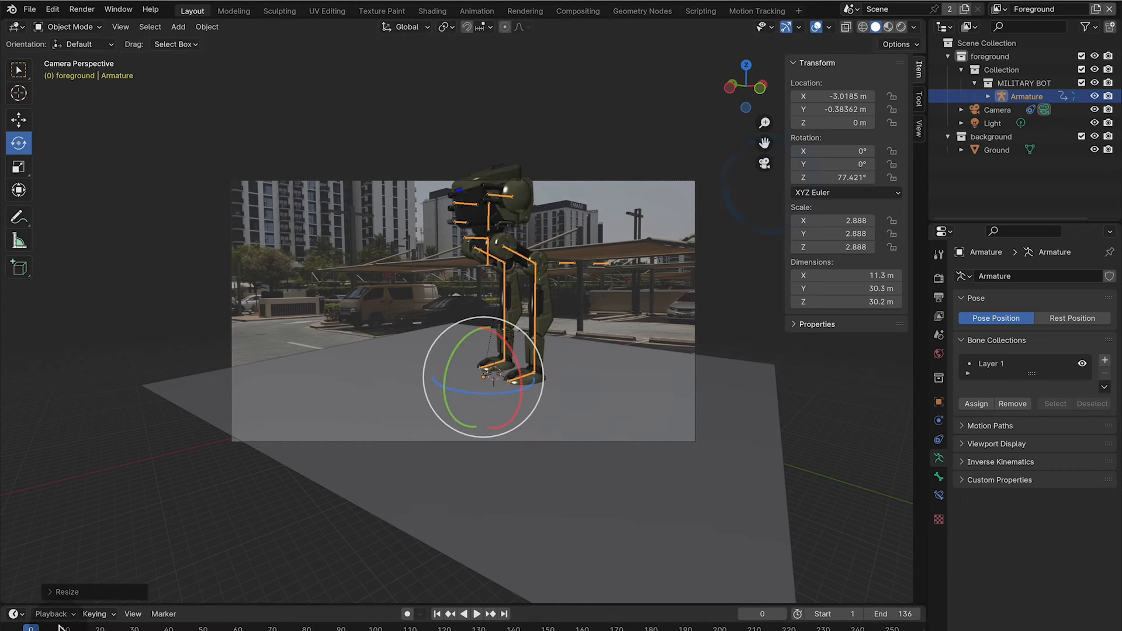
pyautogui.press('space')
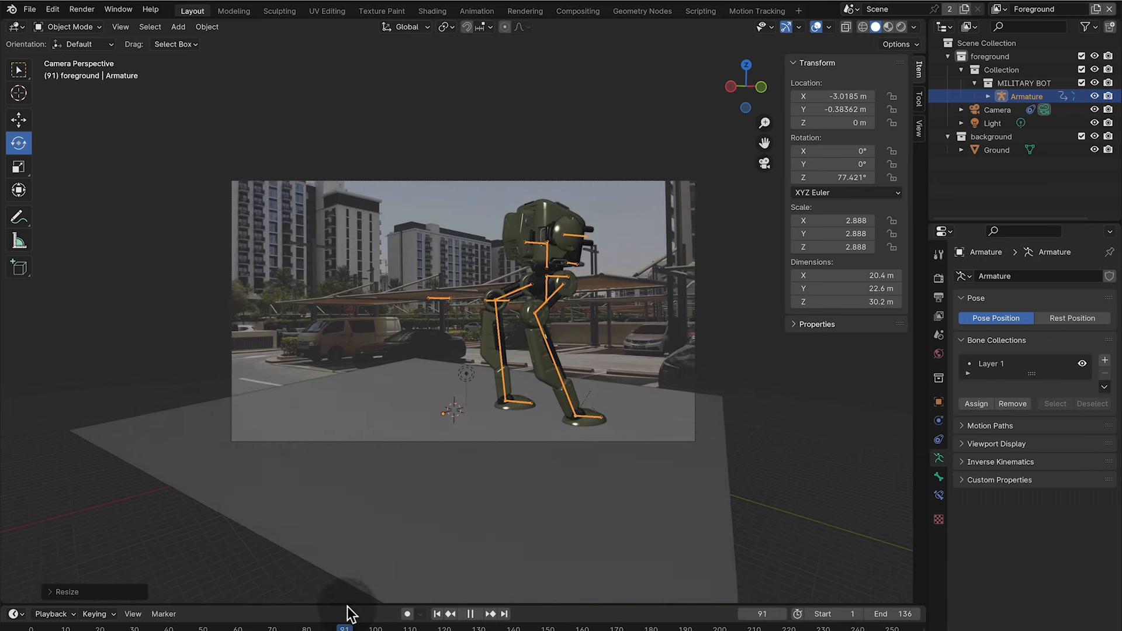
pyautogui.moveTo(213, 619); pyautogui.dragTo(31, 628)
pyautogui.press('space')
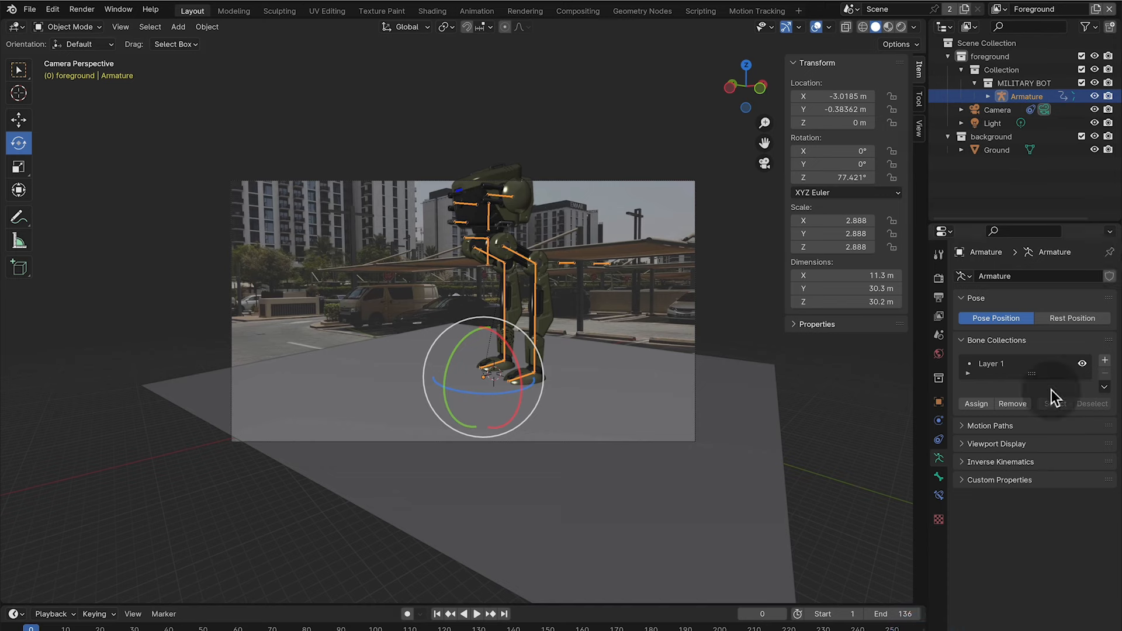
# - Enlarge the robot's Armature to a scale of about 3.64 and move it along X to about -24.4 m
pyautogui.press('s')
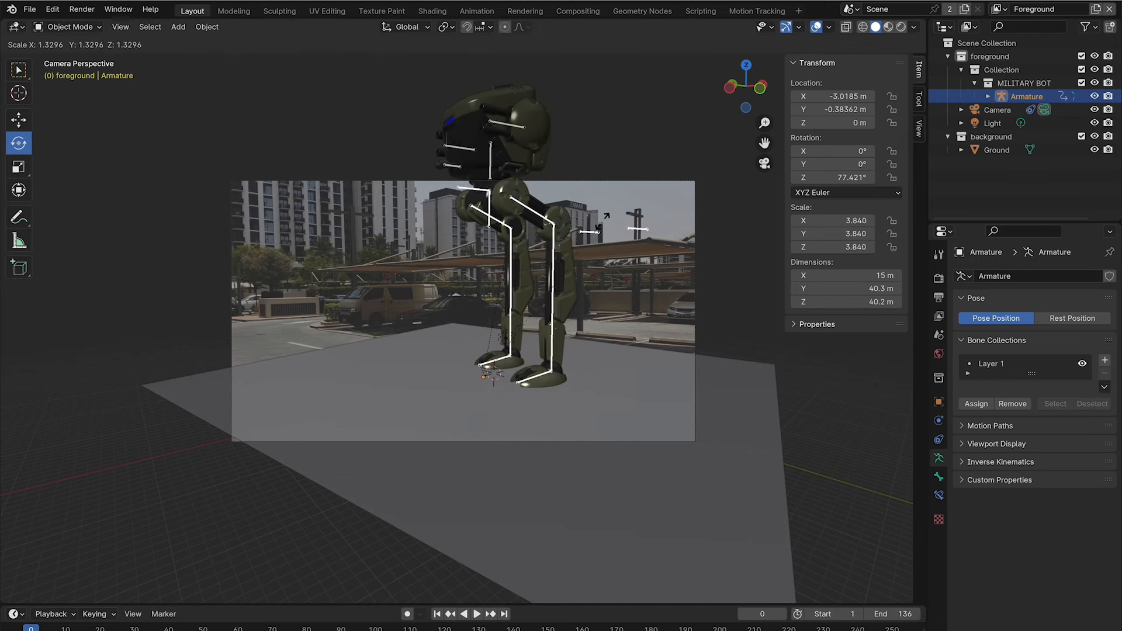
pyautogui.click(595, 231)
pyautogui.click(18, 119)
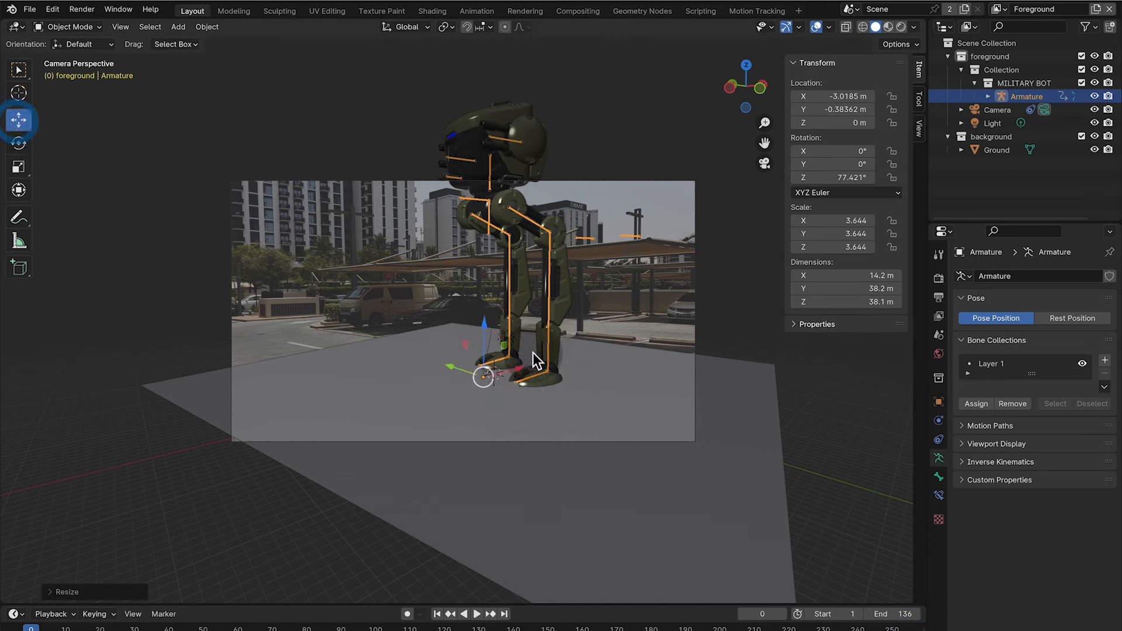
pyautogui.moveTo(522, 372); pyautogui.dragTo(409, 406)
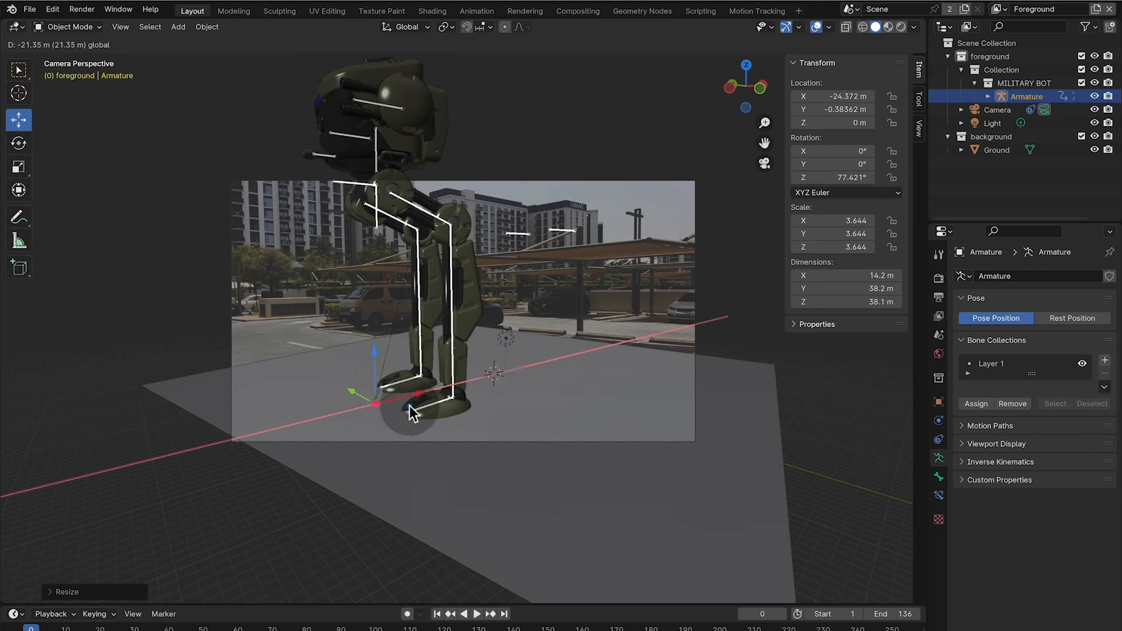
# - At frame 117, move the robot's Armature along X to about -32.5 m and reduce its scale to about 2.90
pyautogui.moveTo(173, 629); pyautogui.dragTo(545, 602)
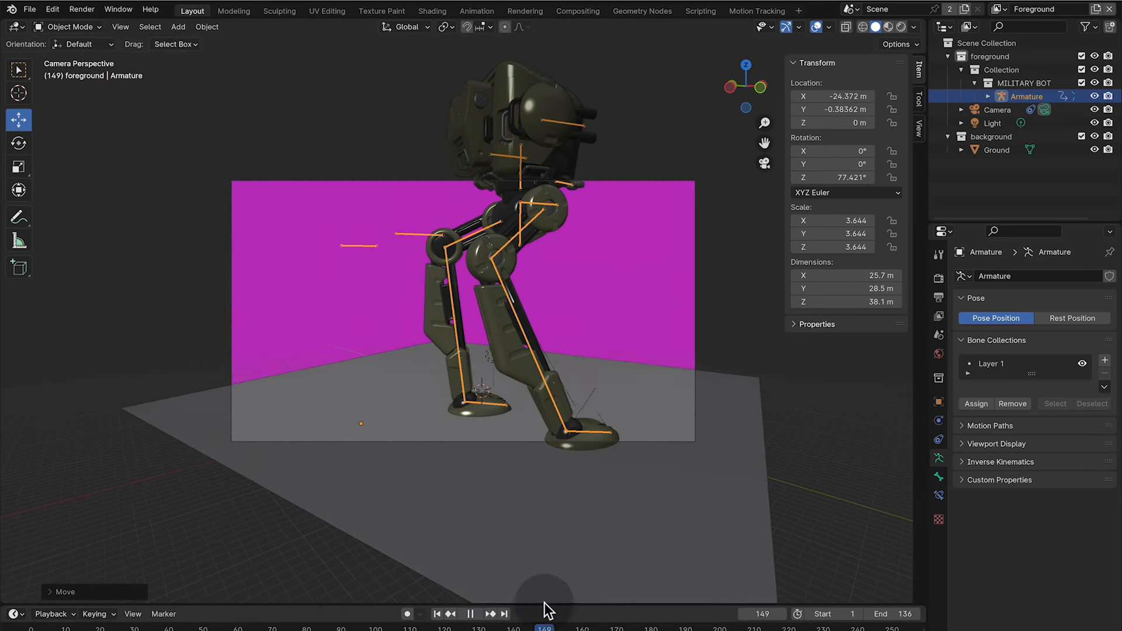
pyautogui.click(438, 615)
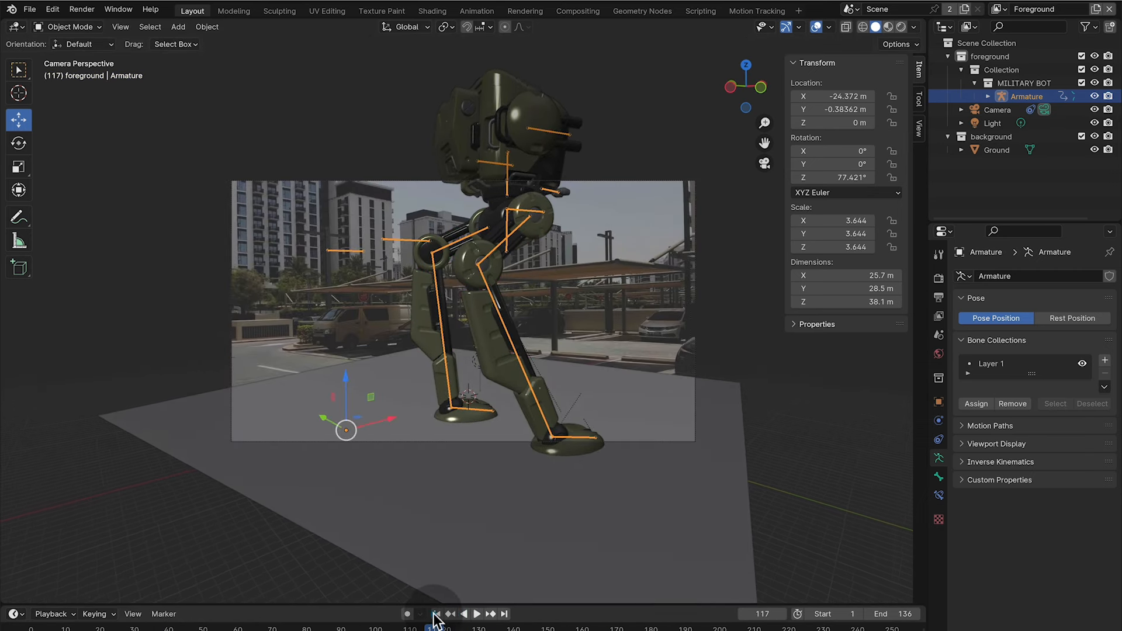
pyautogui.moveTo(393, 417); pyautogui.dragTo(331, 437)
pyautogui.press('s')
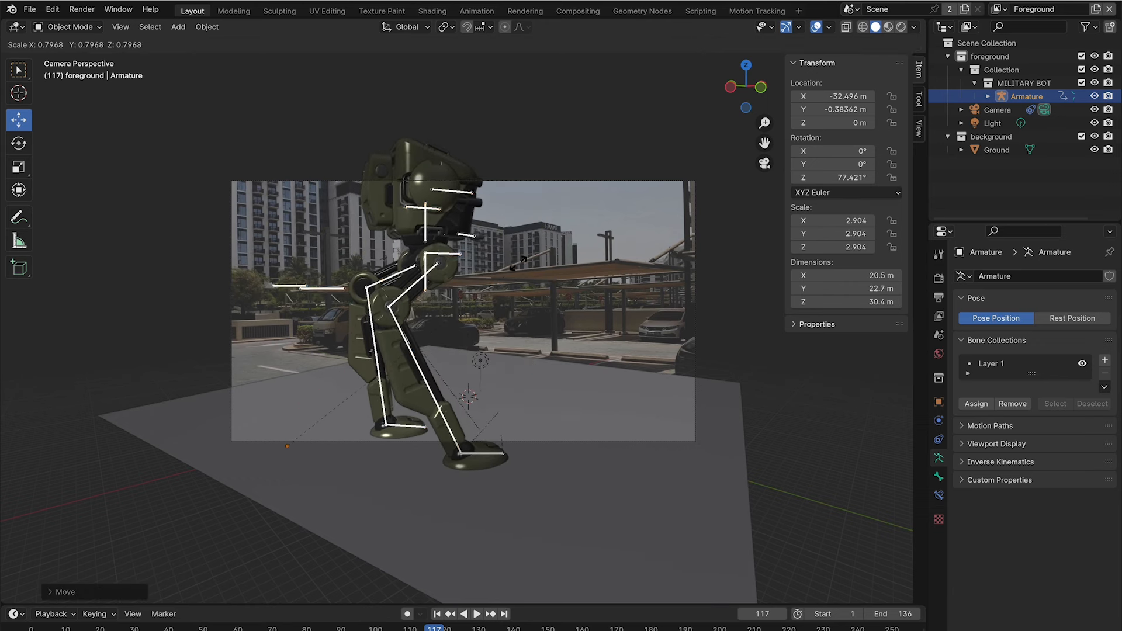
pyautogui.click(519, 264)
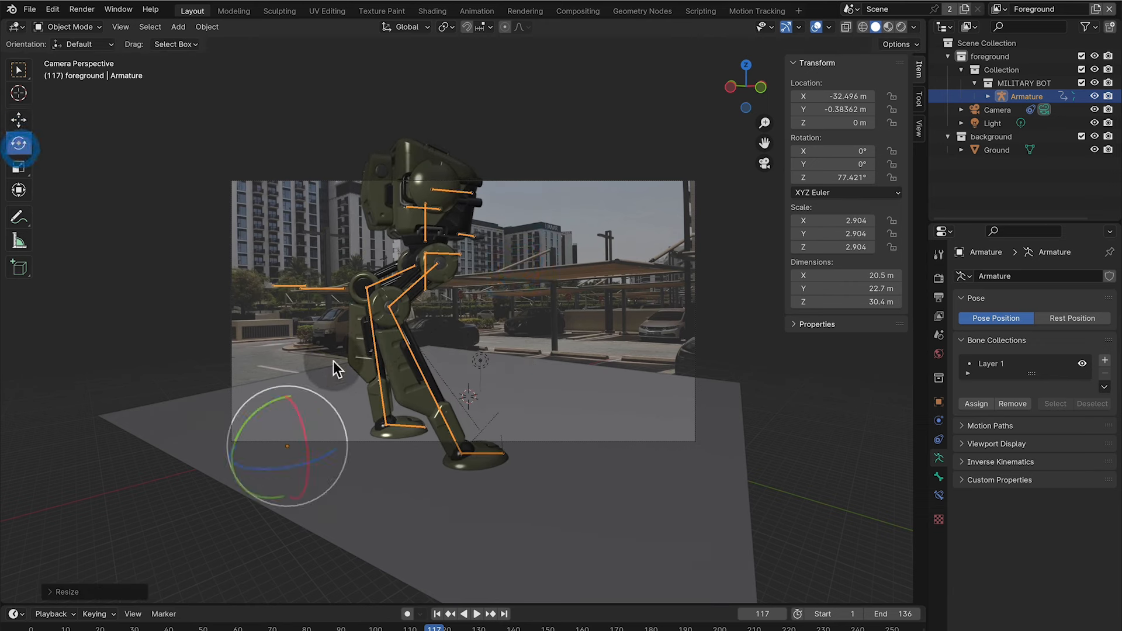
# - Rotate the robot's Armature about Z to about 22.4° and move it to about X -11.2 m, Y -12.3 m
pyautogui.moveTo(296, 467); pyautogui.dragTo(37, 234)
pyautogui.click(18, 120)
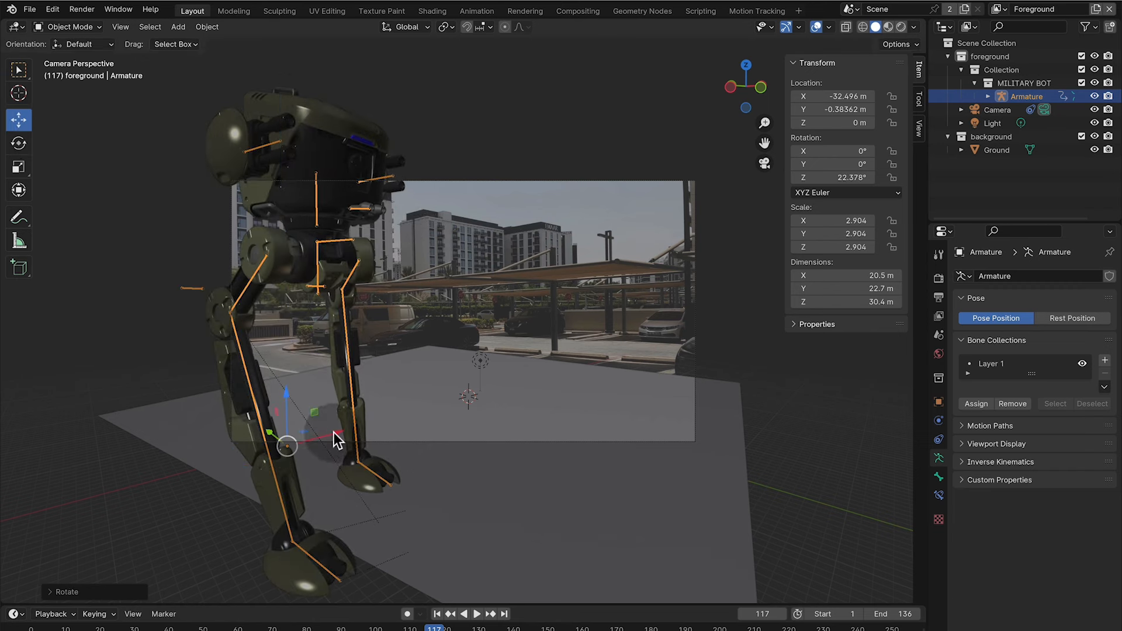
pyautogui.moveTo(339, 439); pyautogui.dragTo(474, 367)
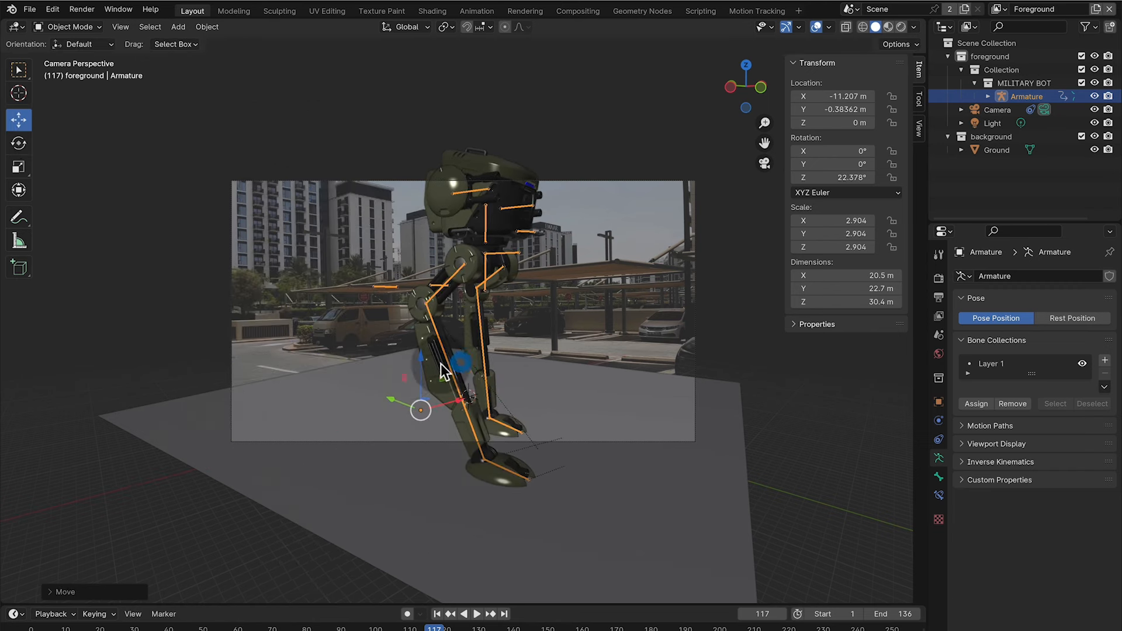
pyautogui.moveTo(391, 403); pyautogui.dragTo(442, 421)
# - Reduce the robot's Armature to a scale of about 2.26, then play the clip and return to frame 0
pyautogui.press('s')
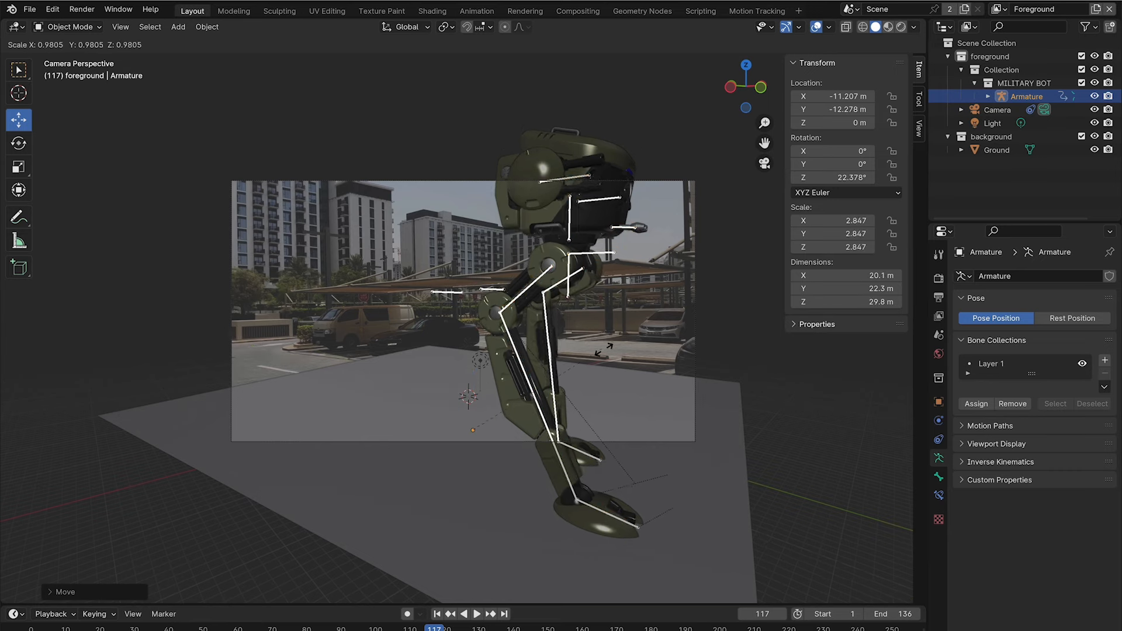
pyautogui.click(587, 381)
pyautogui.press('space')
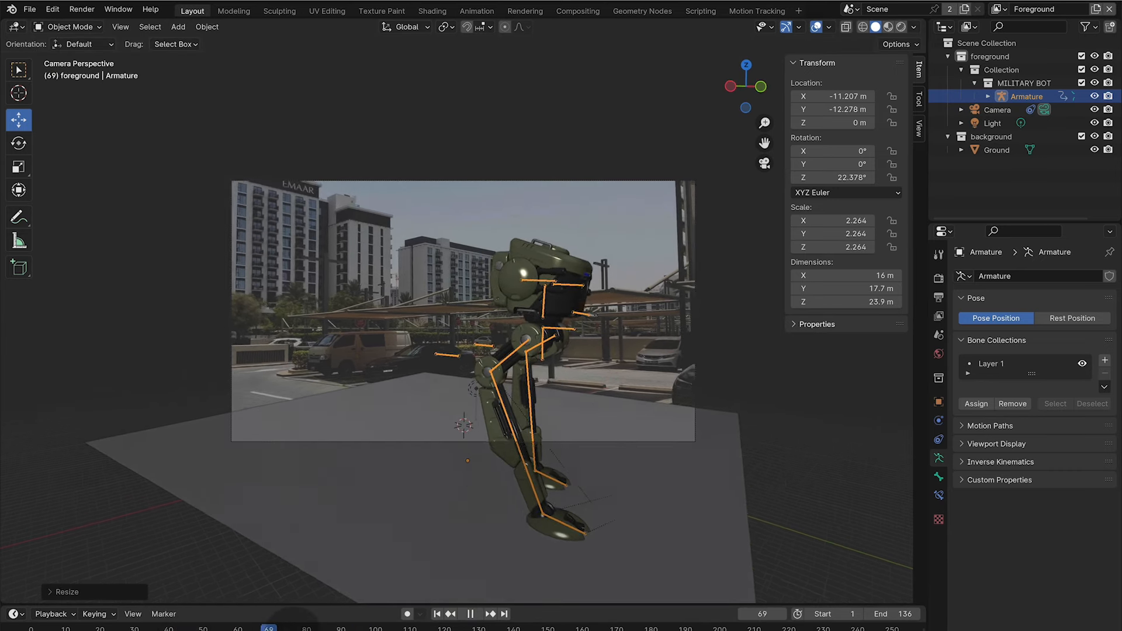
pyautogui.moveTo(401, 621); pyautogui.dragTo(28, 628)
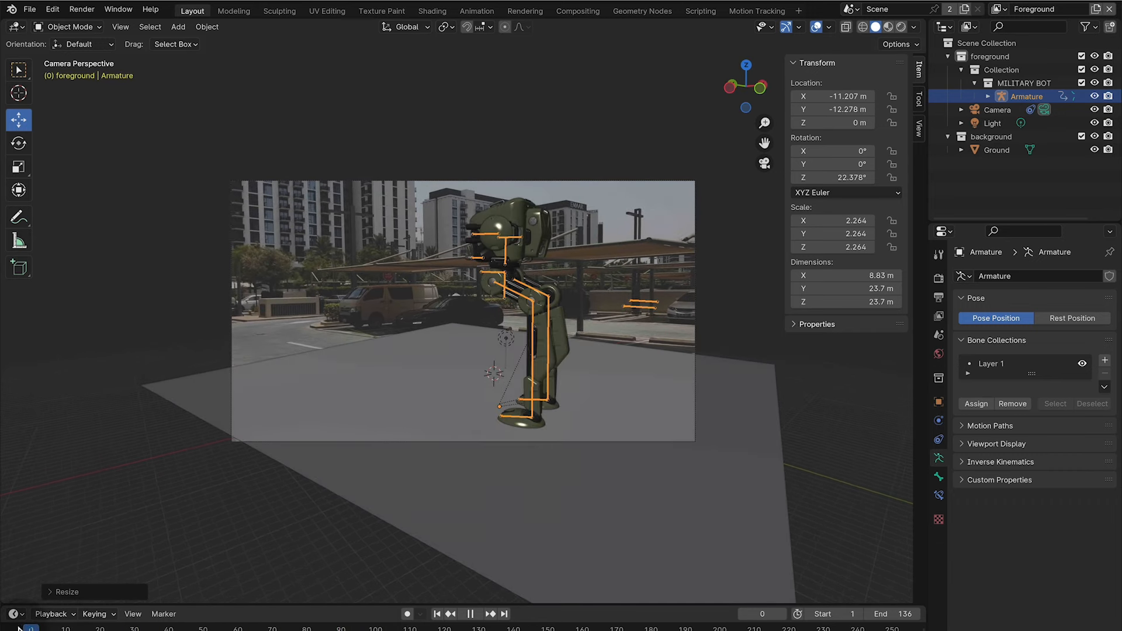
# - Set the robot's Armature scale to about 2.52 and play the walk, stopping at frame 80
pyautogui.press('s')
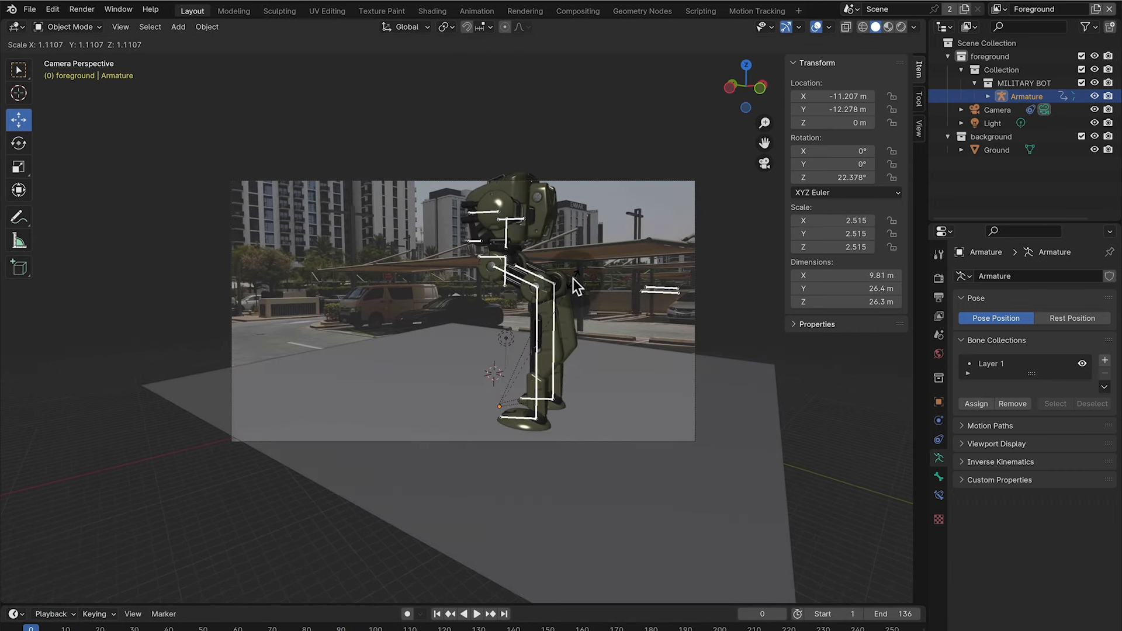
pyautogui.click(572, 278)
pyautogui.press('space')
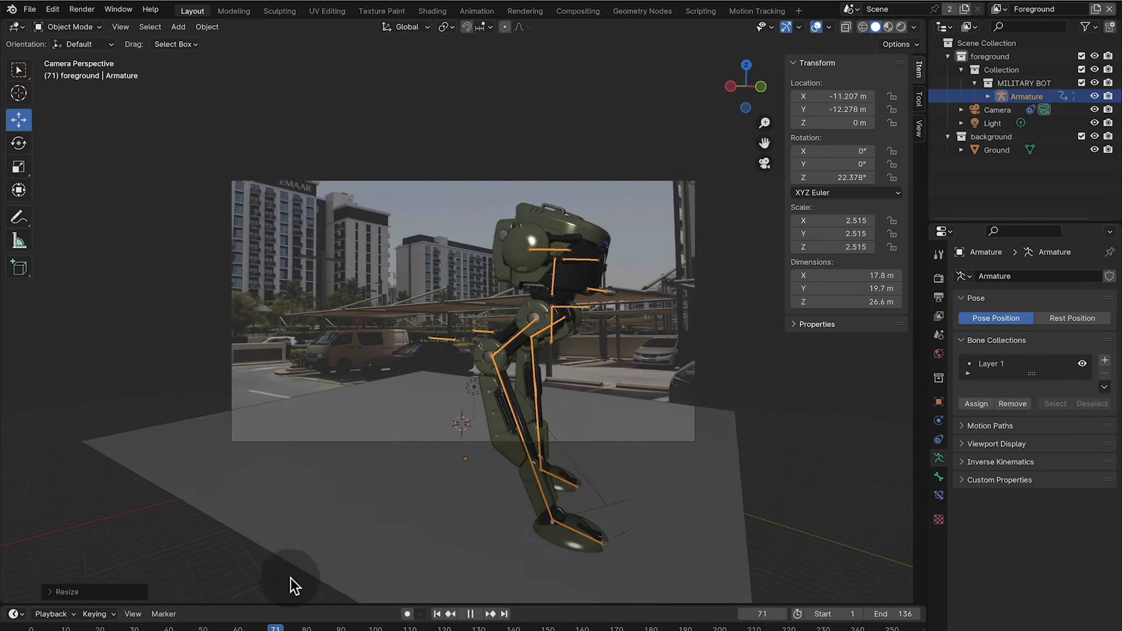
pyautogui.press('space')
# - Rotate the robot's Armature about Z to about -4.5° and play the clip from frame 0 to check its walking direction
pyautogui.click(18, 143)
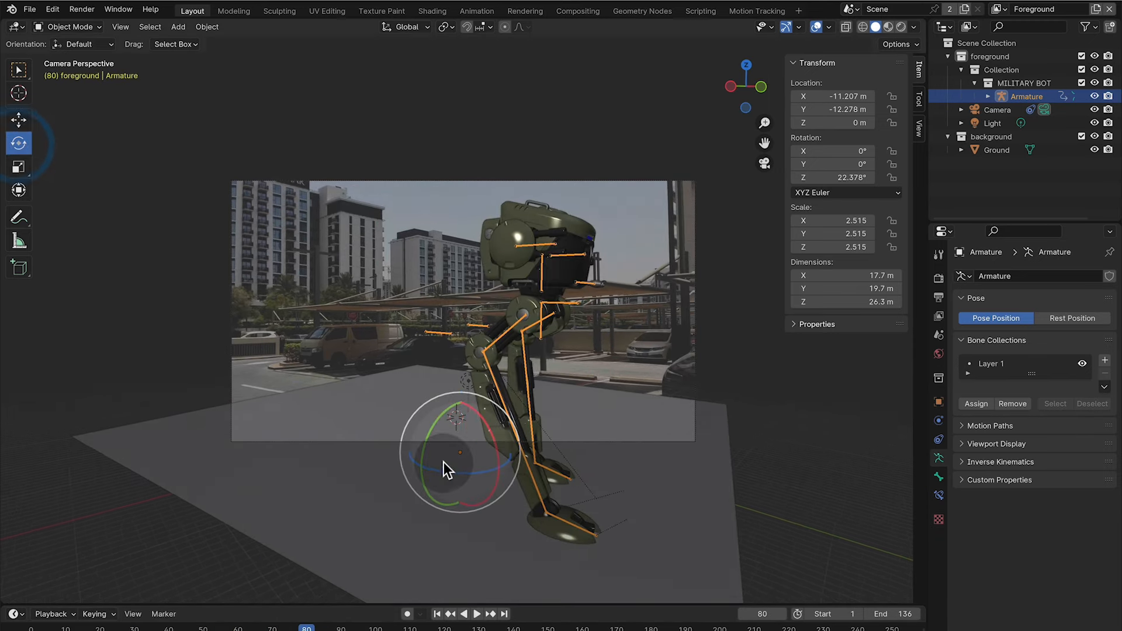
pyautogui.moveTo(443, 474); pyautogui.dragTo(377, 486)
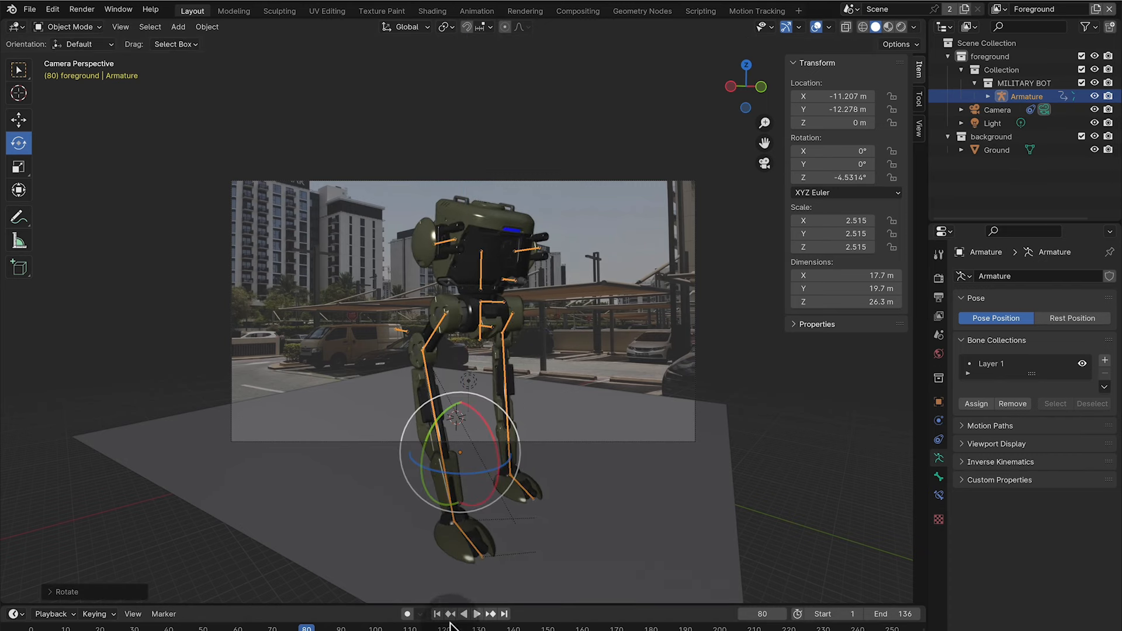
pyautogui.click(477, 614)
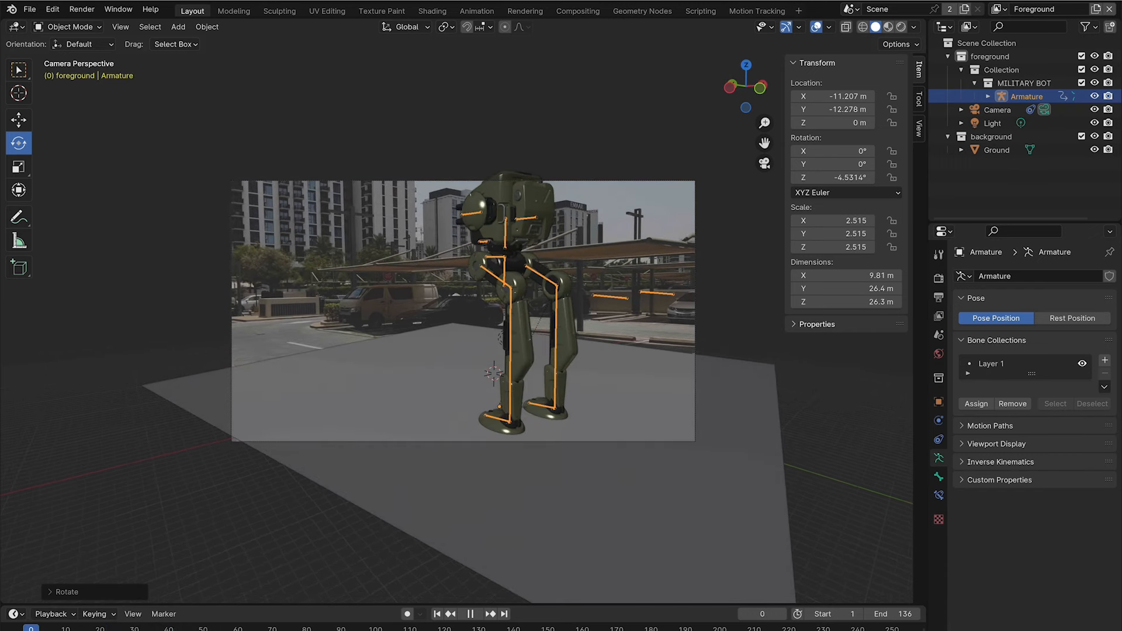
pyautogui.press('space')
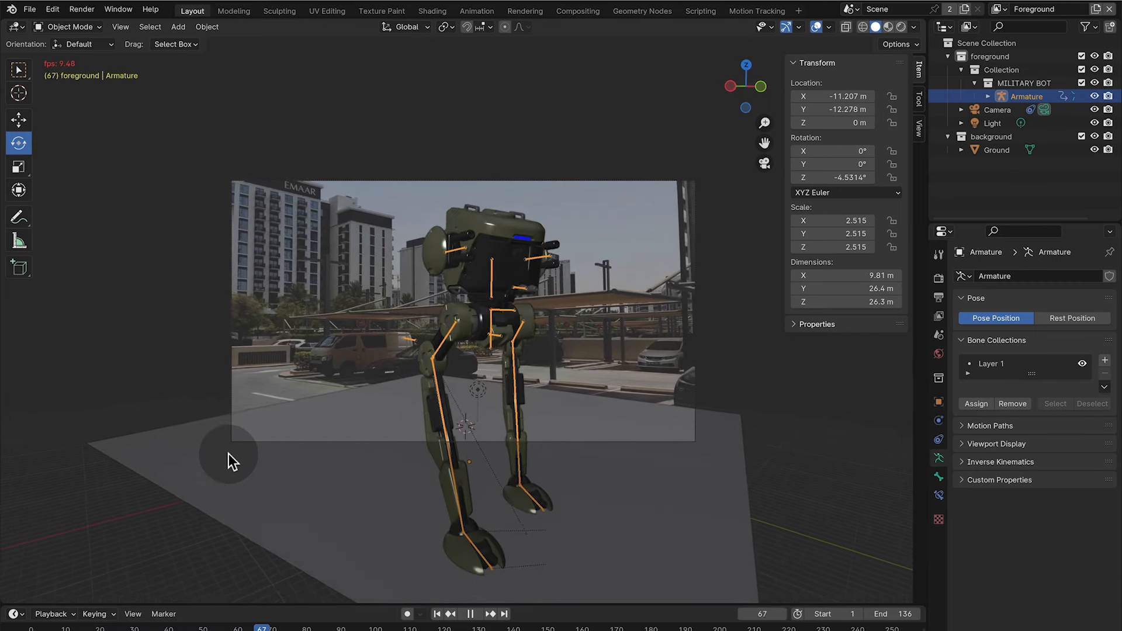
# - Set the timeline's end frame to 74 and replay the shortened walk to check it against the footage
pyautogui.press('space')
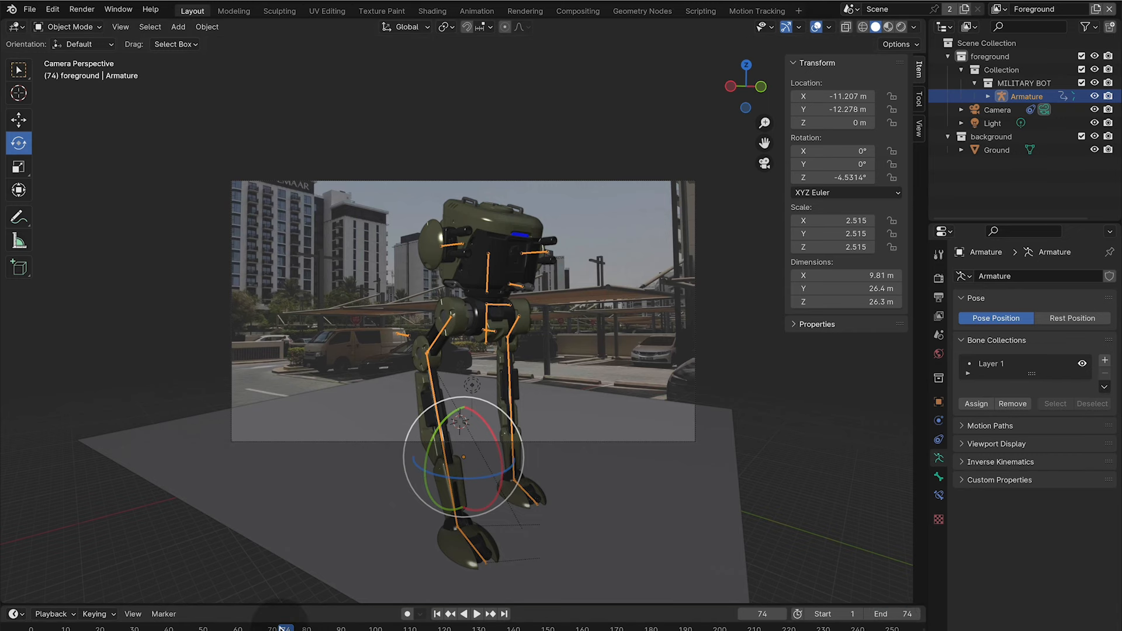
pyautogui.press('space')
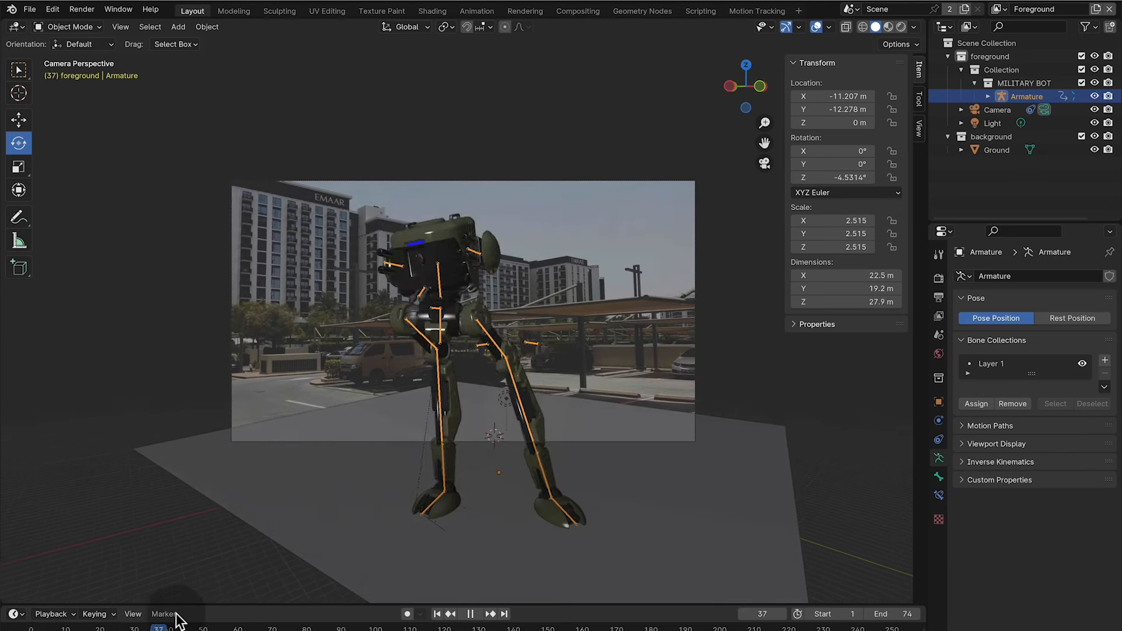
pyautogui.press('space')
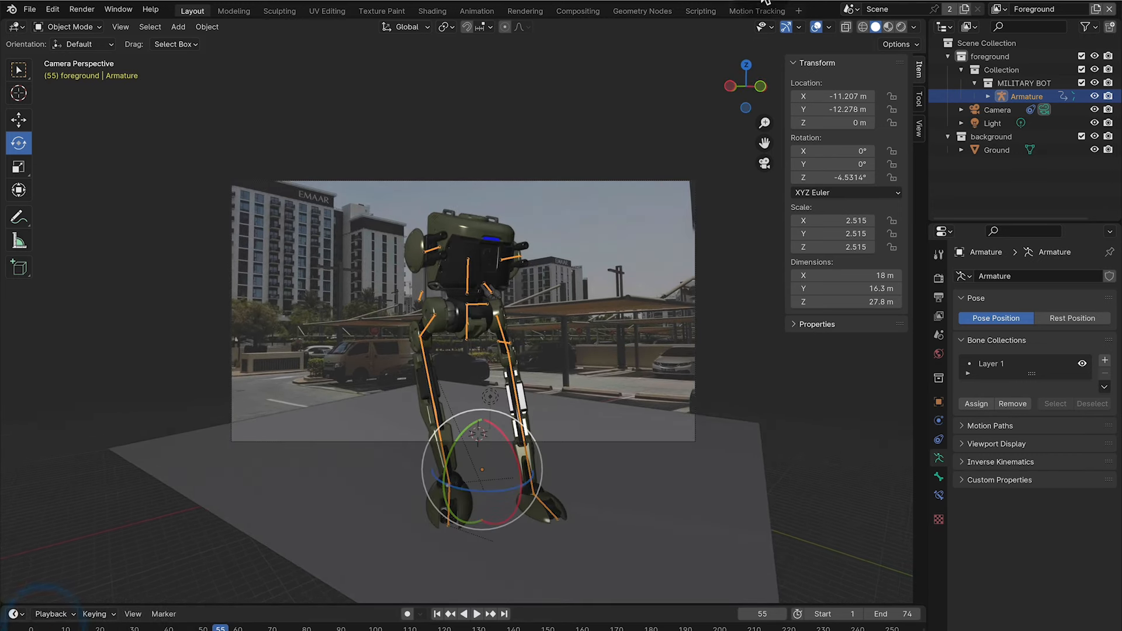
pyautogui.click(738, 4)
pyautogui.click(740, 7)
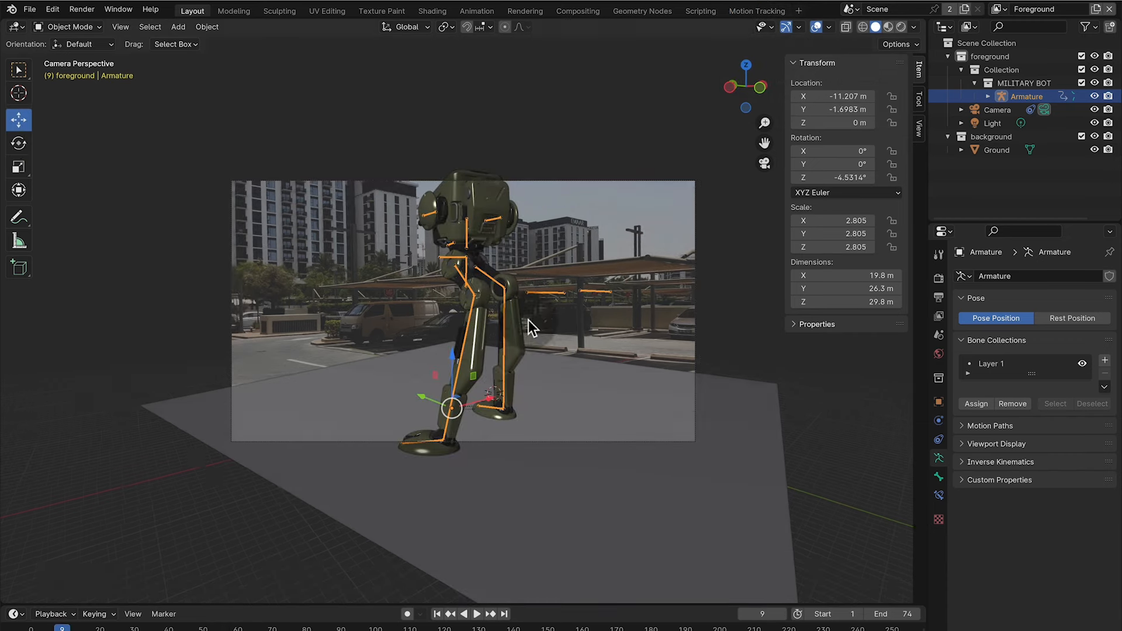
# - Select the Ground plane, switch the render engine to Cycles and enable a transparent film background
pyautogui.click(610, 383)
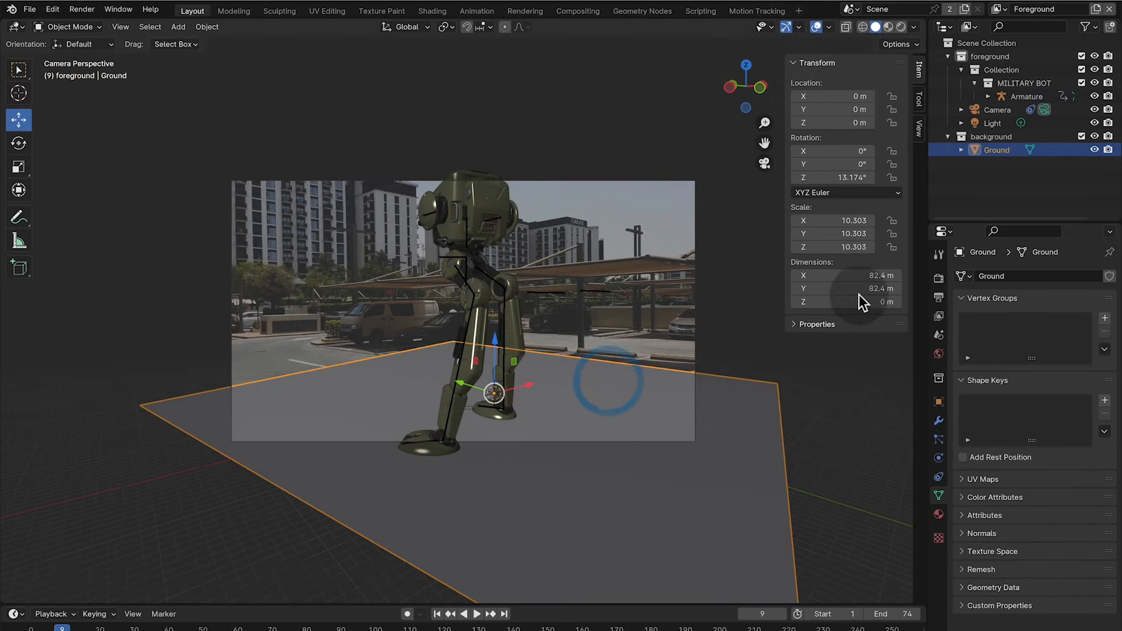
pyautogui.click(940, 279)
pyautogui.click(1038, 277)
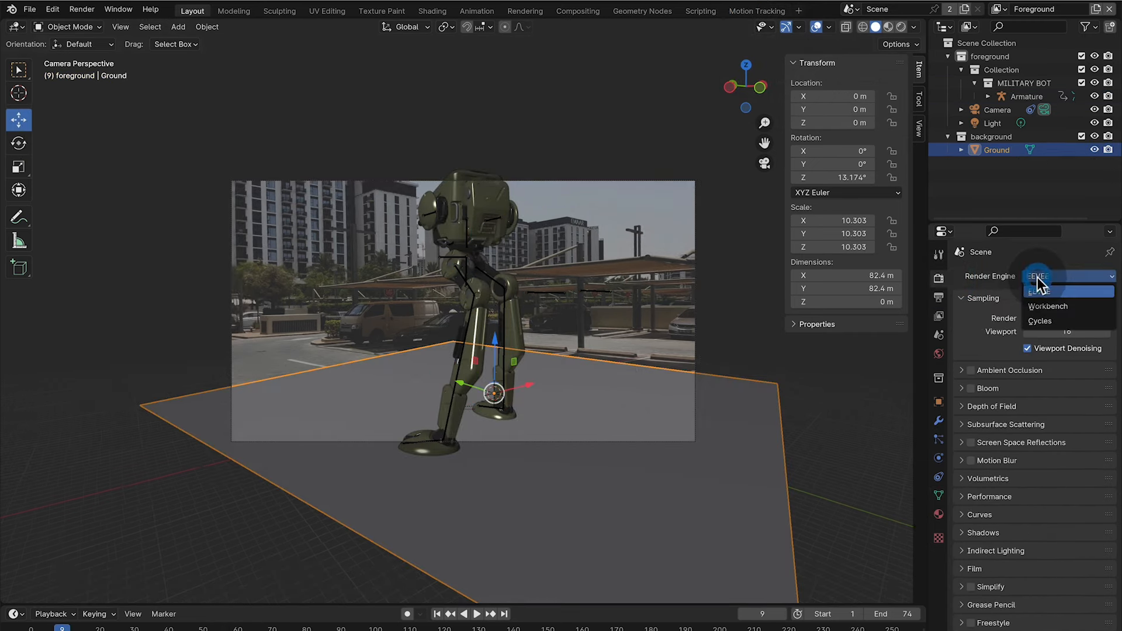
pyautogui.click(1035, 321)
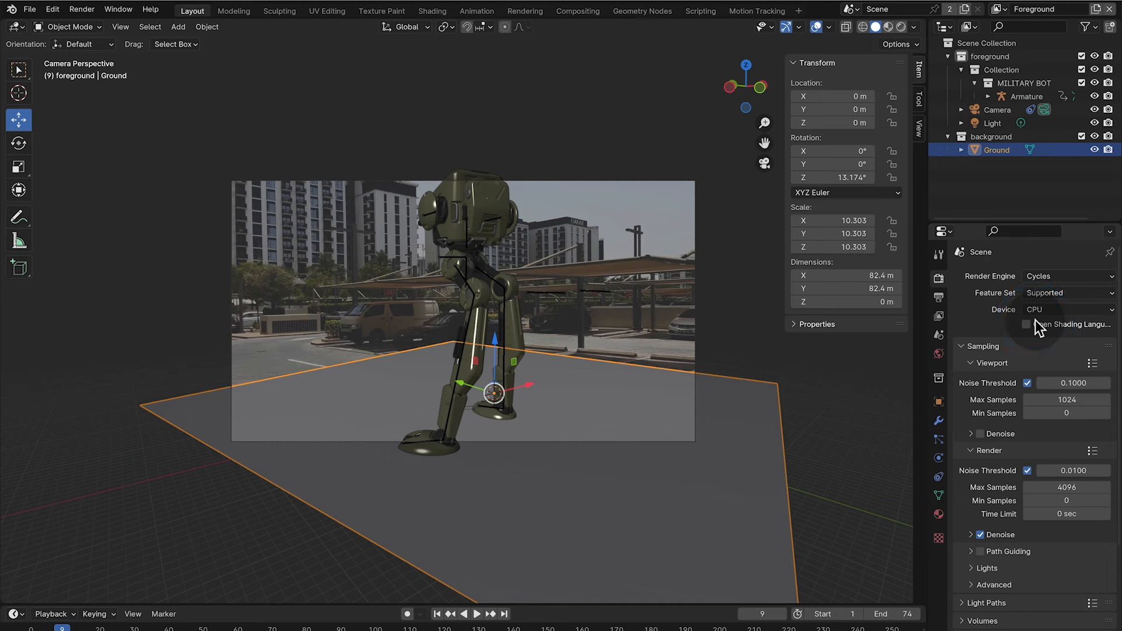
pyautogui.scroll(-6, 1000, 465)
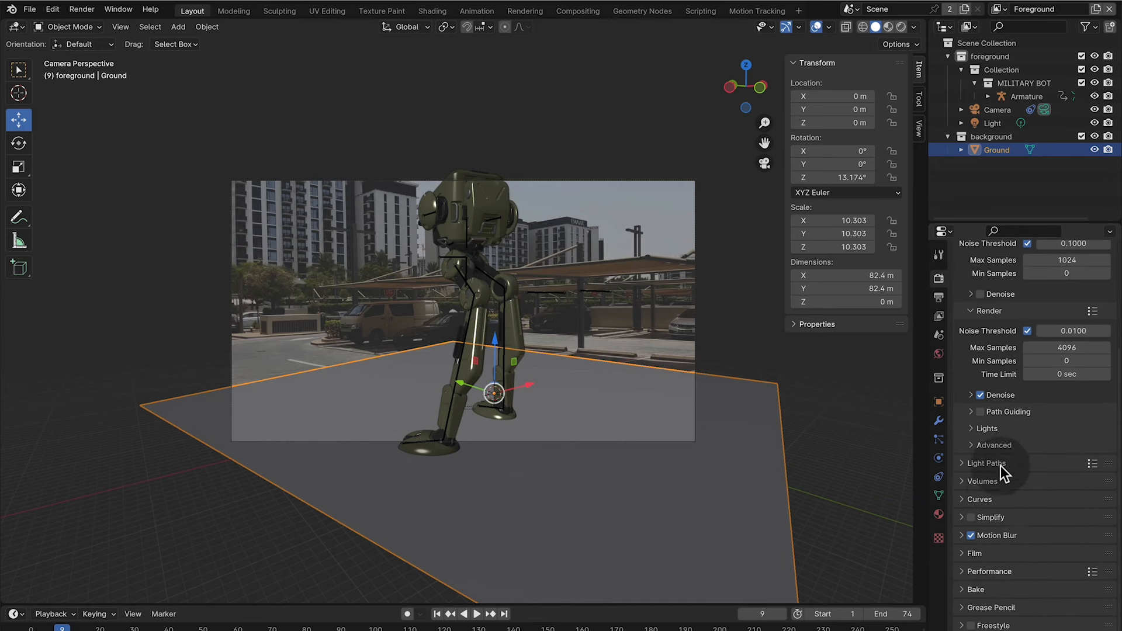
pyautogui.click(983, 552)
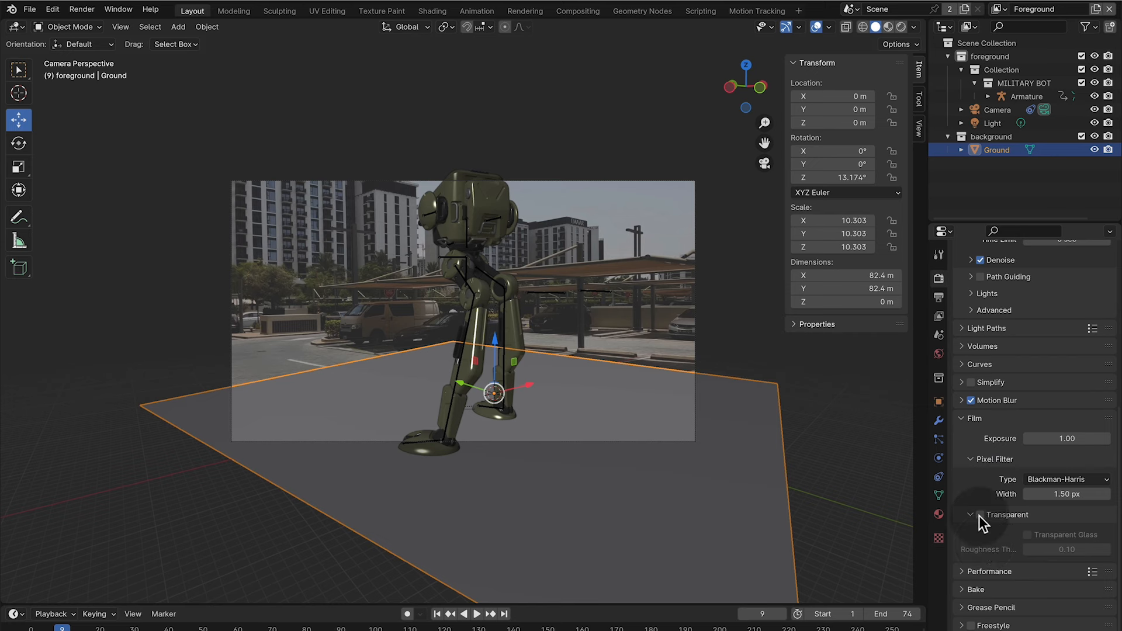
pyautogui.click(980, 515)
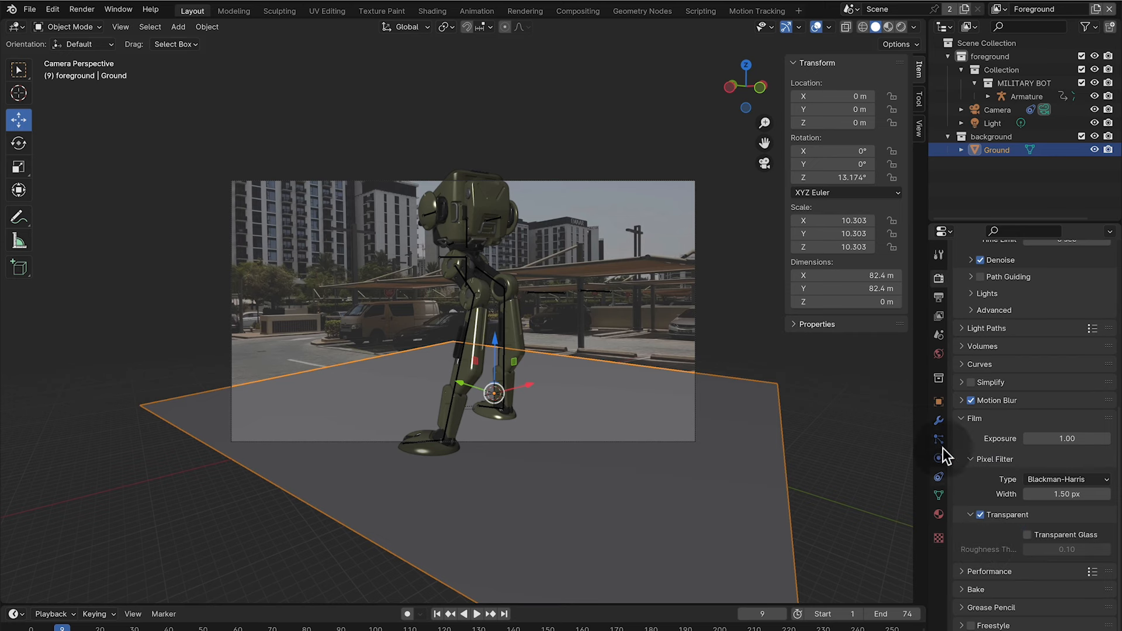
# - Make the Ground plane a shadow catcher and preview the scene in rendered viewport shading
pyautogui.click(938, 402)
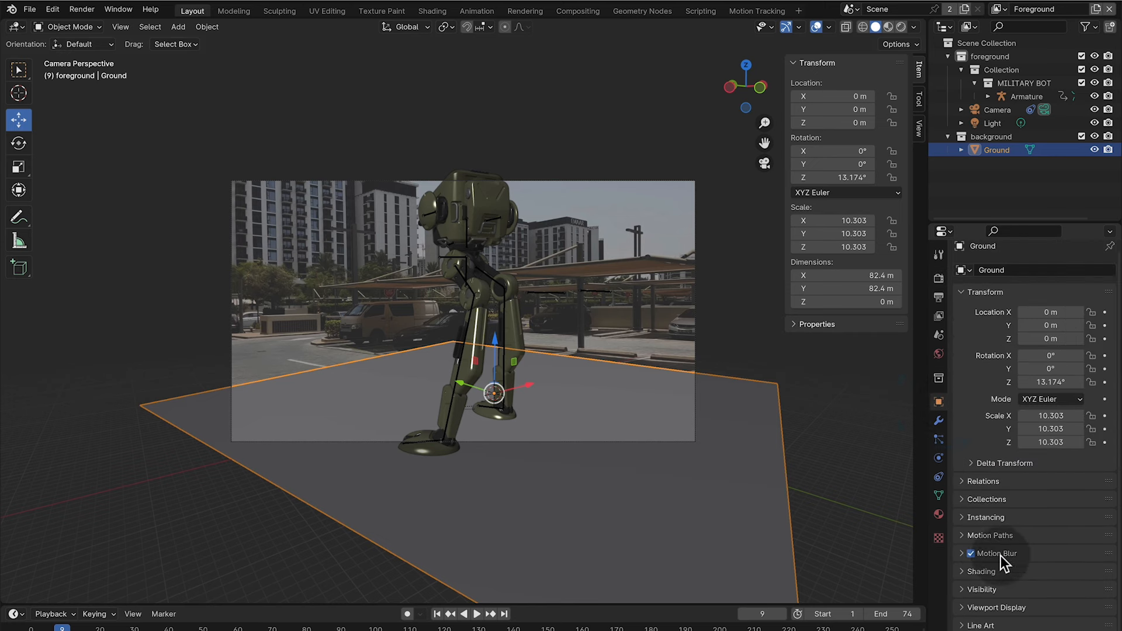
pyautogui.click(995, 591)
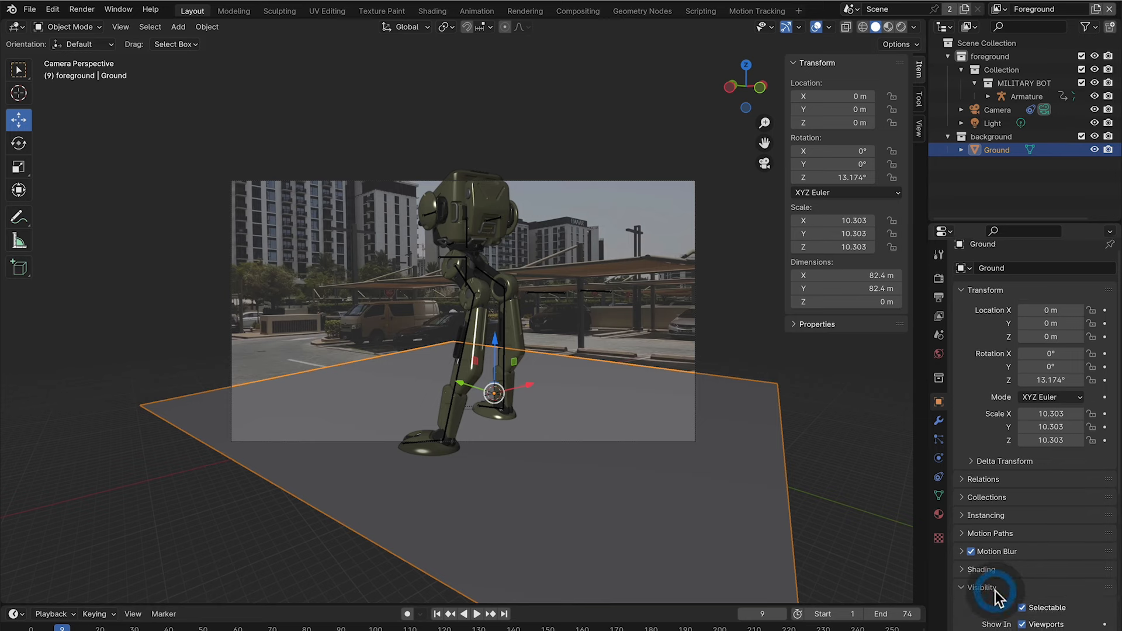
pyautogui.scroll(-5, 995, 591)
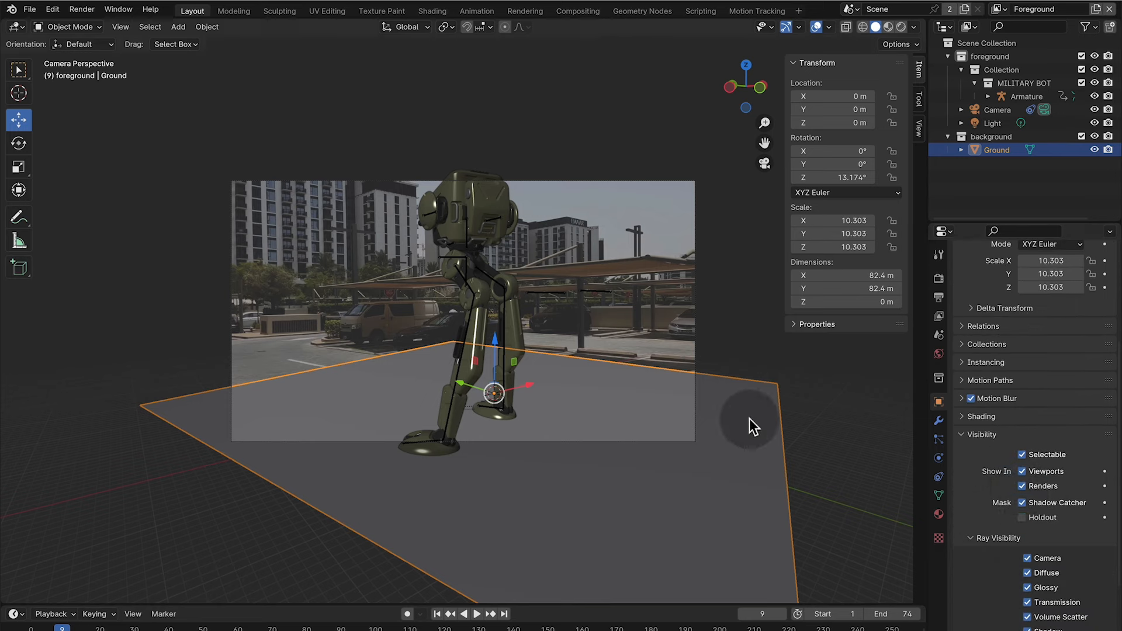
pyautogui.click(900, 27)
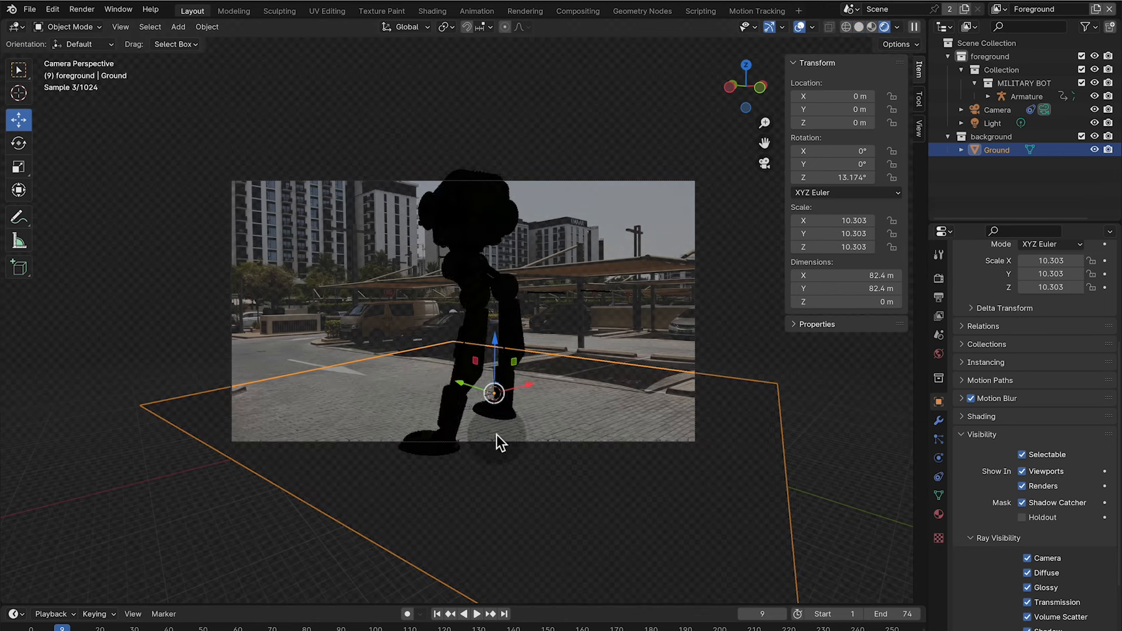
# - Move the Light up to about Z 30.5 m and along X to about 17.5 m
pyautogui.click(997, 120)
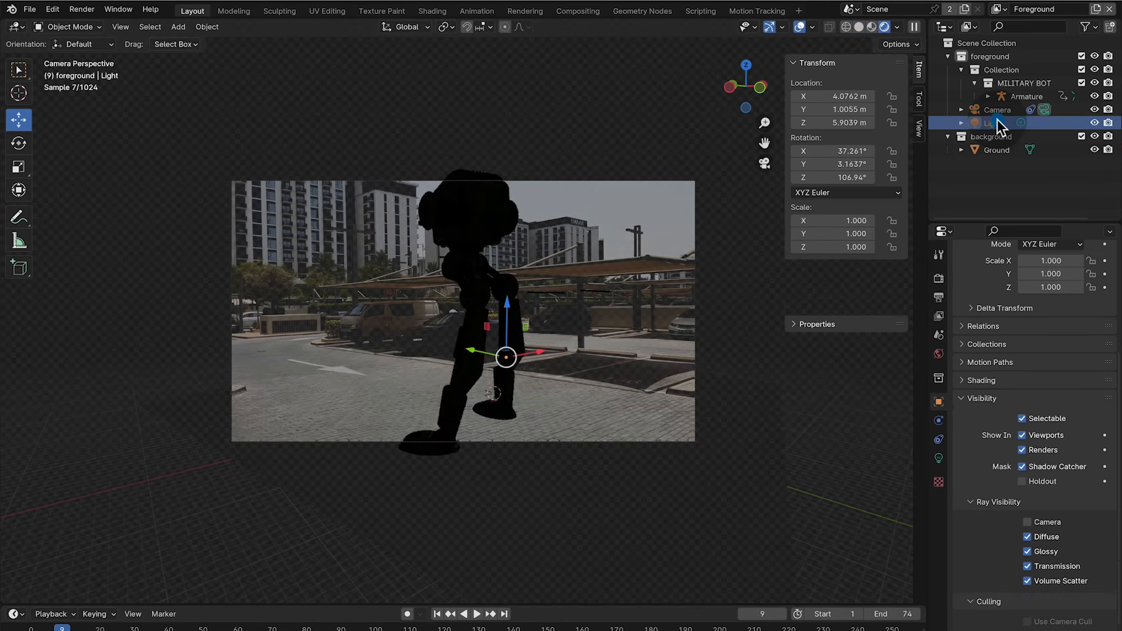
pyautogui.moveTo(506, 307); pyautogui.dragTo(521, 171)
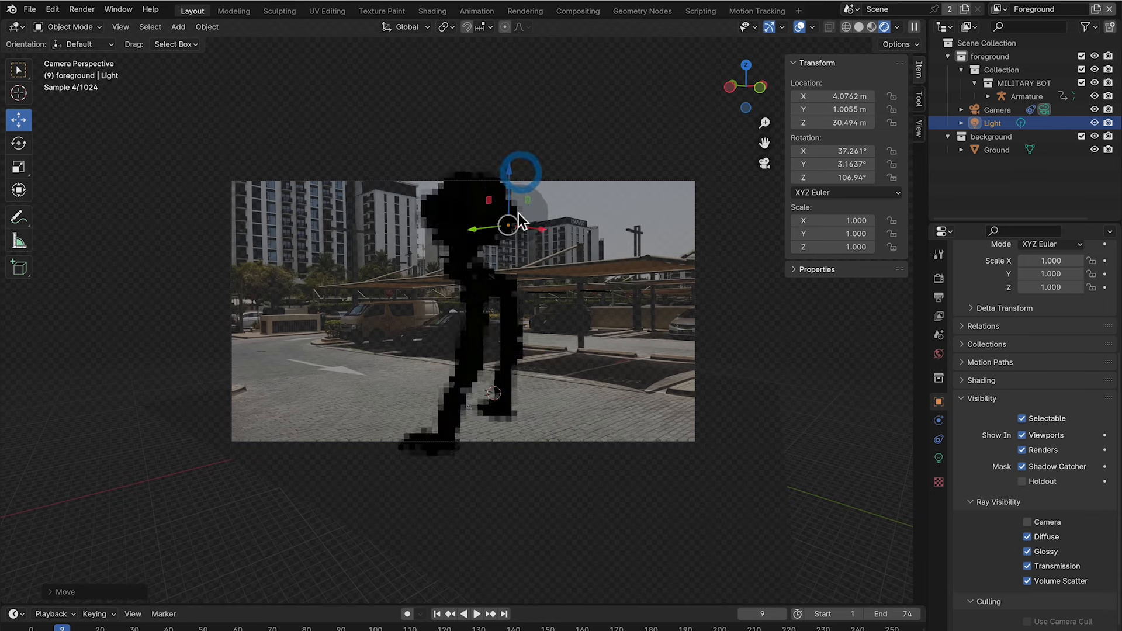
pyautogui.moveTo(536, 226); pyautogui.dragTo(591, 221)
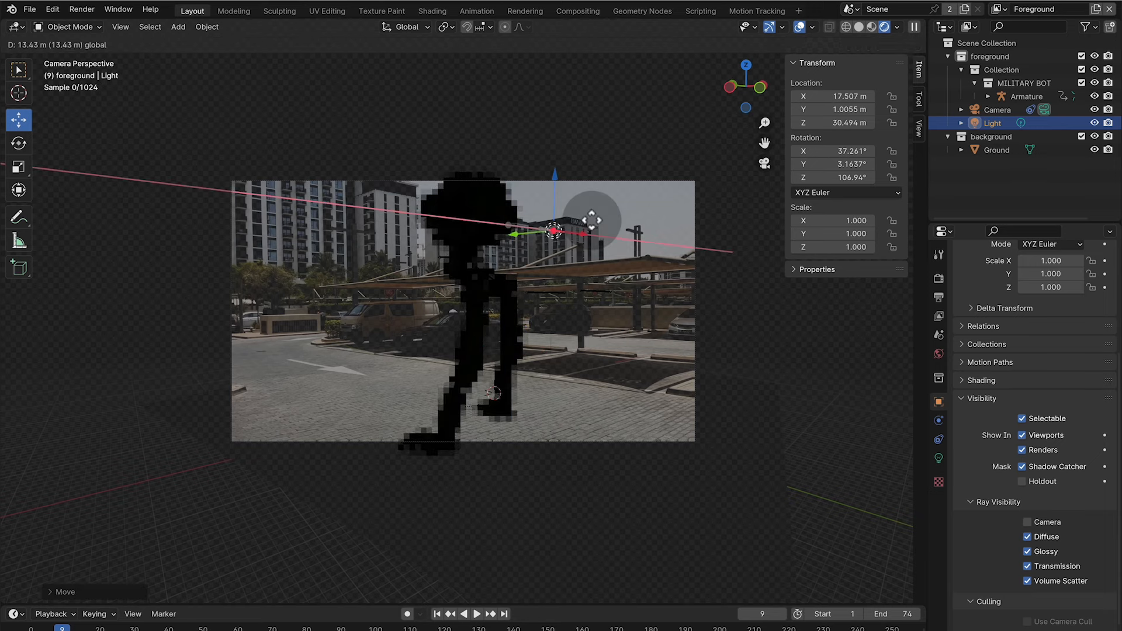
# - Change the Light to a Spot and aim its beam at the robot's legs
pyautogui.click(938, 458)
pyautogui.click(1046, 335)
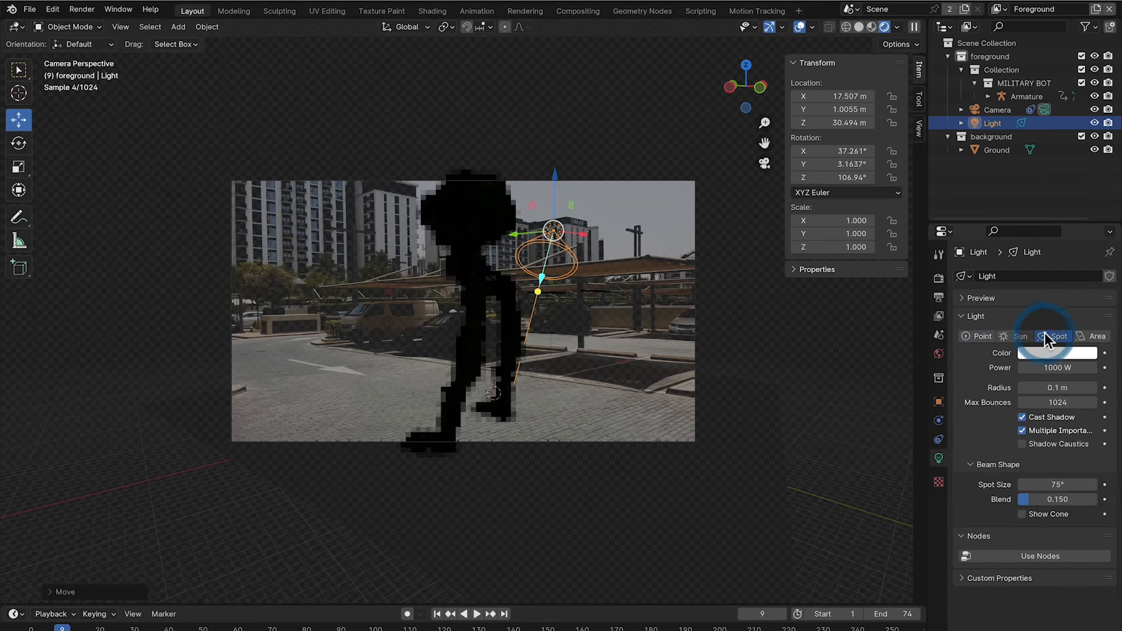
pyautogui.moveTo(533, 294); pyautogui.dragTo(471, 337)
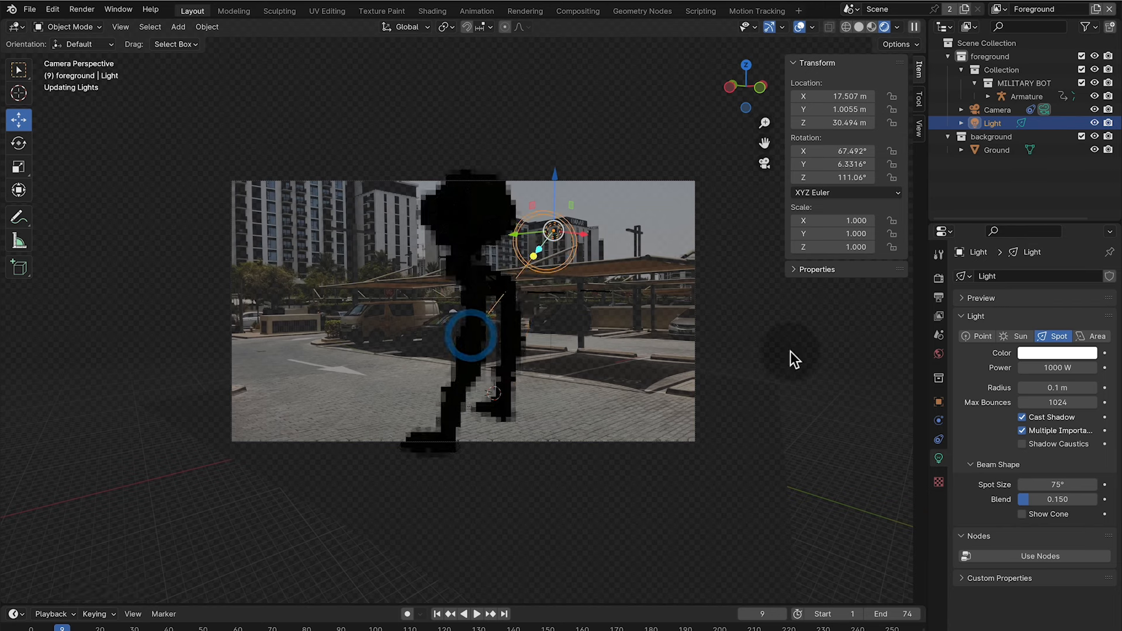
# - Set the spot light's power to 10000 W and move Ground from the background collection into the foreground collection
pyautogui.click(1059, 367)
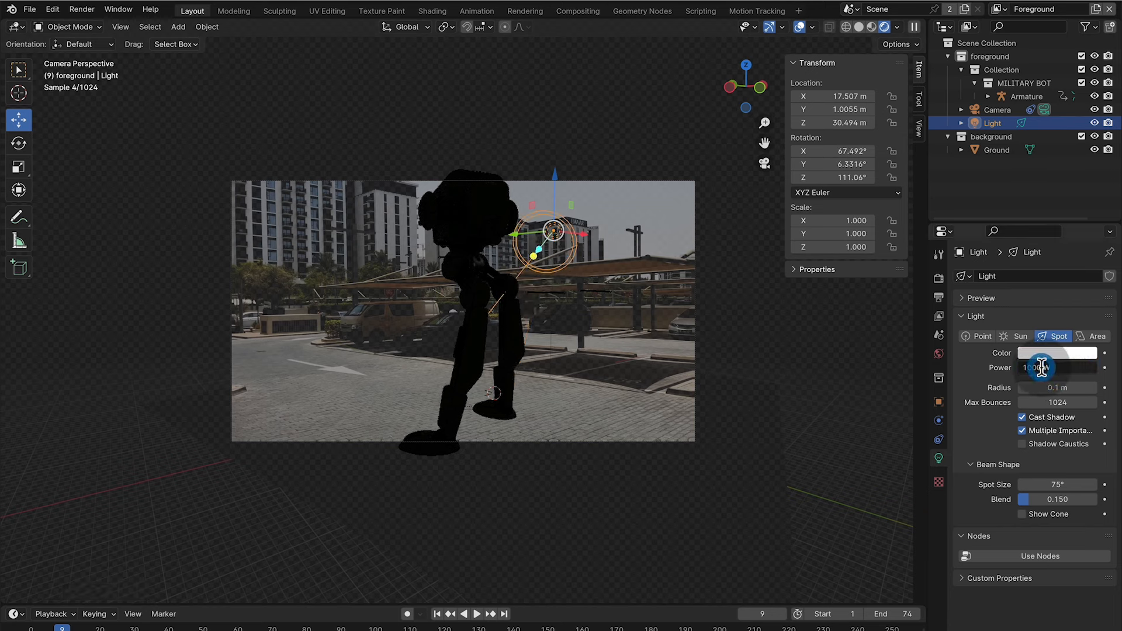
pyautogui.click(1043, 368)
pyautogui.press('Return')
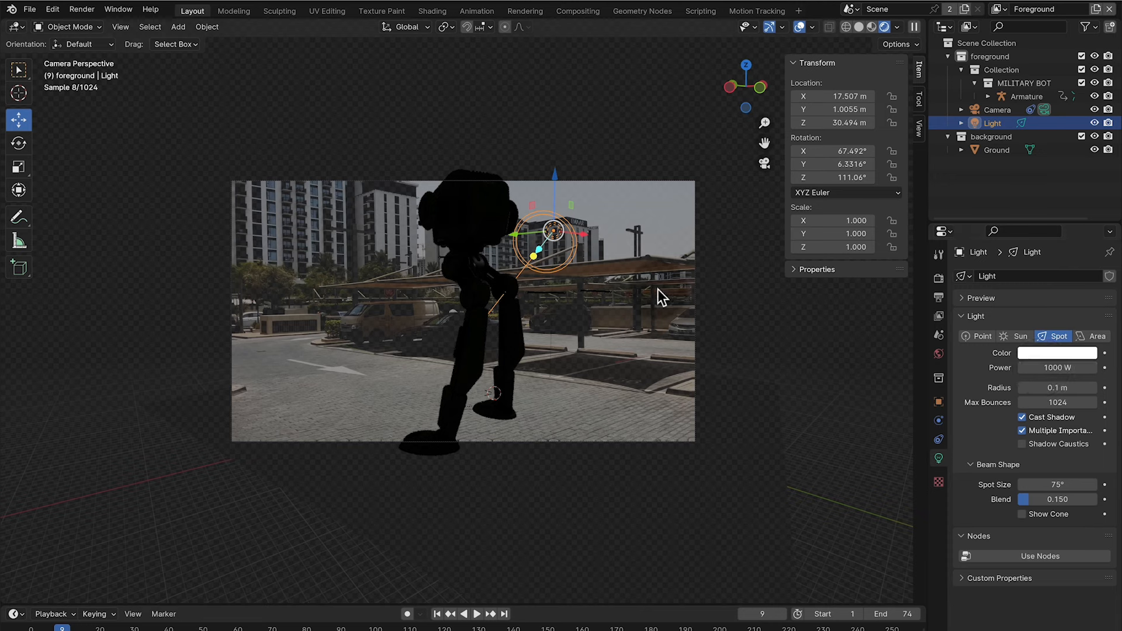
pyautogui.click(1053, 367)
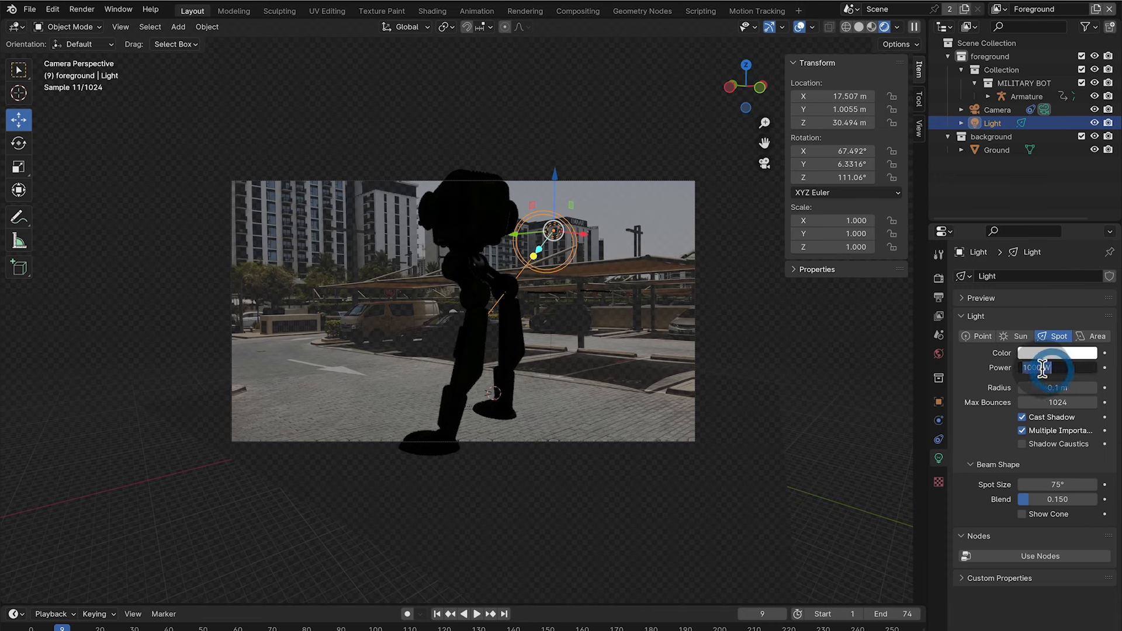
pyautogui.click(1042, 367)
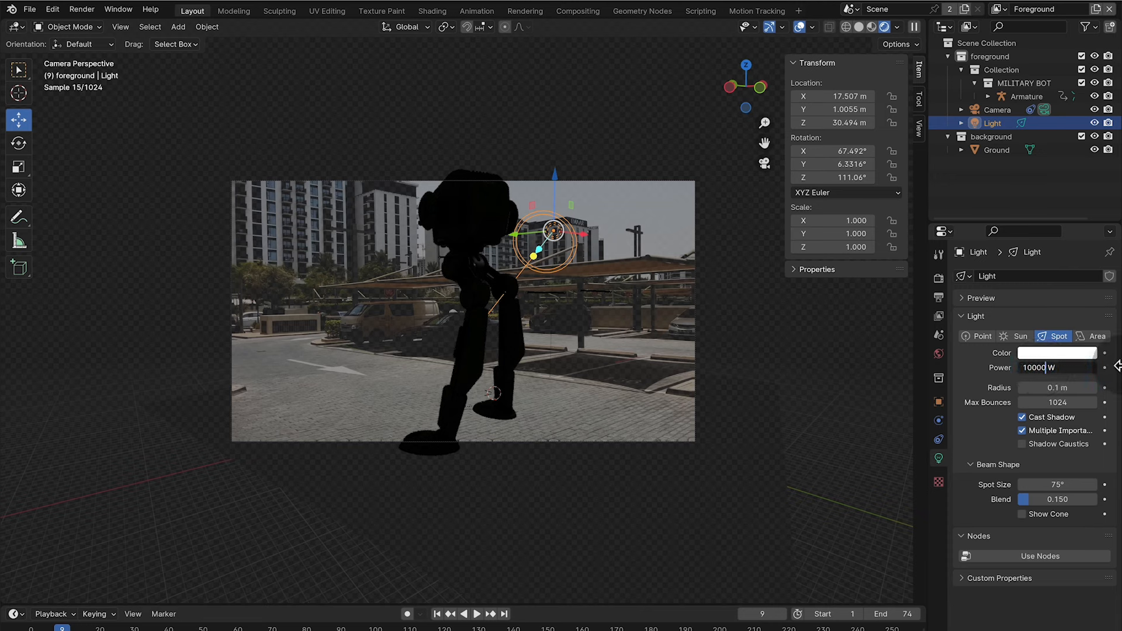
pyautogui.write('0')
pyautogui.press('Return')
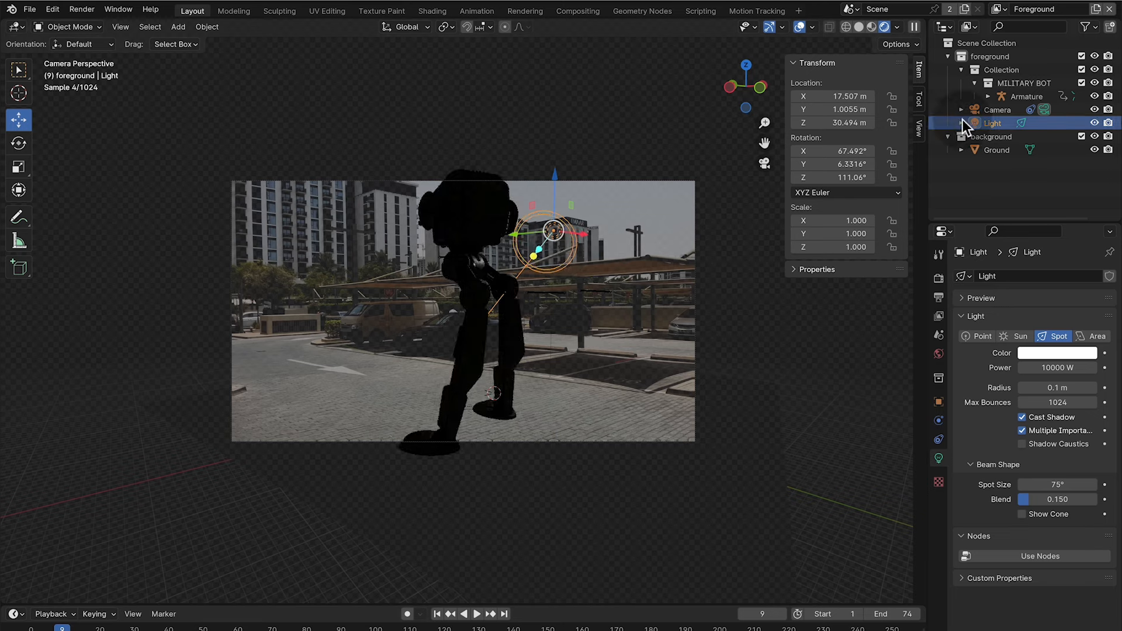
pyautogui.moveTo(980, 147); pyautogui.dragTo(981, 125)
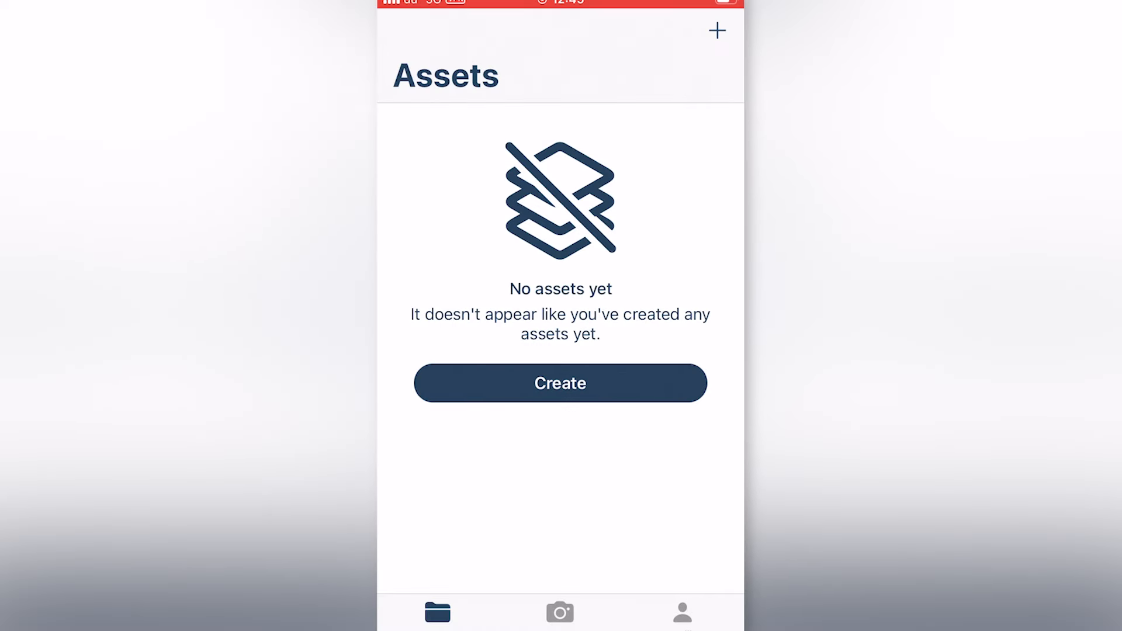
# - In the HDReye phone app, open a new capture and name it "Parling Lot"
pyautogui.click(560, 612)
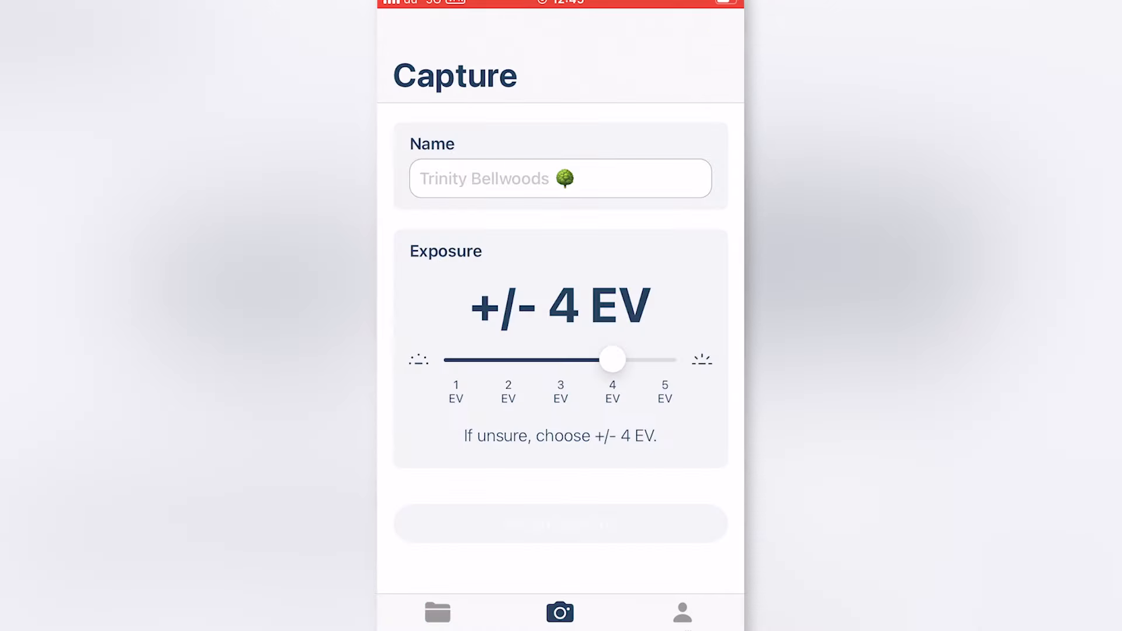
pyautogui.click(421, 179)
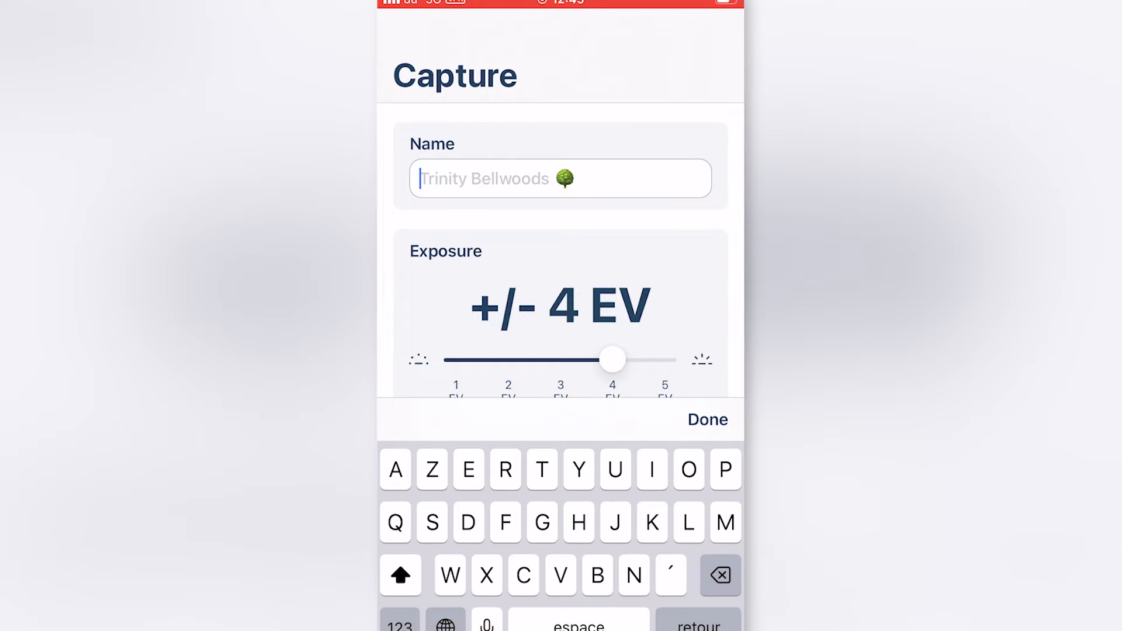
pyautogui.write('Parling Lot')
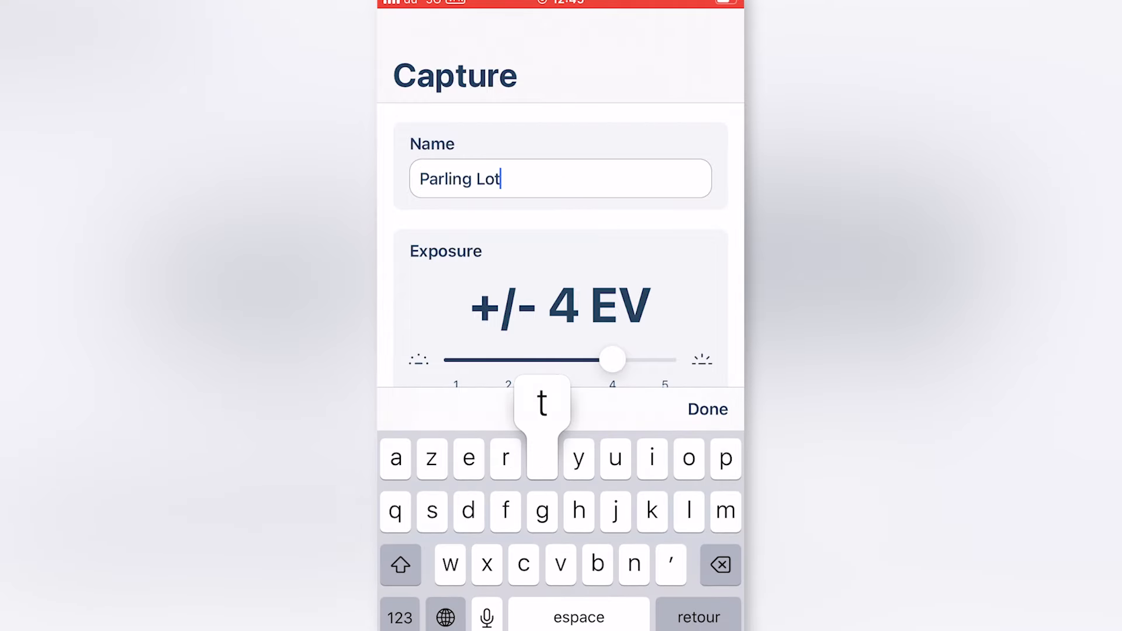
pyautogui.scroll(-3, 561, 263)
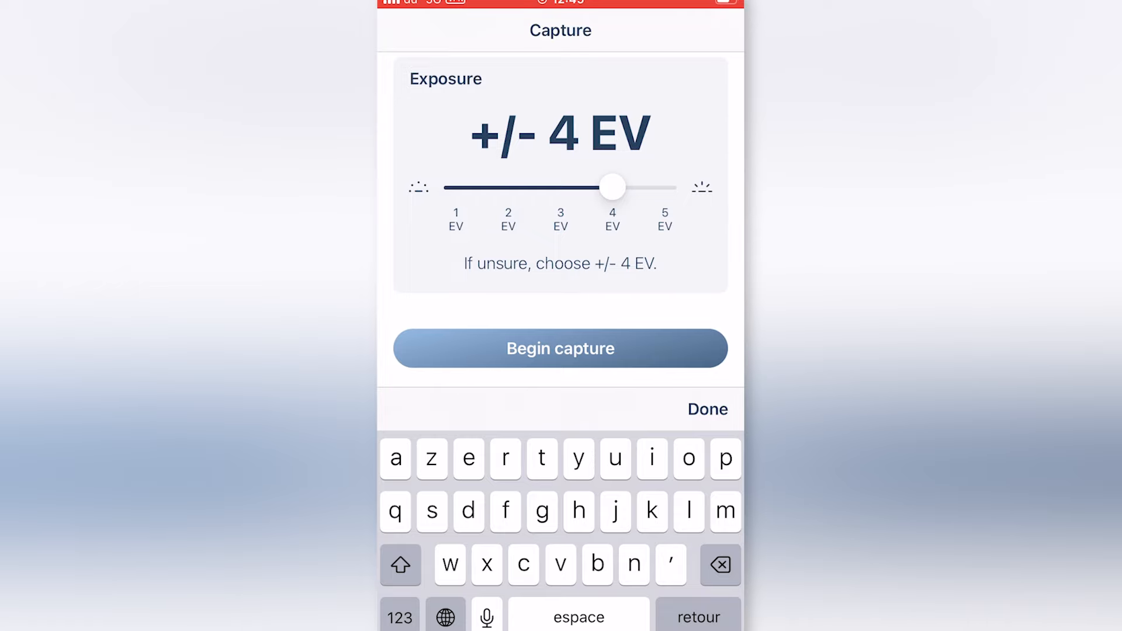
# - Begin the capture at +/- 4 EV, allow camera access and acknowledge the phone-holding instructions
pyautogui.click(561, 349)
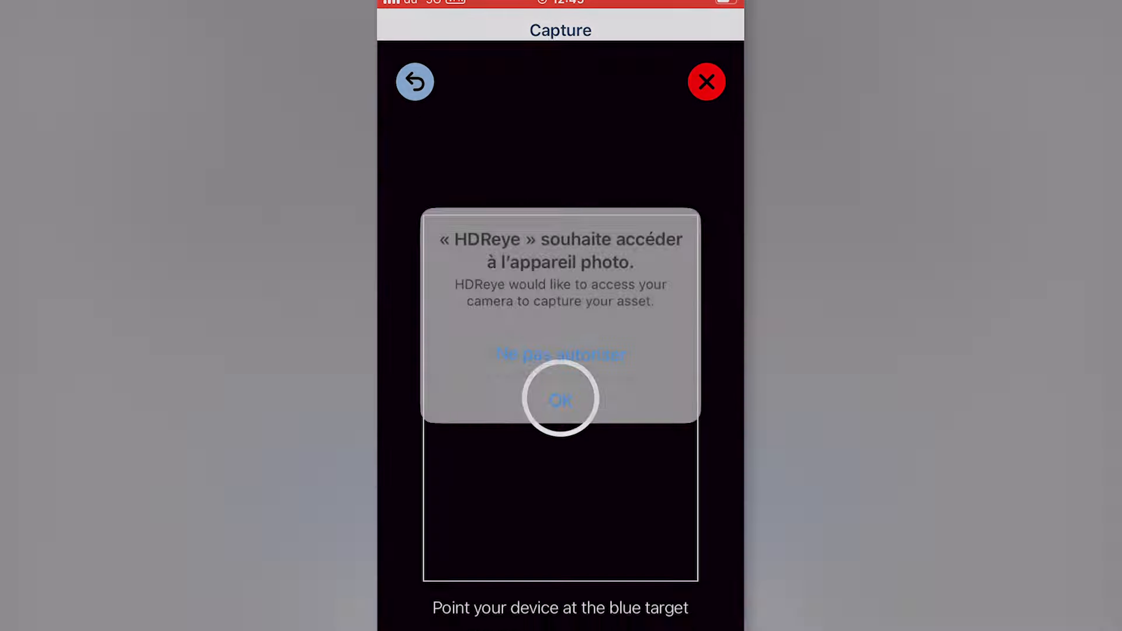
pyautogui.click(560, 396)
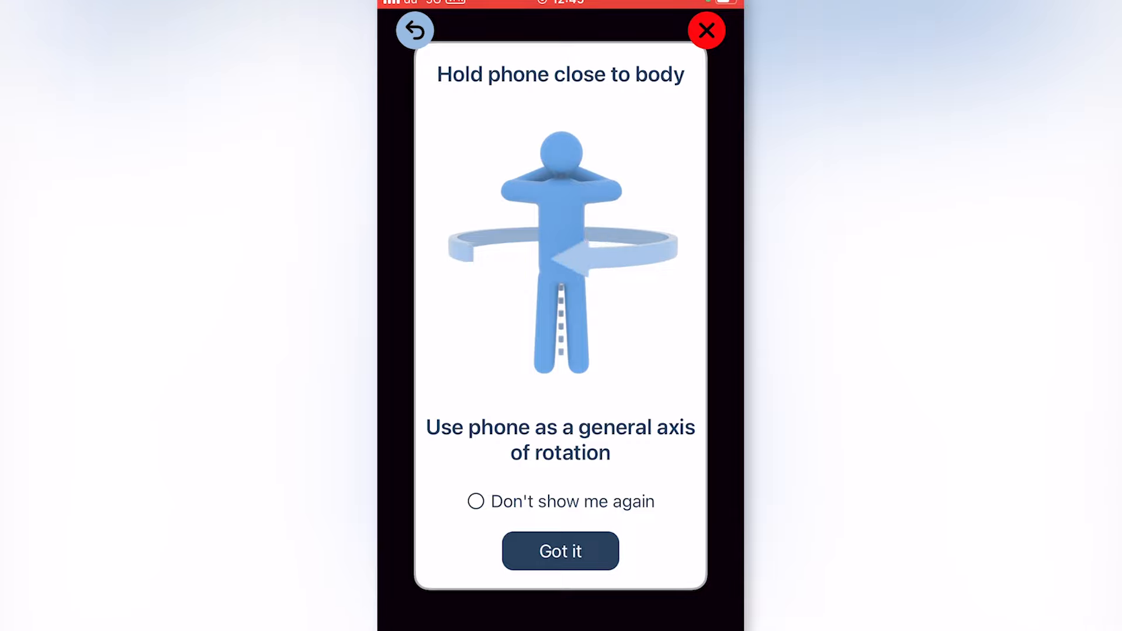
pyautogui.click(560, 551)
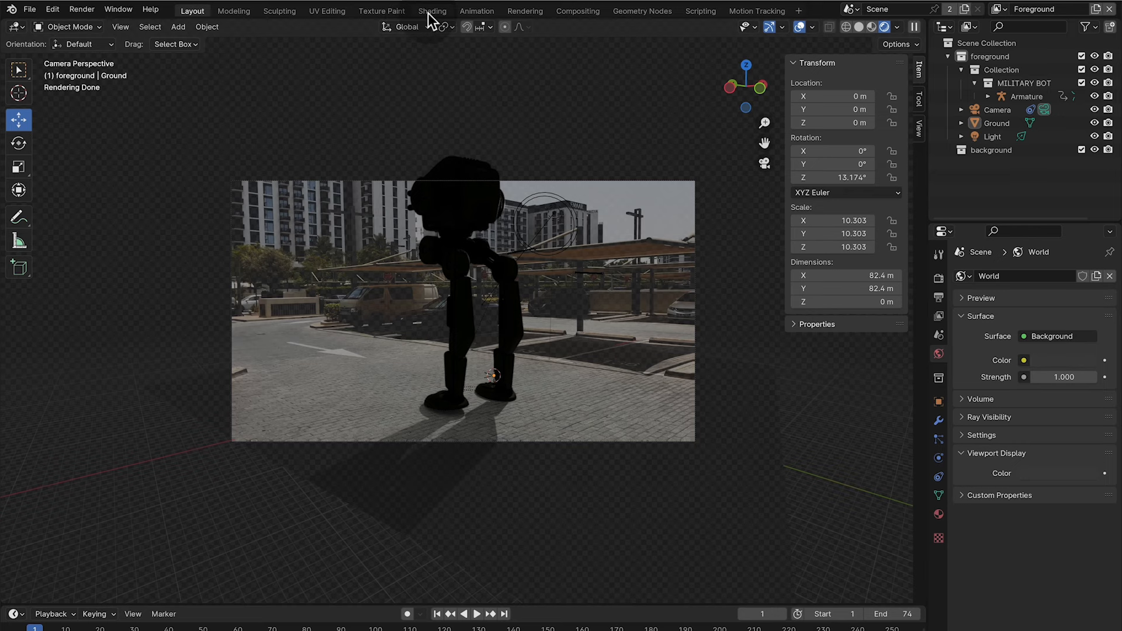
# - Switch to the Shading workspace and display the World shader nodes
pyautogui.click(429, 11)
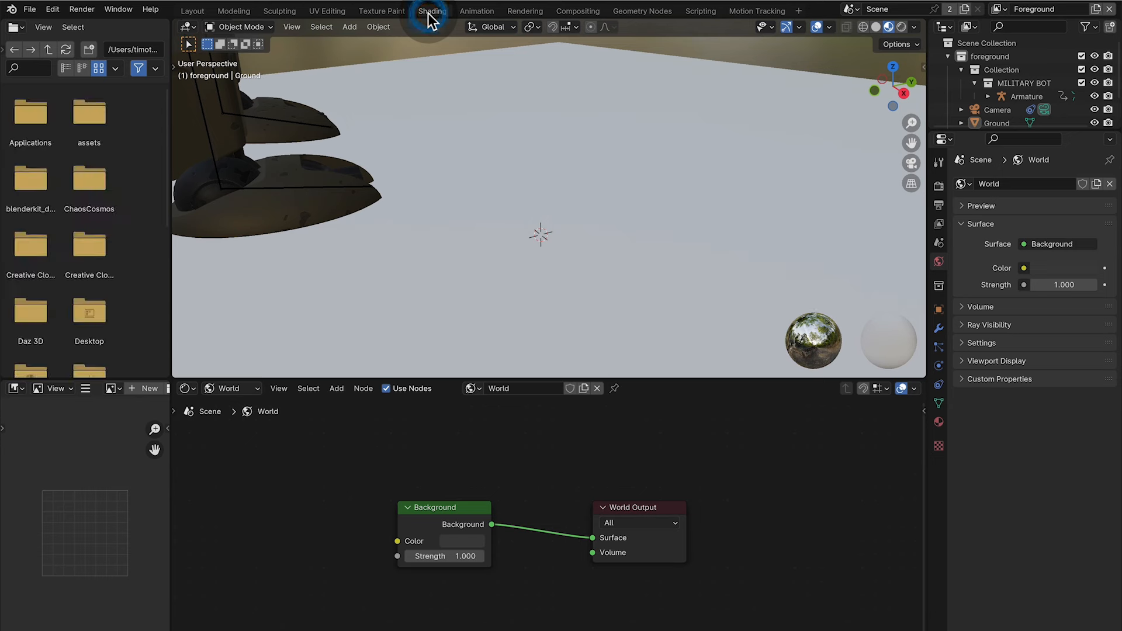
pyautogui.click(258, 388)
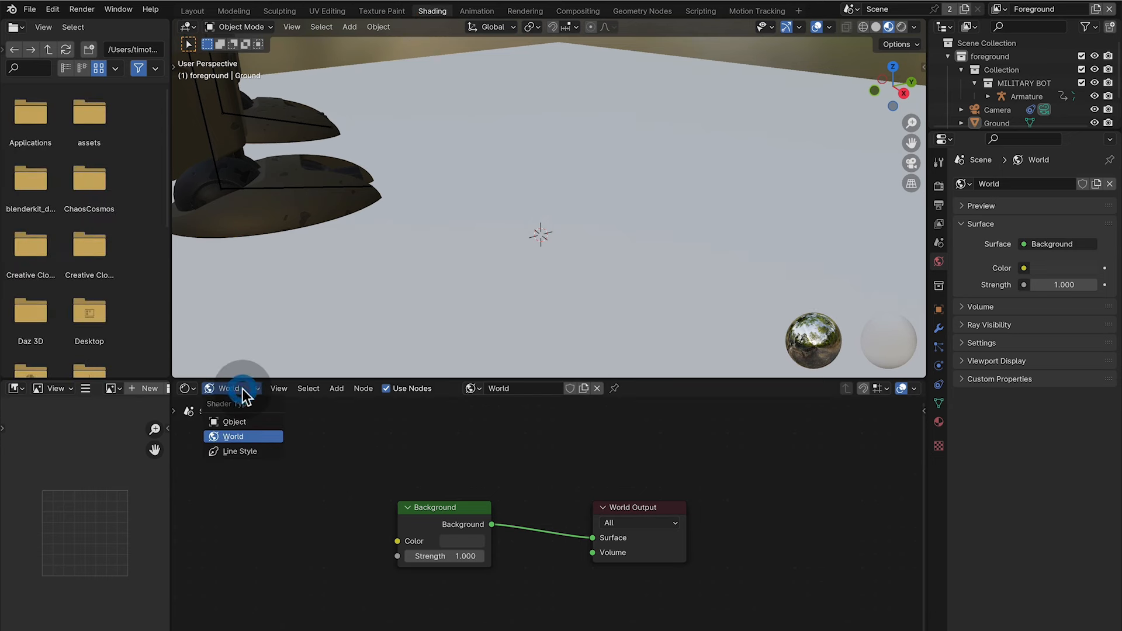
pyautogui.click(237, 419)
pyautogui.click(240, 388)
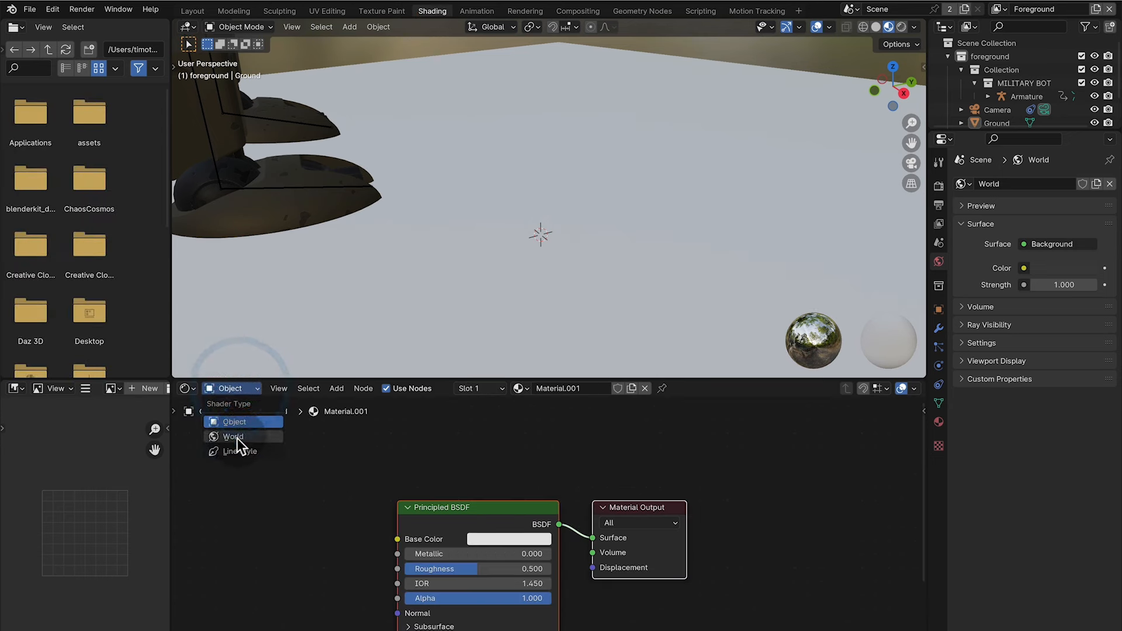
pyautogui.click(238, 437)
pyautogui.scroll(-3, 524, 493)
pyautogui.scroll(-3, 524, 493)
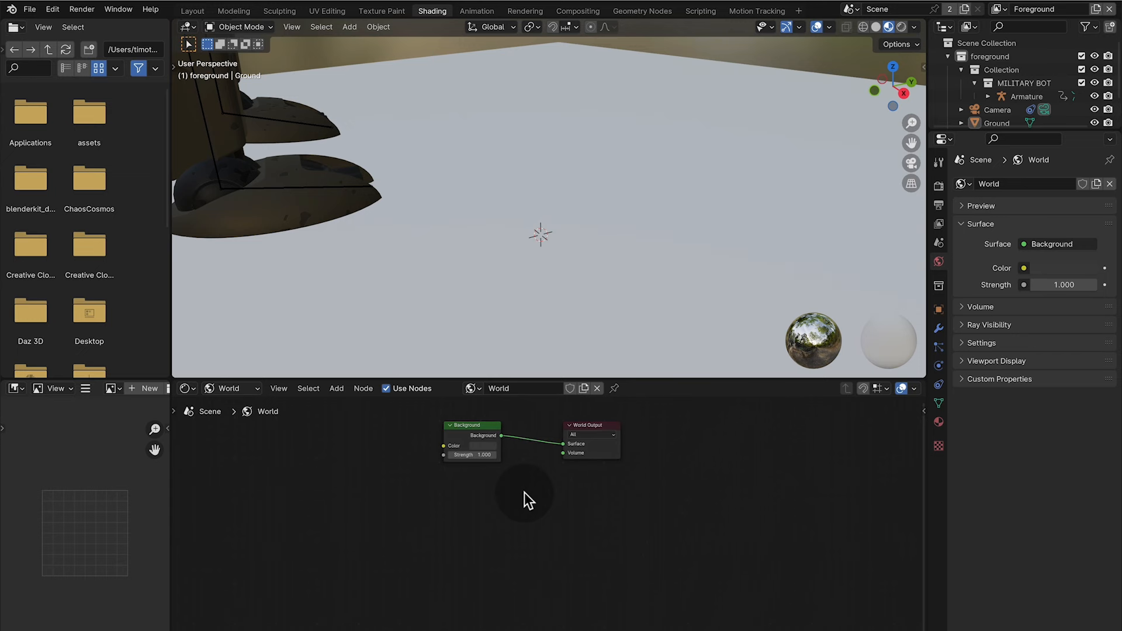
# - Add an Environment Texture node before the Background node in the World shader
pyautogui.click(335, 391)
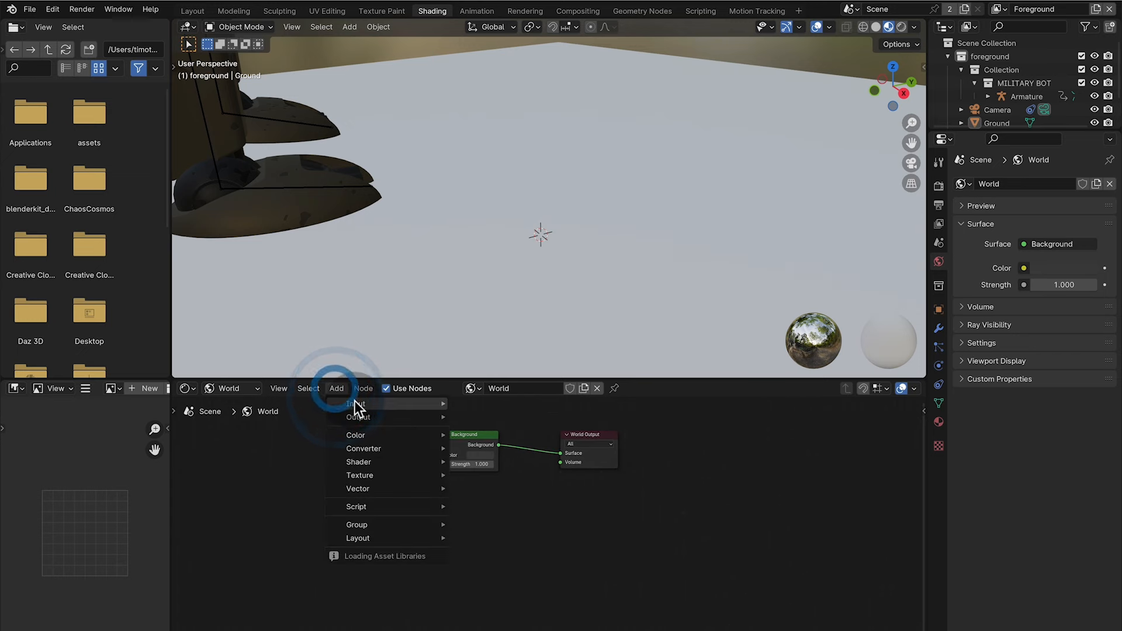
pyautogui.moveTo(355, 401)
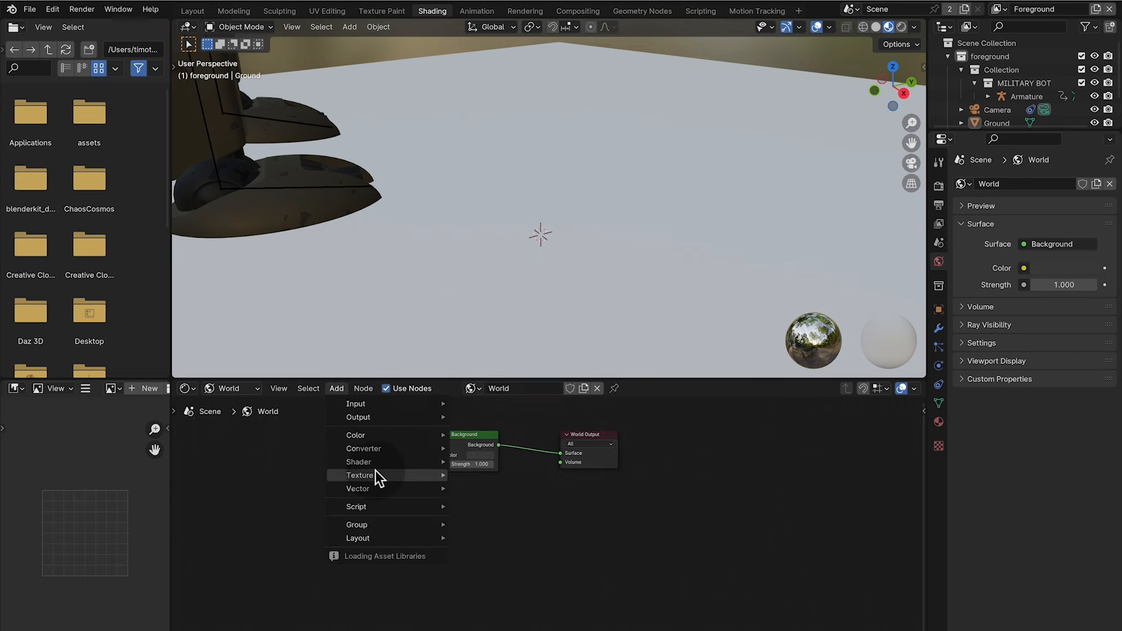
pyautogui.moveTo(377, 471)
pyautogui.click(508, 329)
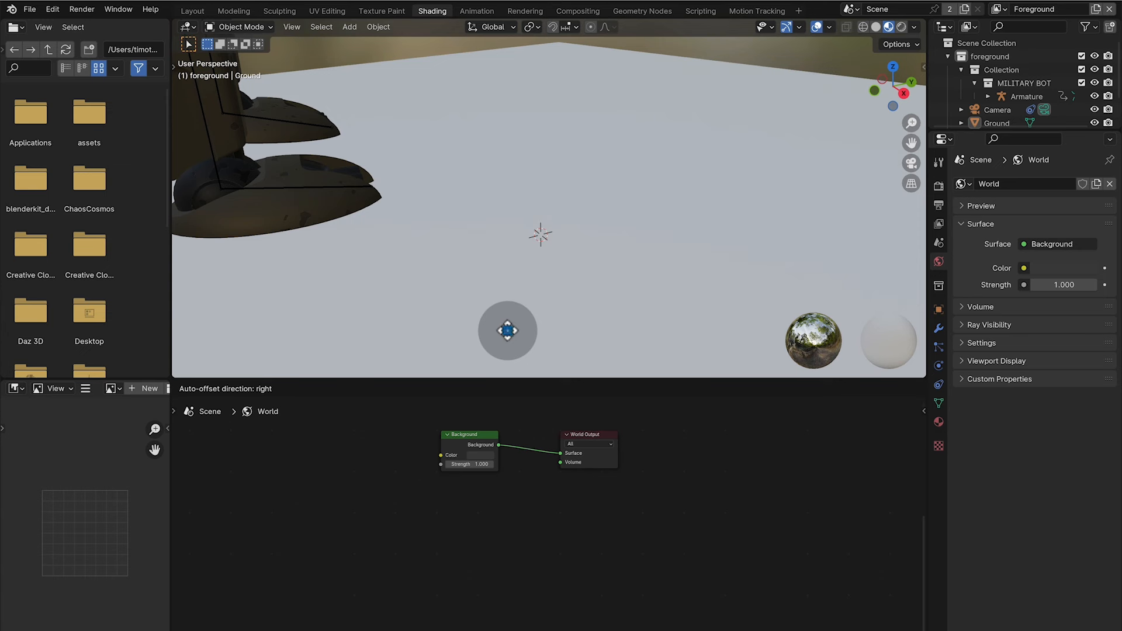
pyautogui.click(312, 438)
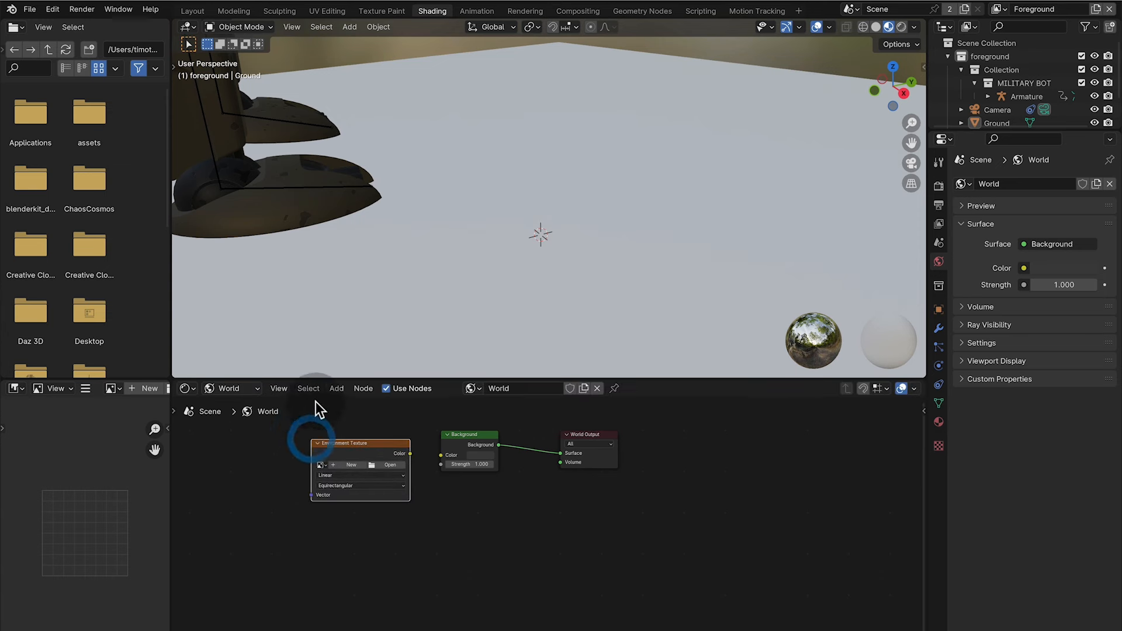
# - Add a Texture Coordinate node before the Environment Texture node
pyautogui.click(338, 388)
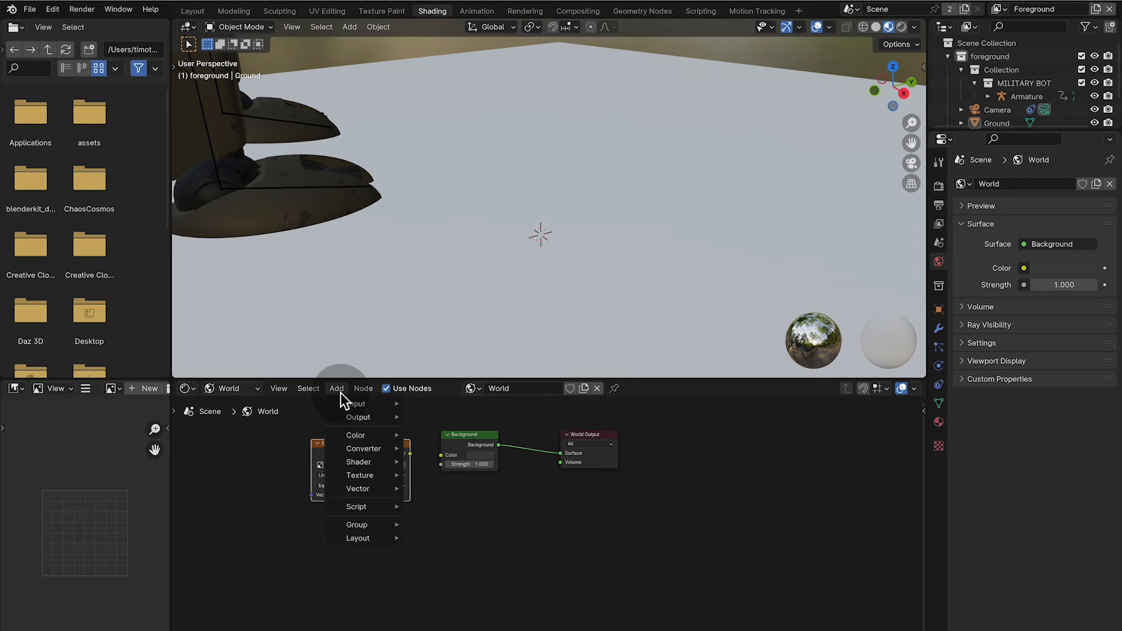
pyautogui.moveTo(349, 403)
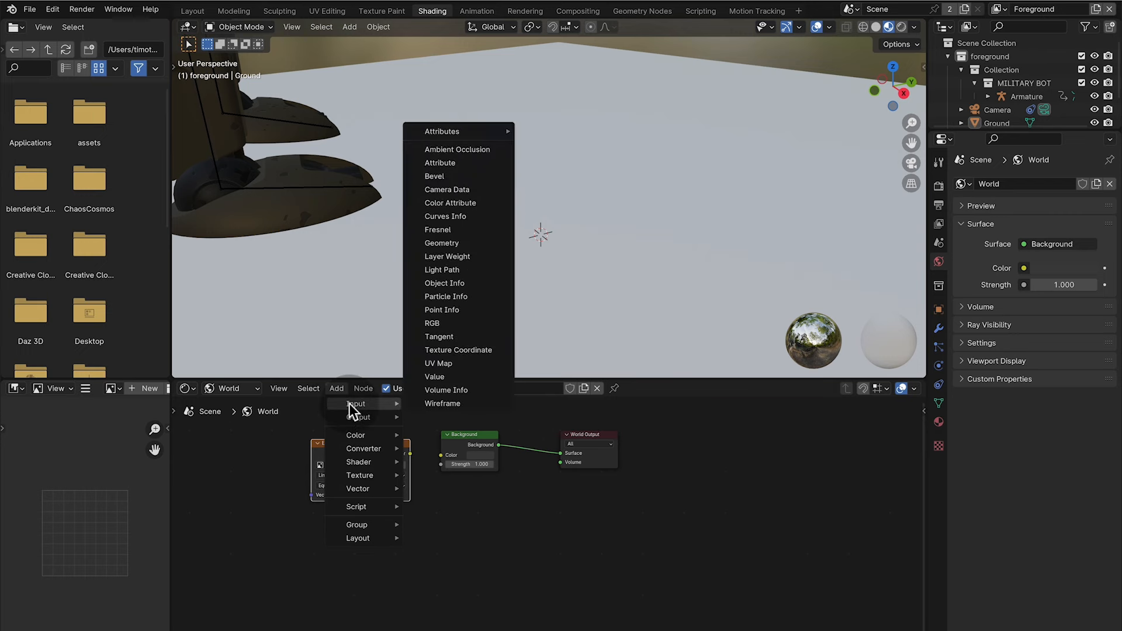
pyautogui.moveTo(353, 487)
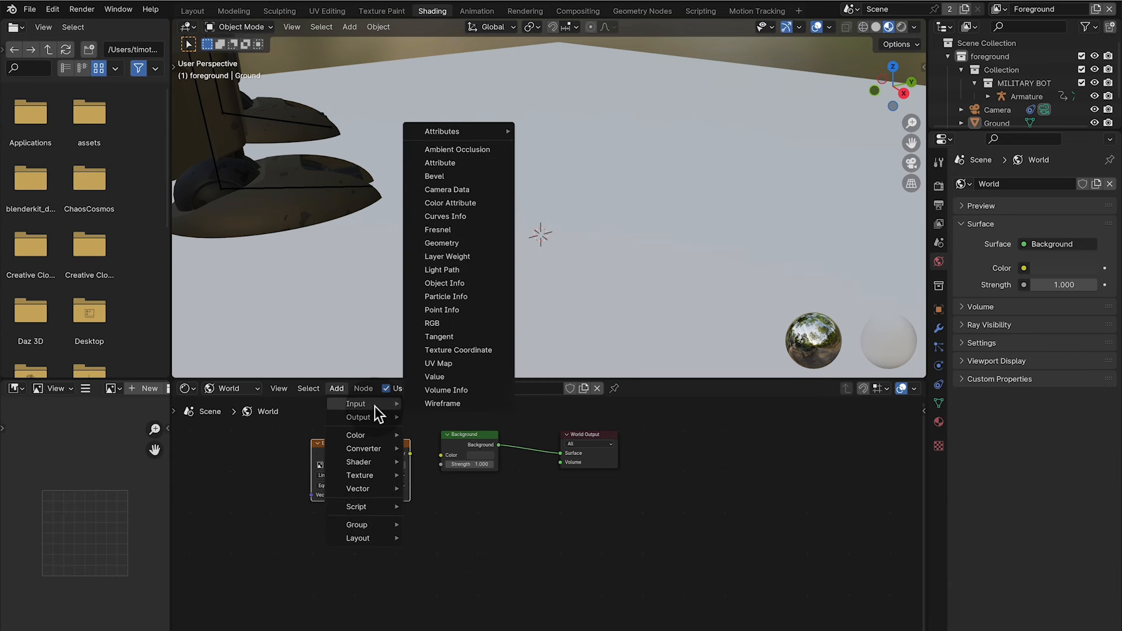
pyautogui.click(450, 350)
pyautogui.click(223, 444)
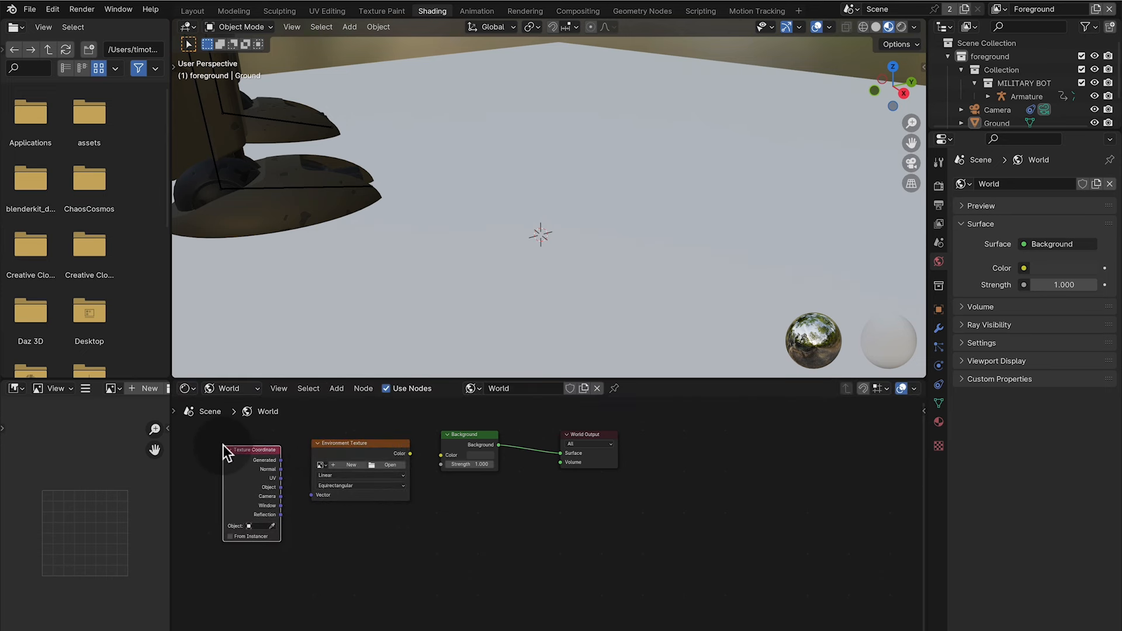
# - Add a Mapping node and arrange it between the Texture Coordinate and Environment Texture nodes
pyautogui.hscroll(-3, 315, 472)
pyautogui.click(338, 389)
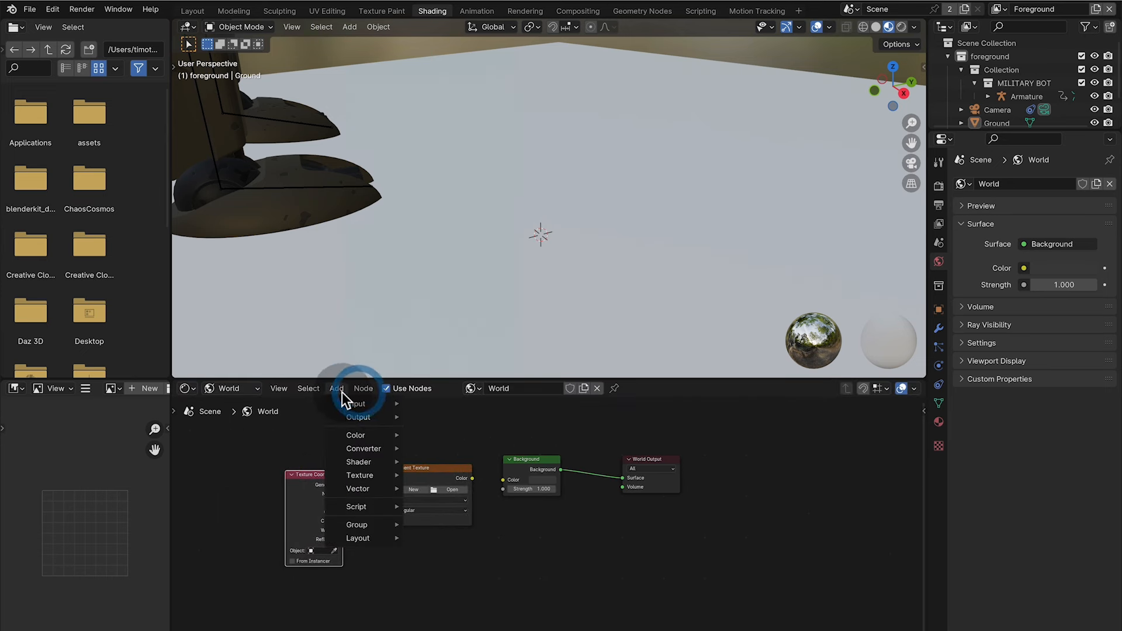
pyautogui.moveTo(353, 446)
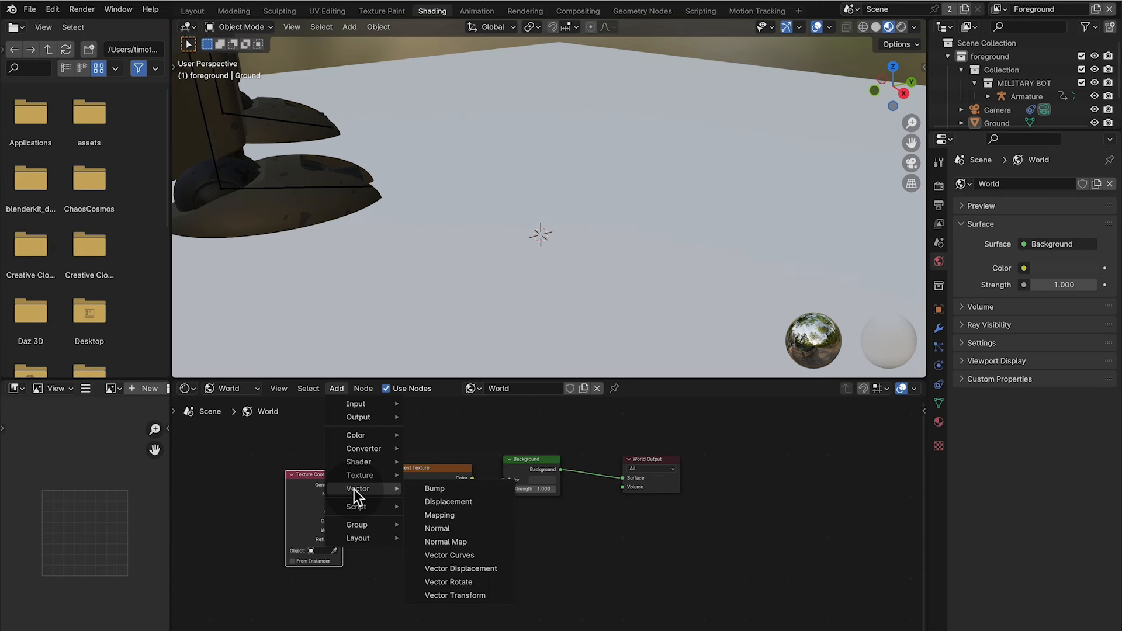
pyautogui.click(468, 515)
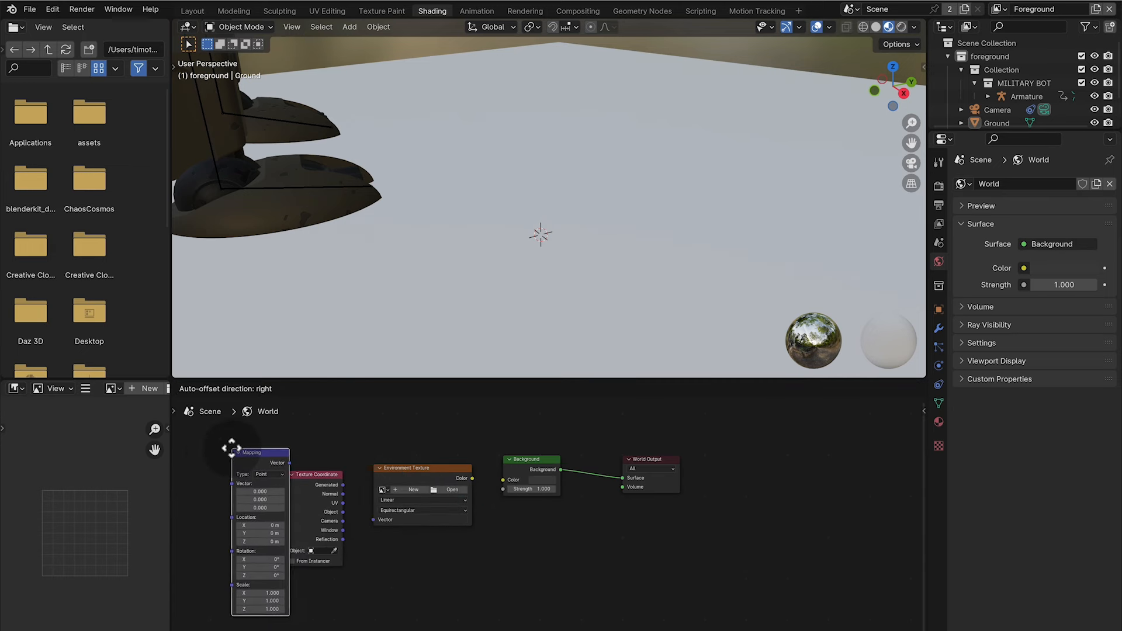
pyautogui.click(214, 455)
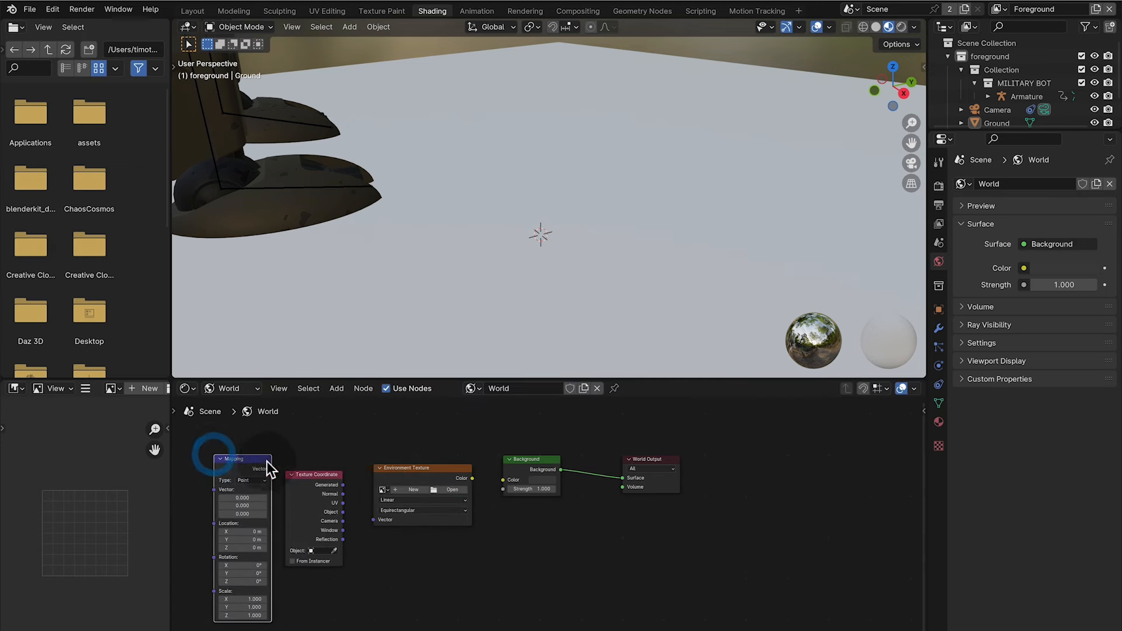
pyautogui.moveTo(307, 475); pyautogui.dragTo(293, 430)
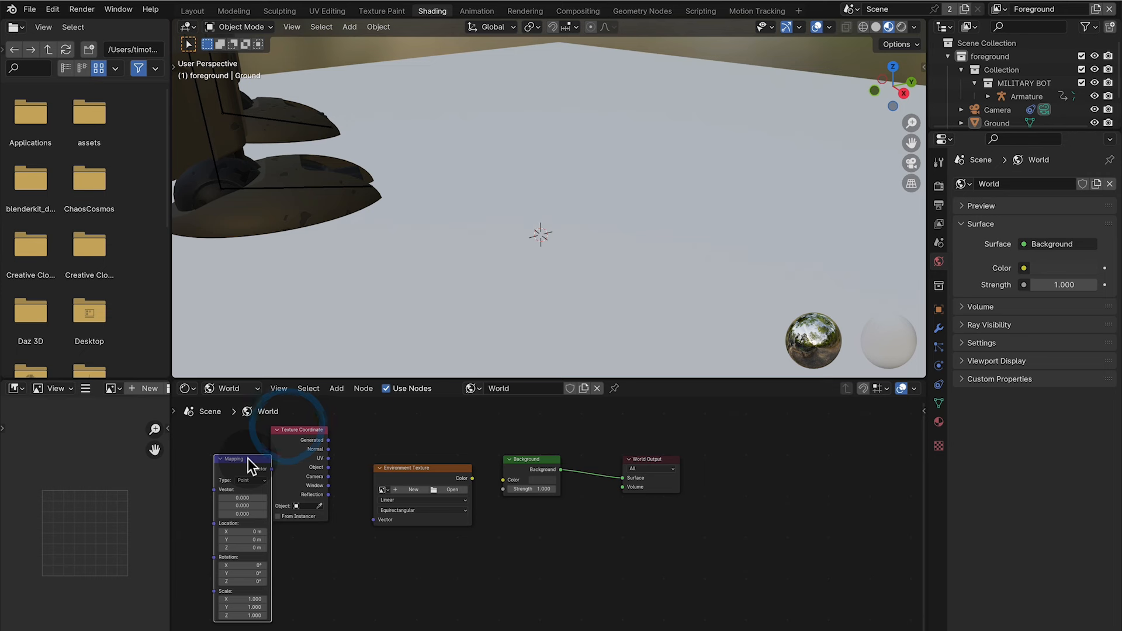
pyautogui.moveTo(250, 466); pyautogui.dragTo(351, 501)
pyautogui.moveTo(297, 425); pyautogui.dragTo(219, 469)
pyautogui.moveTo(332, 500); pyautogui.dragTo(303, 444)
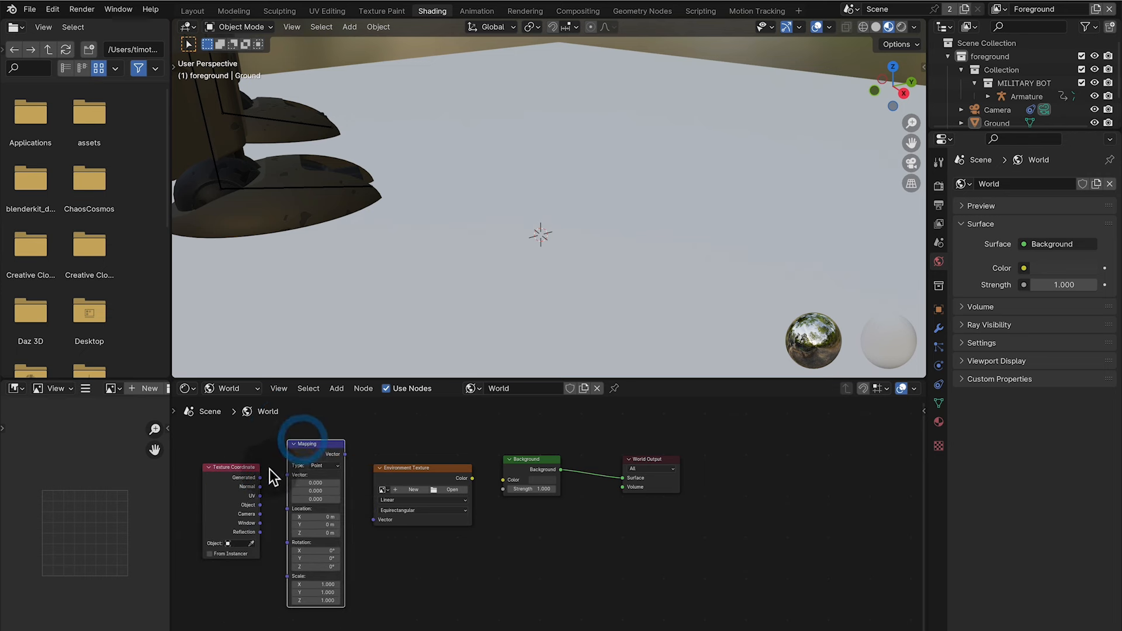
# - Connect Texture Coordinate's Generated output to Mapping's Vector, Mapping to the Environment Texture's Vector, and the texture's Color to the Background Color
pyautogui.moveTo(260, 477); pyautogui.dragTo(287, 474)
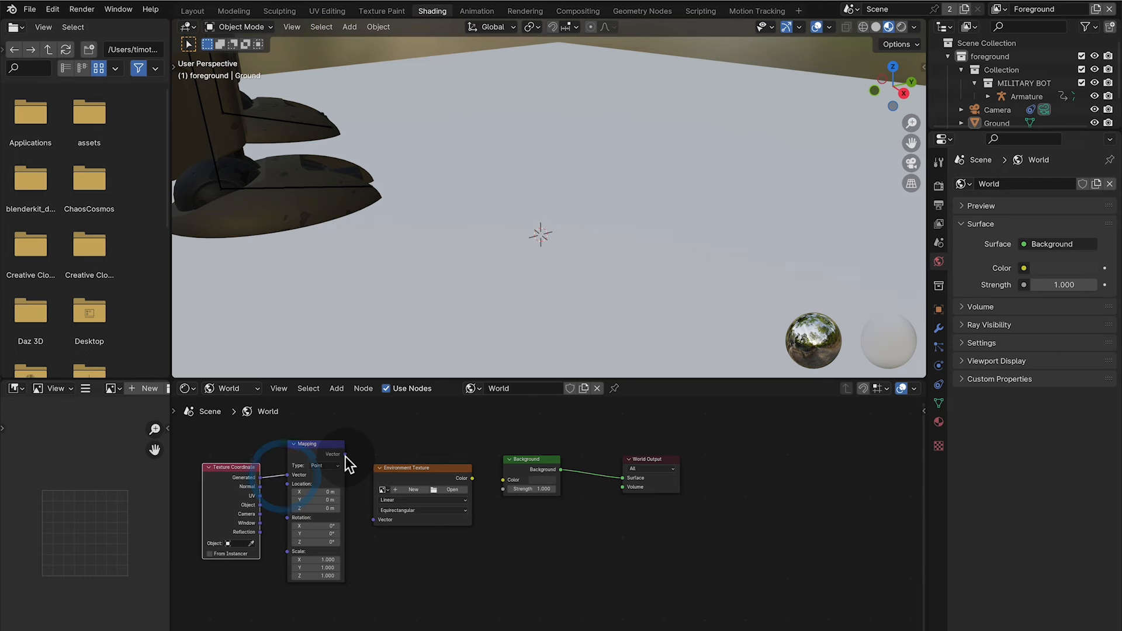
pyautogui.moveTo(345, 455); pyautogui.dragTo(361, 479)
pyautogui.moveTo(369, 518); pyautogui.dragTo(370, 521)
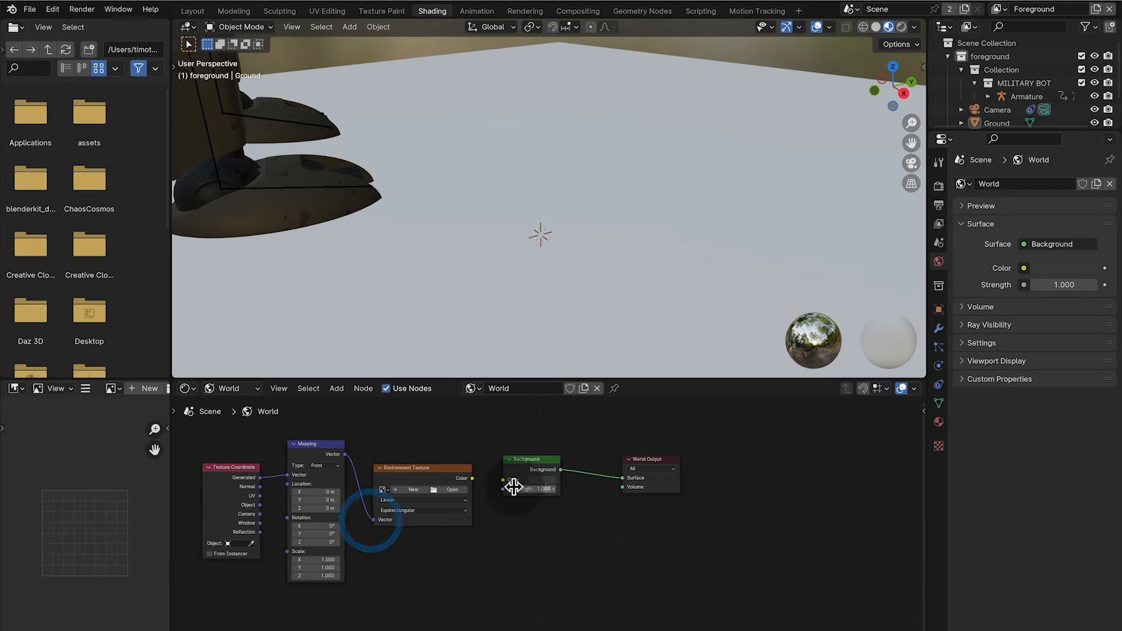
pyautogui.moveTo(473, 479); pyautogui.dragTo(503, 482)
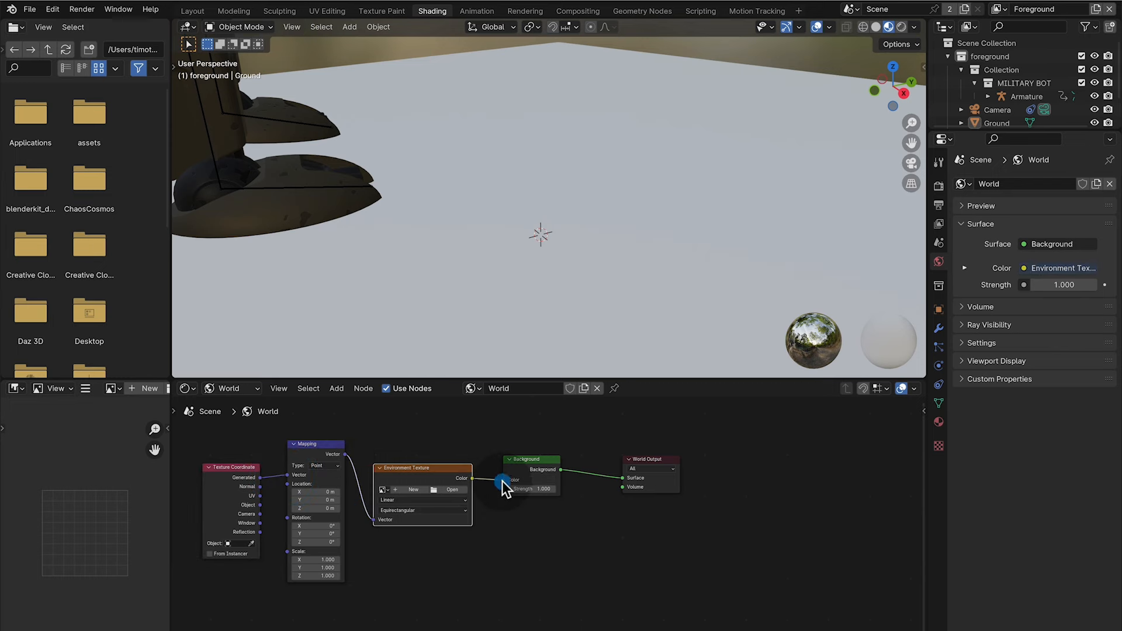
# - Load ee44abff-e57d-4d33-a3f4-fc91ec7d38cc.exr from the Desktop into the Environment Texture node
pyautogui.click(439, 490)
pyautogui.click(264, 223)
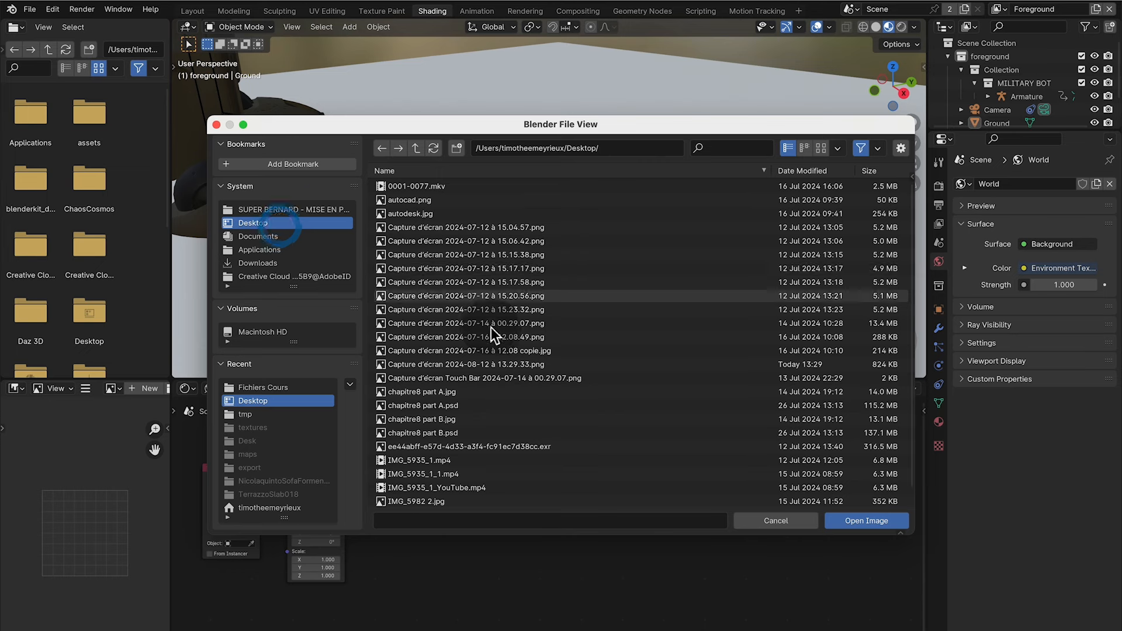
pyautogui.click(448, 445)
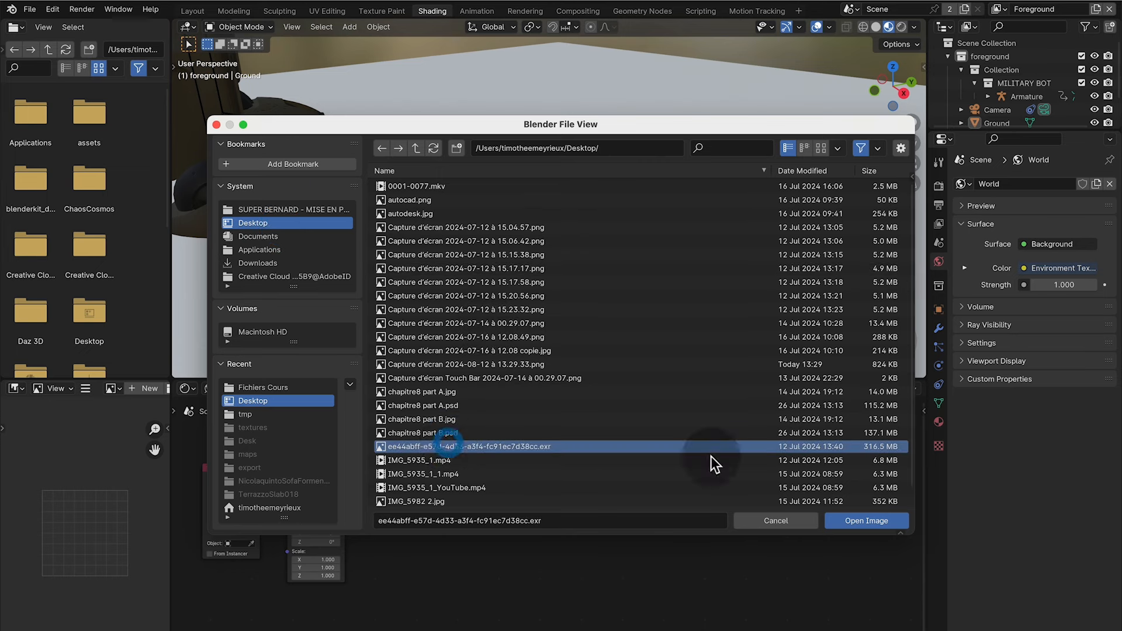
pyautogui.click(871, 519)
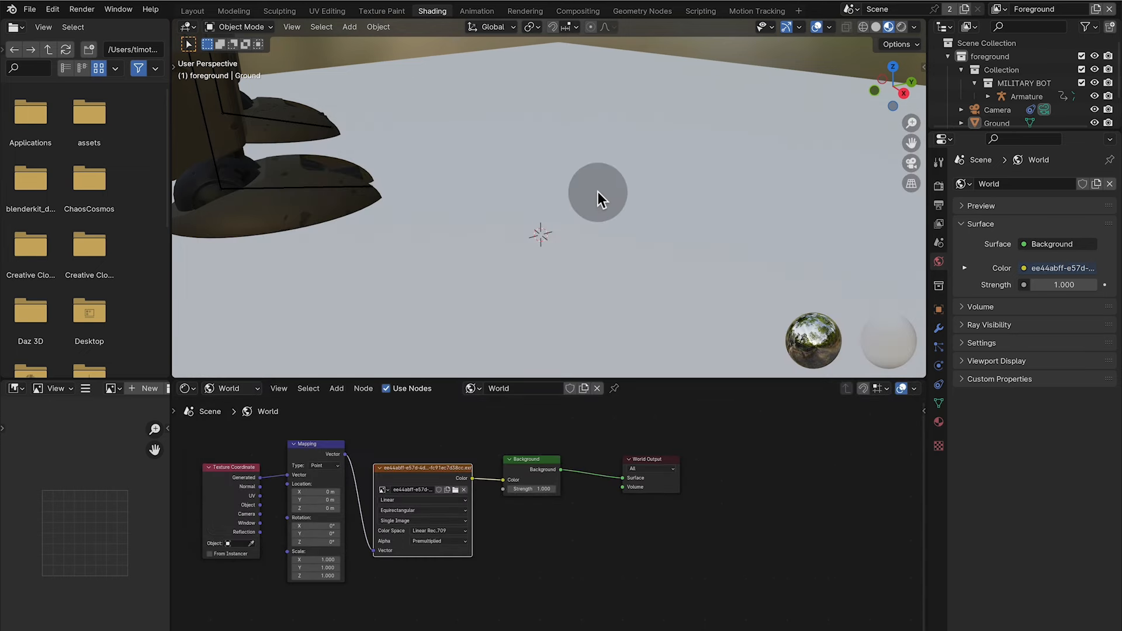
# - Enable Scene World in the viewport shading settings to preview the HDR environment around the robot
pyautogui.scroll(-5, 598, 192)
pyautogui.scroll(-10, 598, 192)
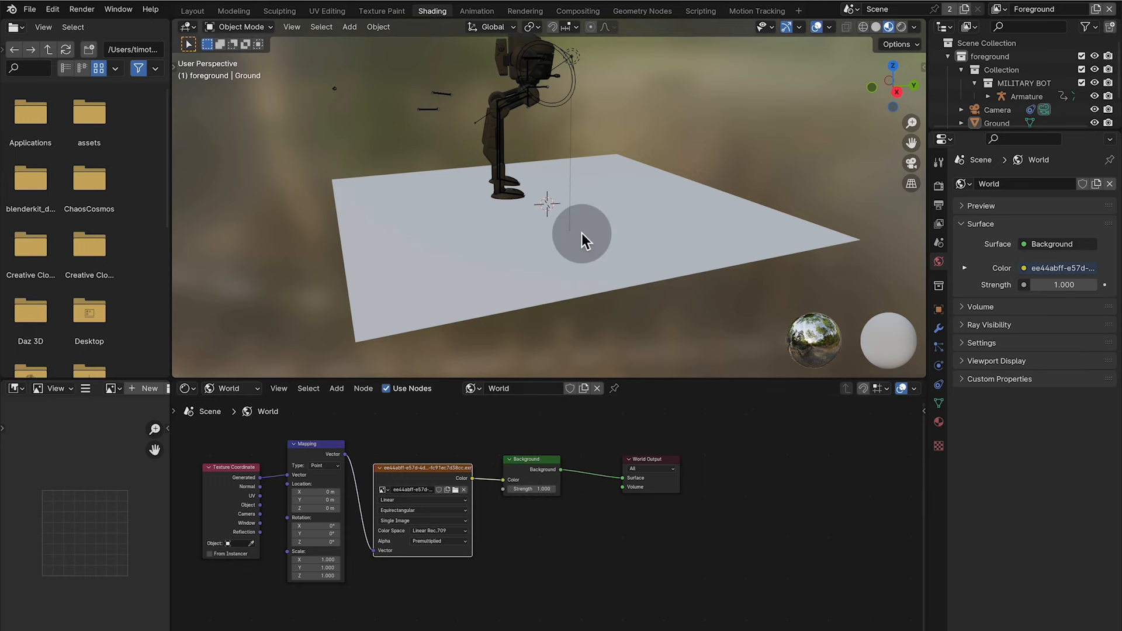
pyautogui.moveTo(581, 234)
pyautogui.mouseDown(button='middle')
pyautogui.moveTo(520, 233)
pyautogui.moveTo(581, 237)
pyautogui.mouseUp(button='middle')
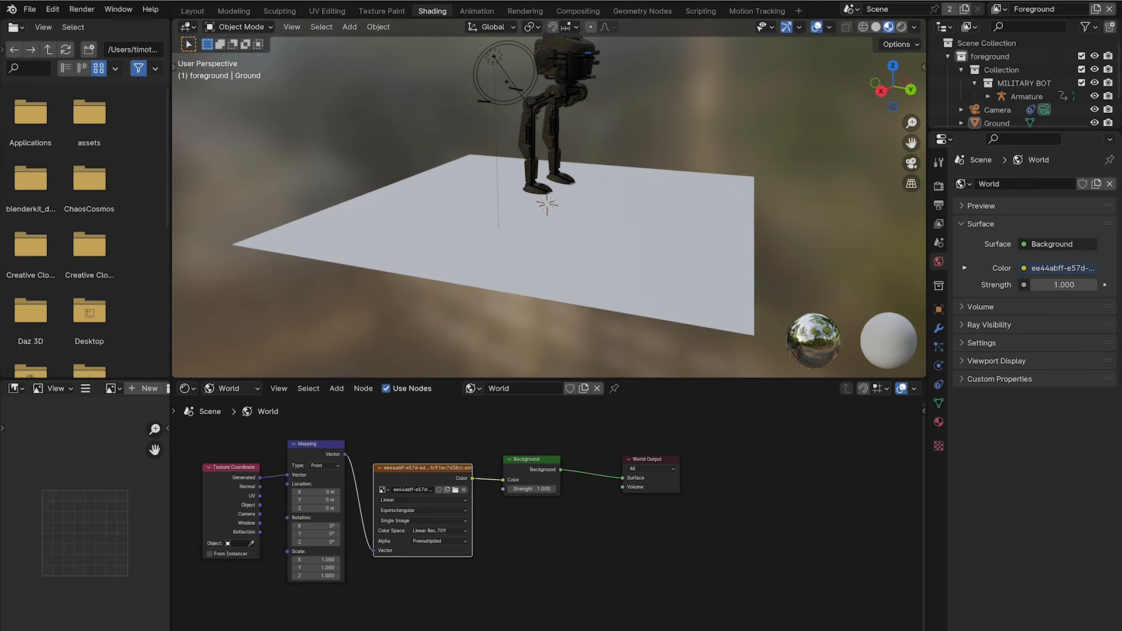
pyautogui.click(714, 4)
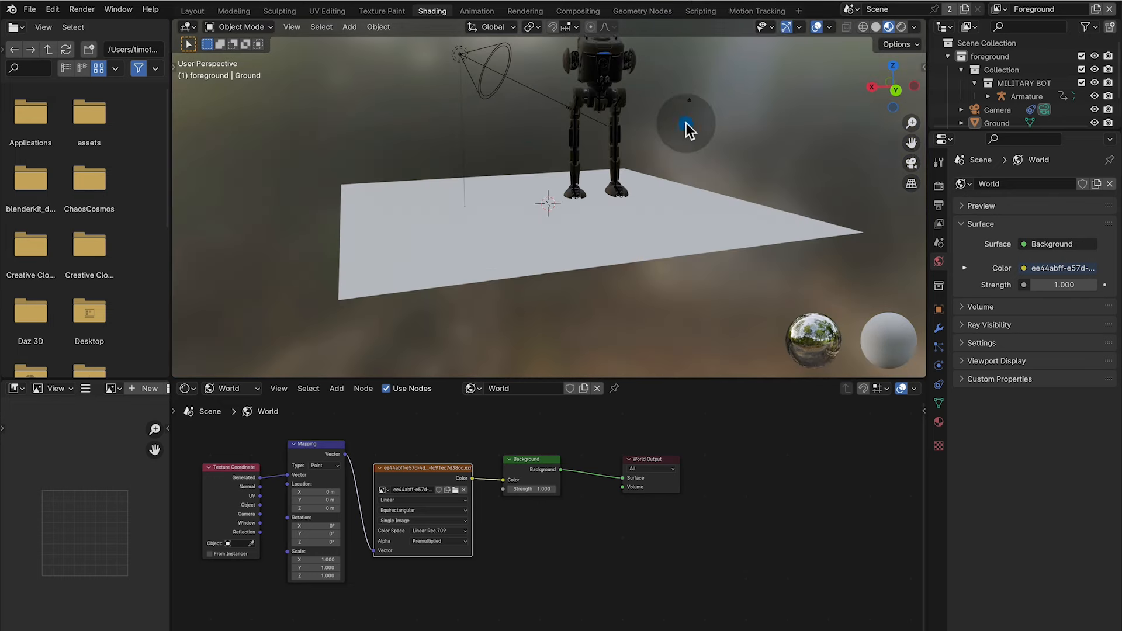
pyautogui.click(699, 118)
pyautogui.click(914, 27)
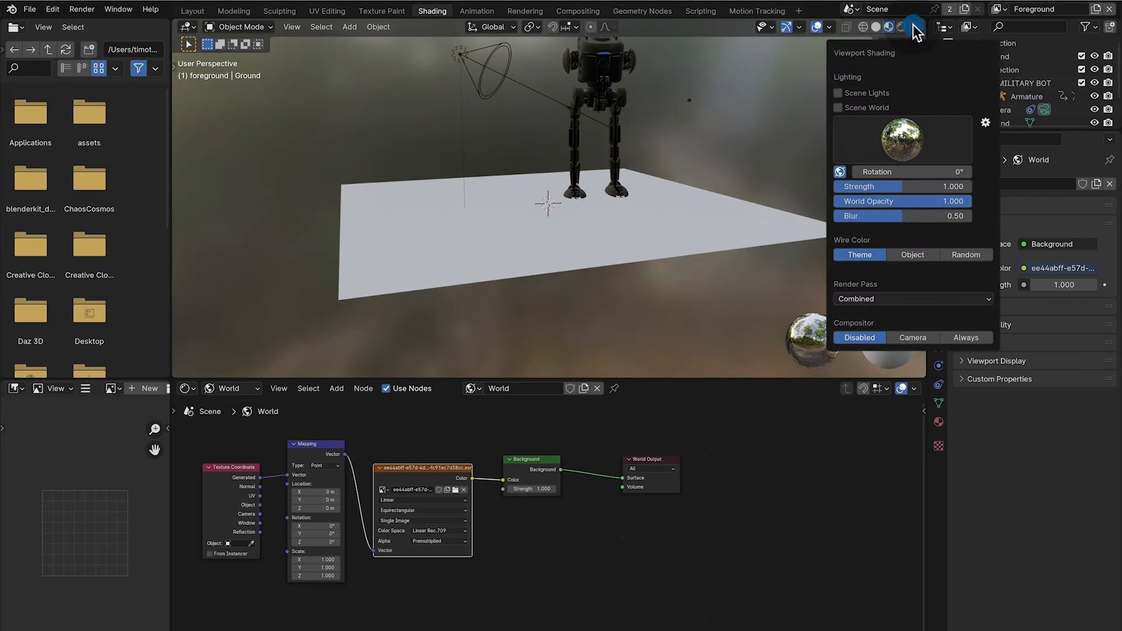
pyautogui.click(838, 108)
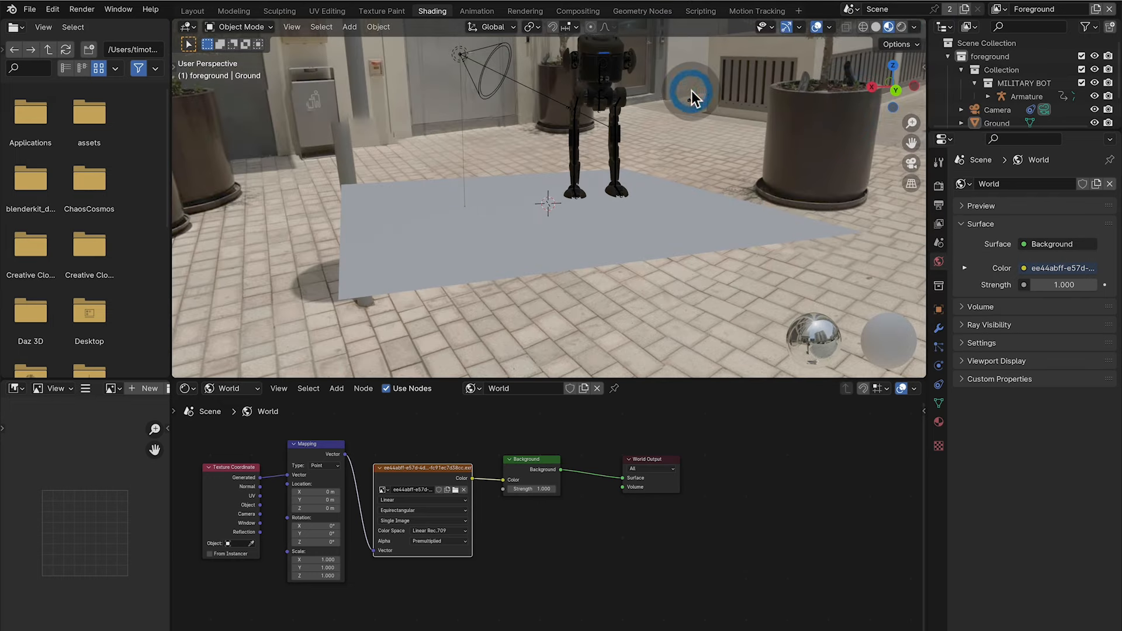
# - Delete the spot Light from the foreground collection
pyautogui.scroll(-3, 1005, 101)
pyautogui.click(992, 100)
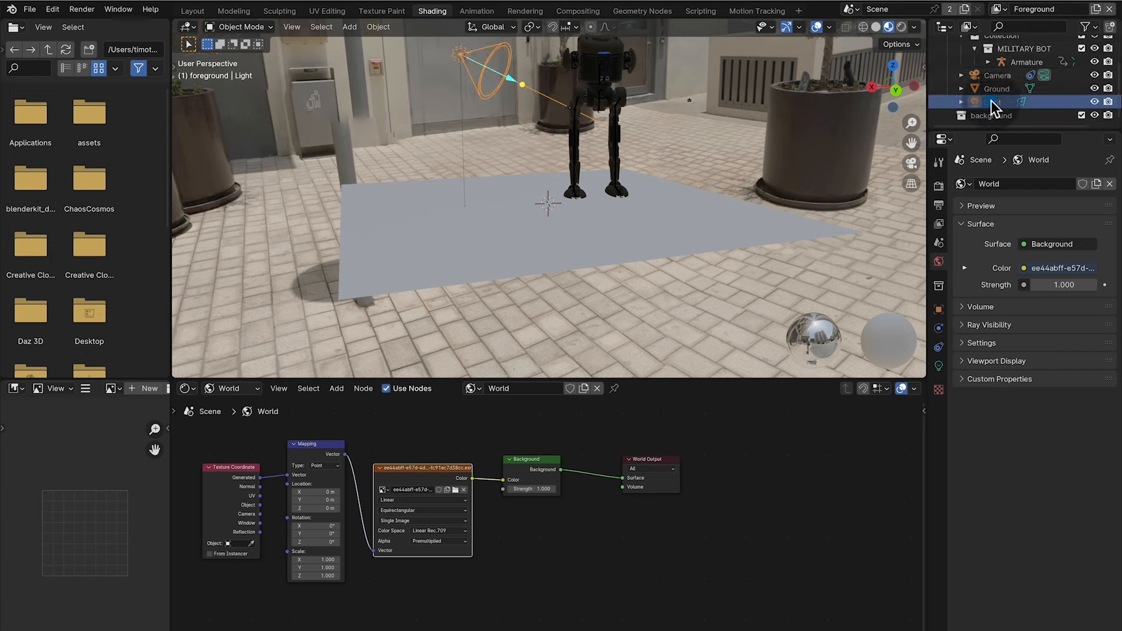
pyautogui.press('x')
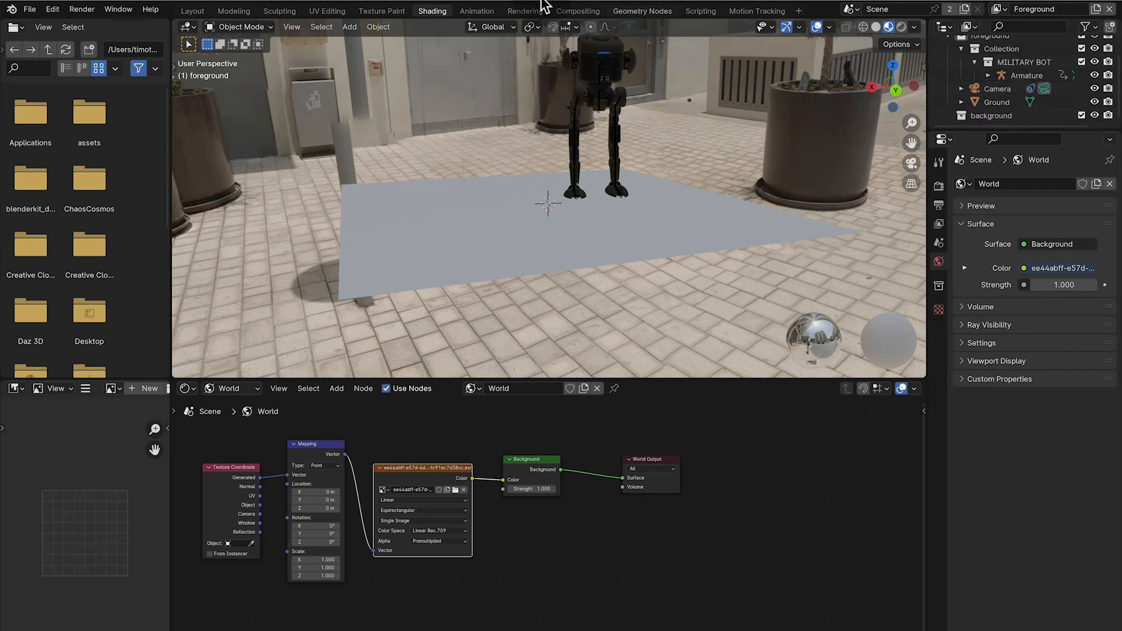
# - Select the robot's HEAD in the Layout workspace and display its object material nodes in the Shading workspace
pyautogui.click(191, 11)
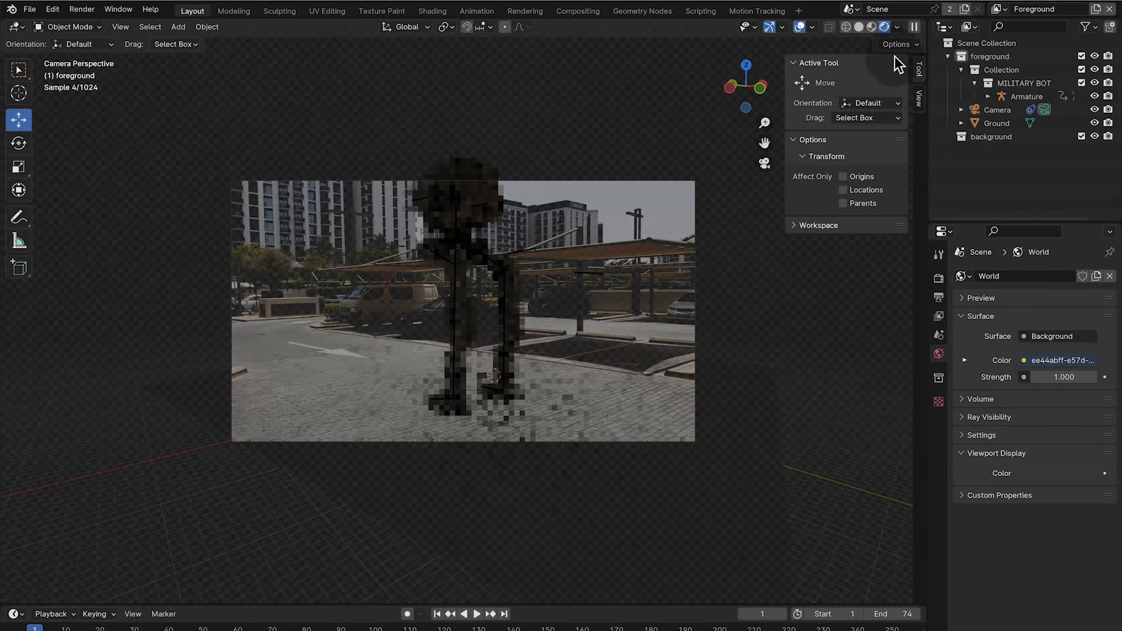
pyautogui.click(482, 183)
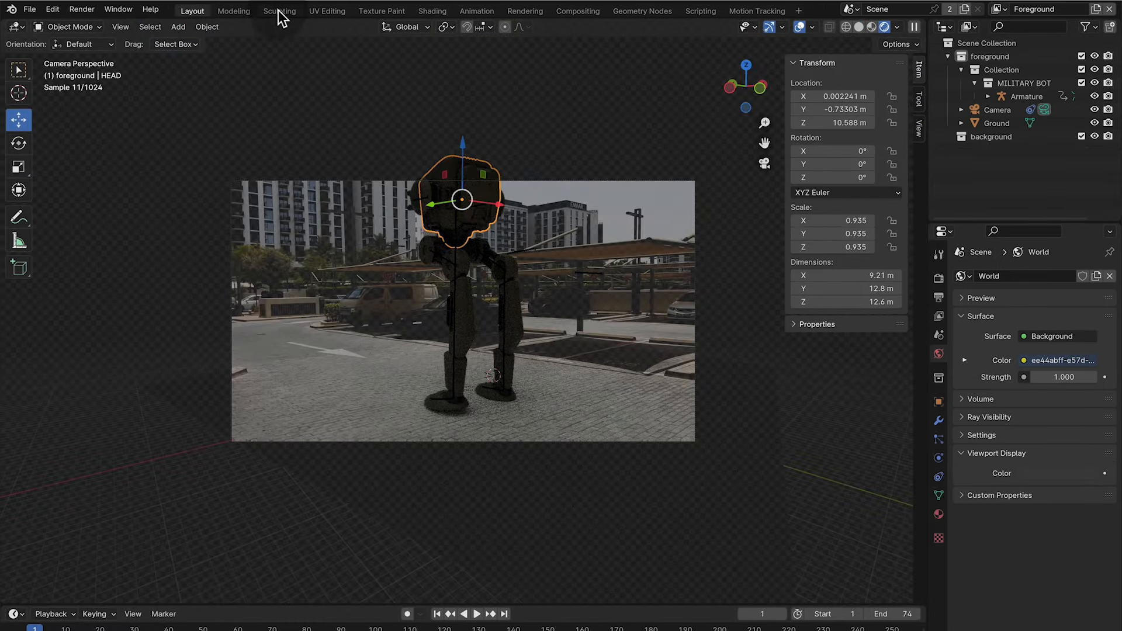
pyautogui.click(431, 11)
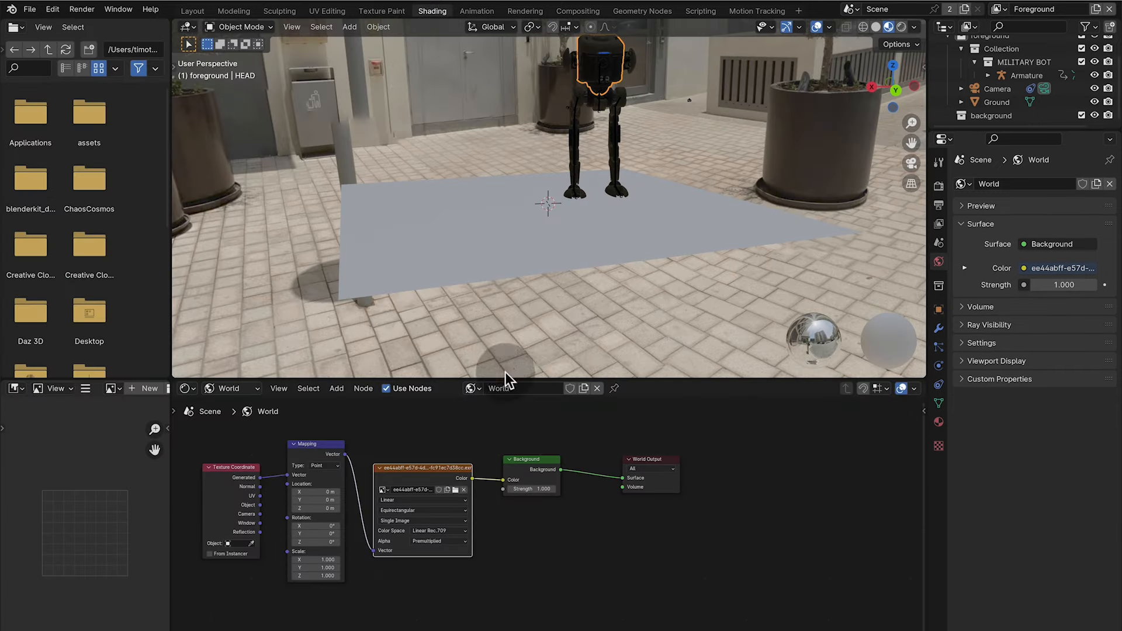
pyautogui.click(228, 388)
pyautogui.click(228, 422)
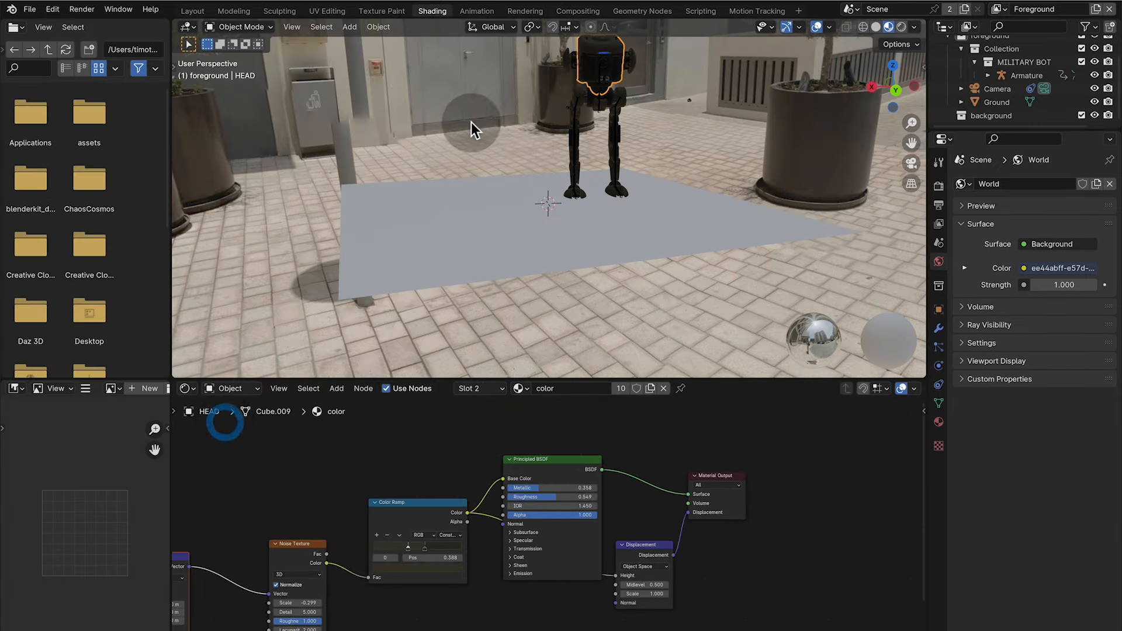
# - Brighten the colour of the dark Color Ramp stop in the robot HEAD's color material
pyautogui.click(408, 549)
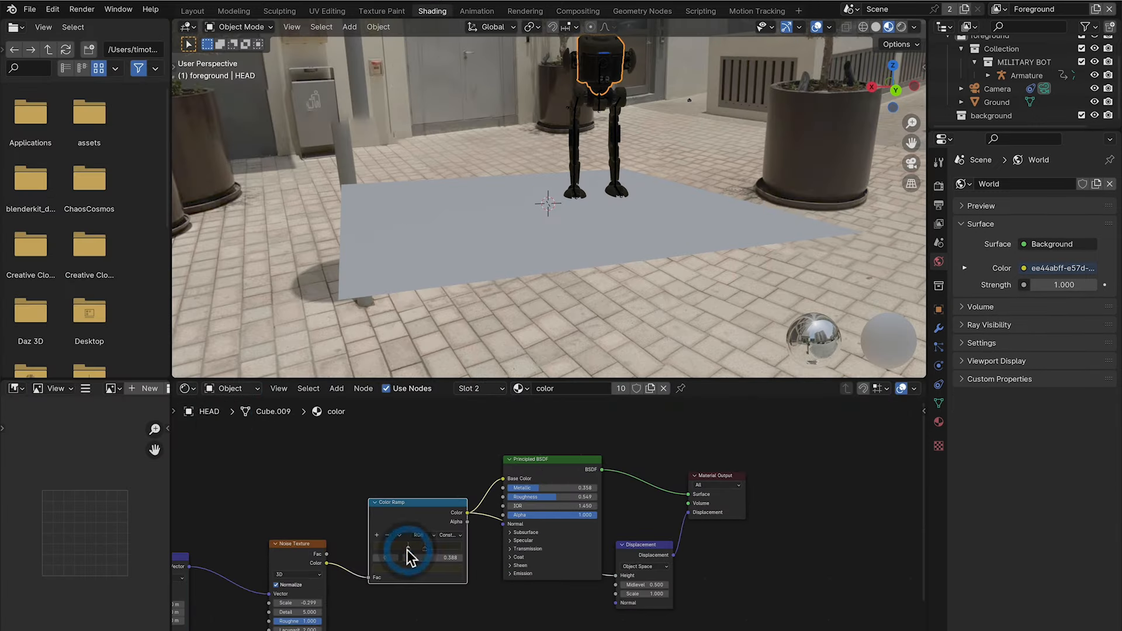
pyautogui.click(402, 568)
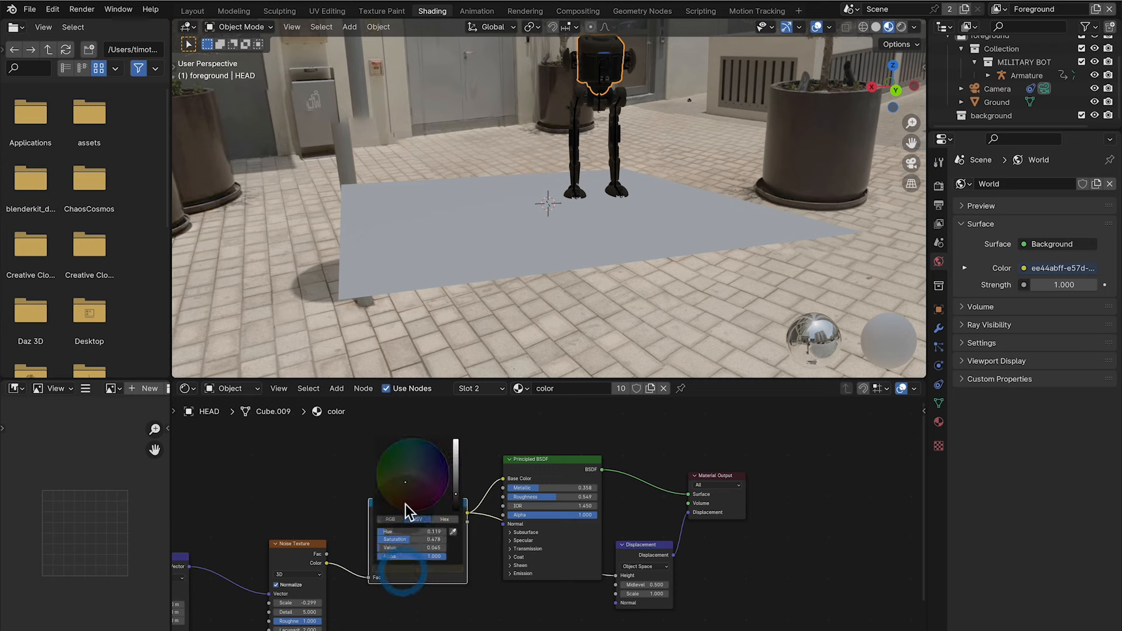
pyautogui.click(454, 474)
pyautogui.click(563, 239)
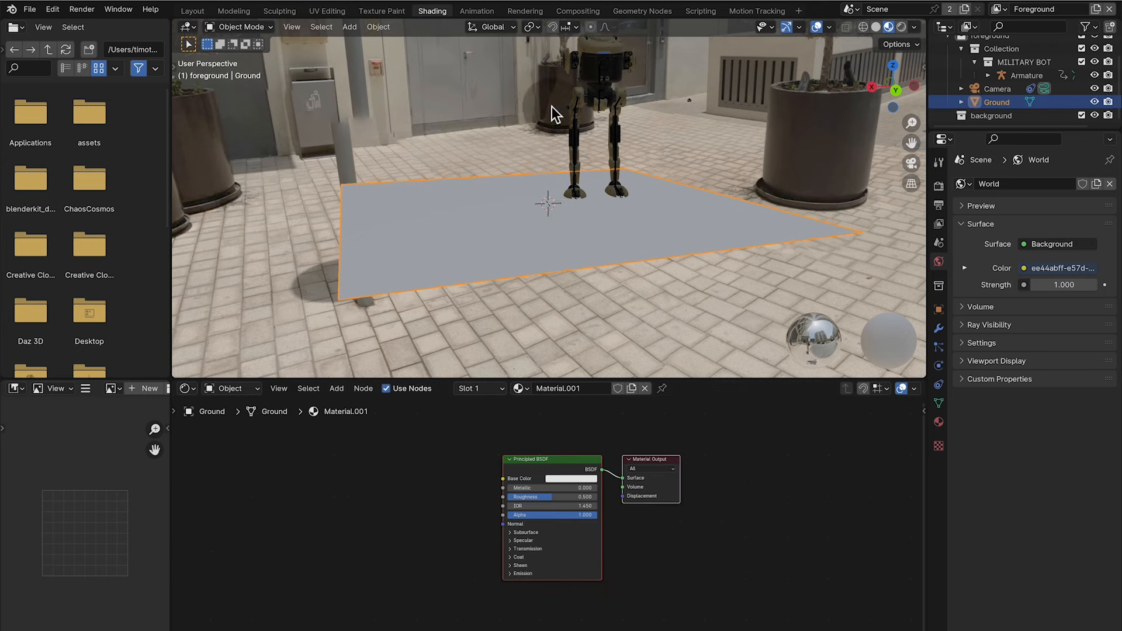
# - Check the robot in rendered shading, return to Material Preview, and look through the scene camera
pyautogui.click(901, 27)
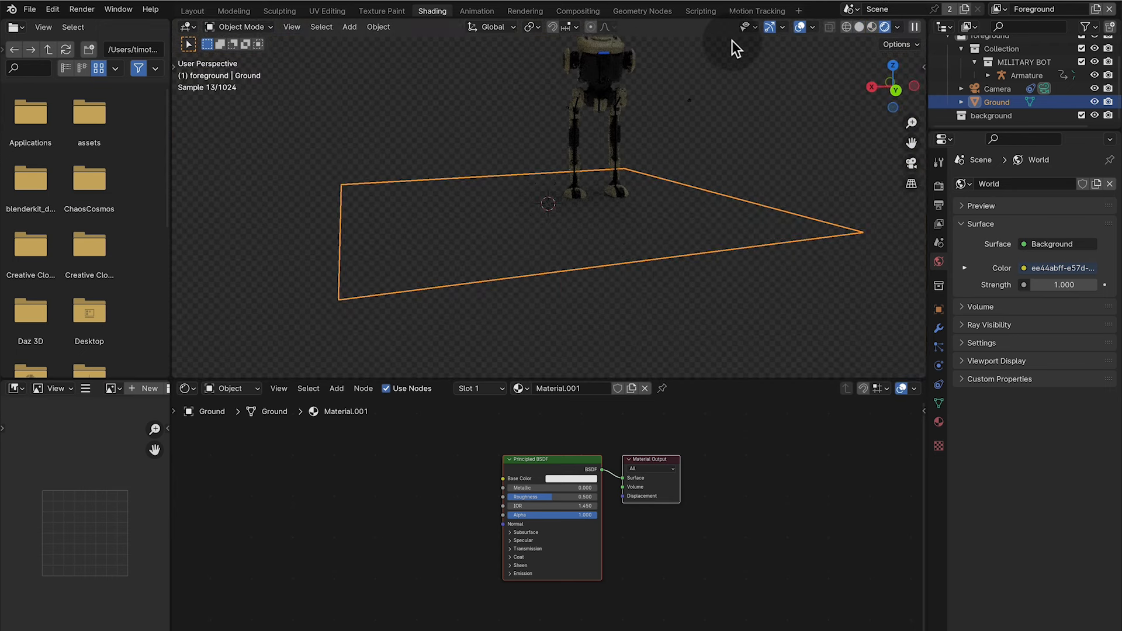
pyautogui.click(872, 27)
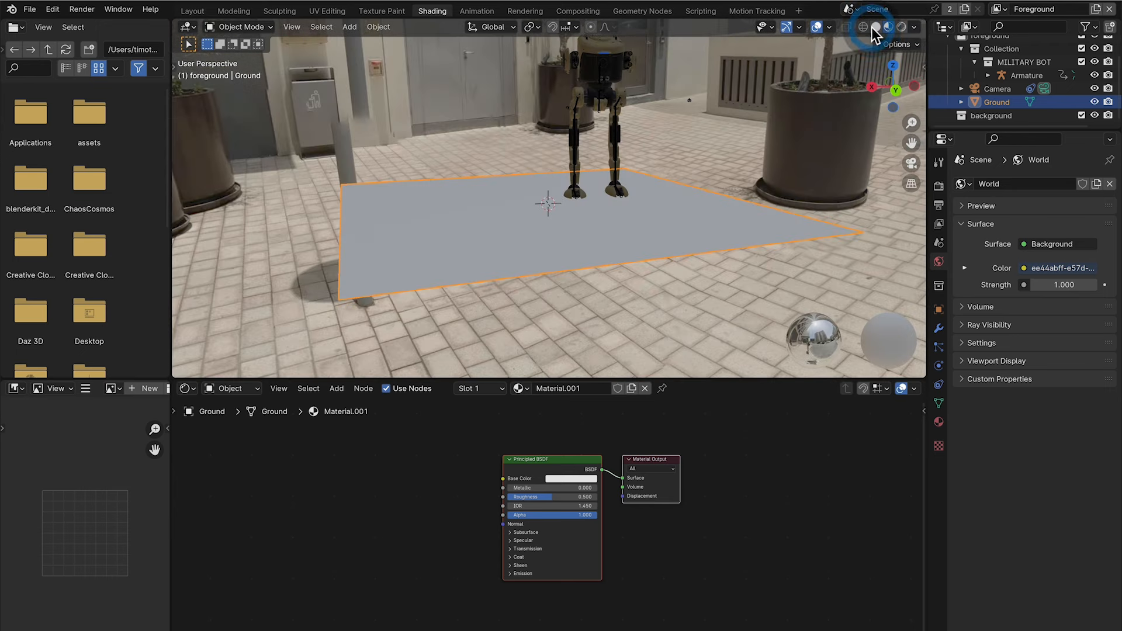
pyautogui.click(912, 163)
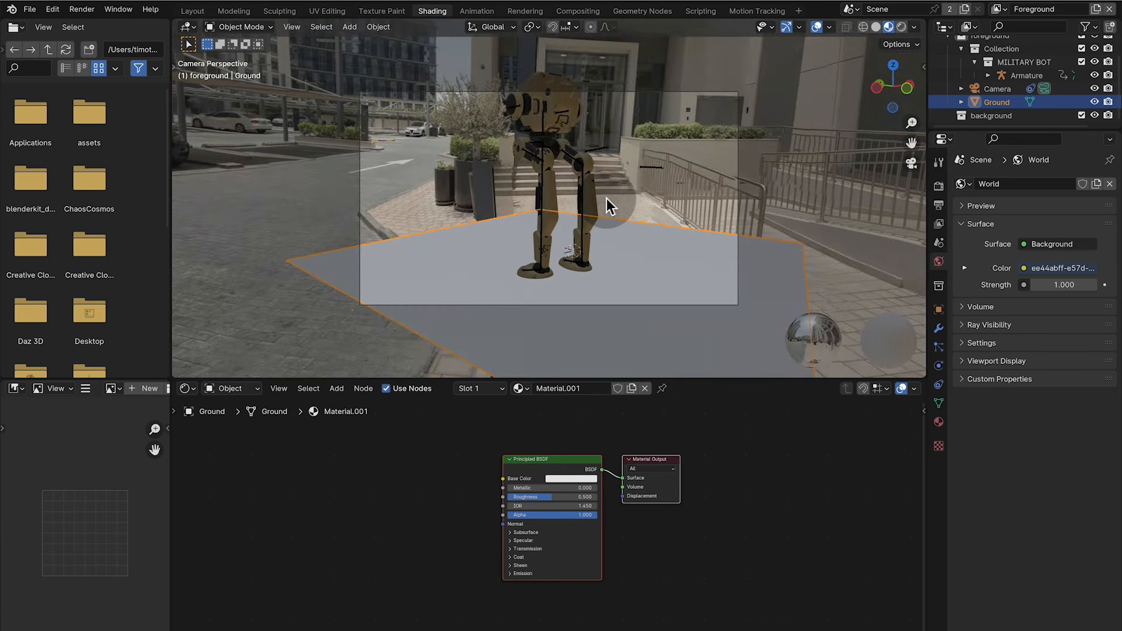
# - Try the Camera compositor, Object wire color and Scene Lights viewport options, and check the rendered camera view
pyautogui.click(914, 27)
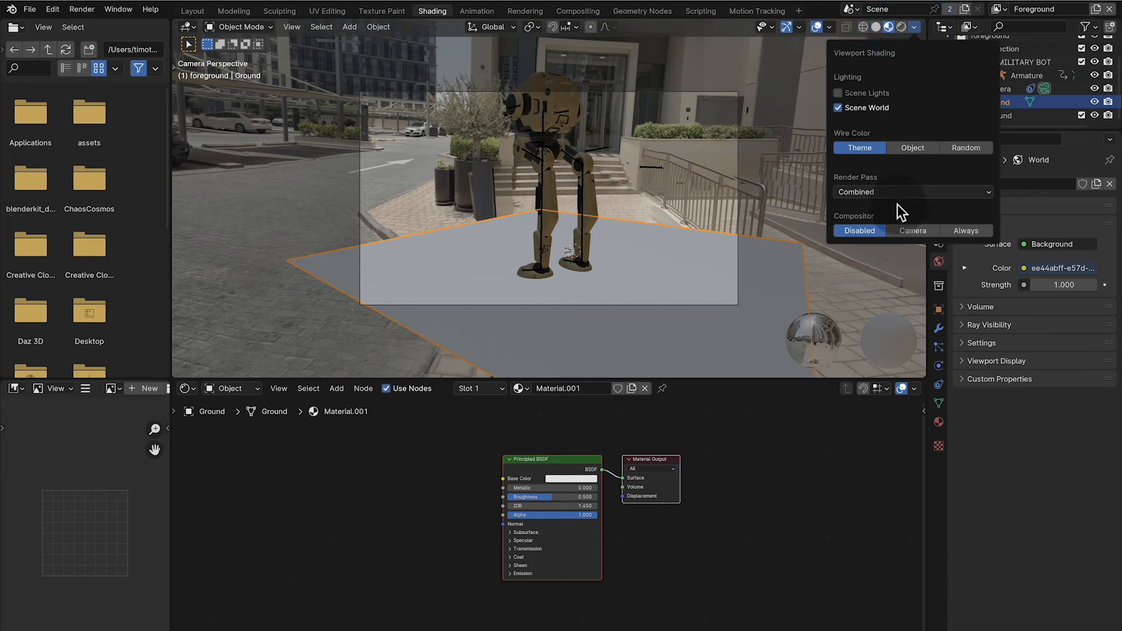
pyautogui.click(908, 231)
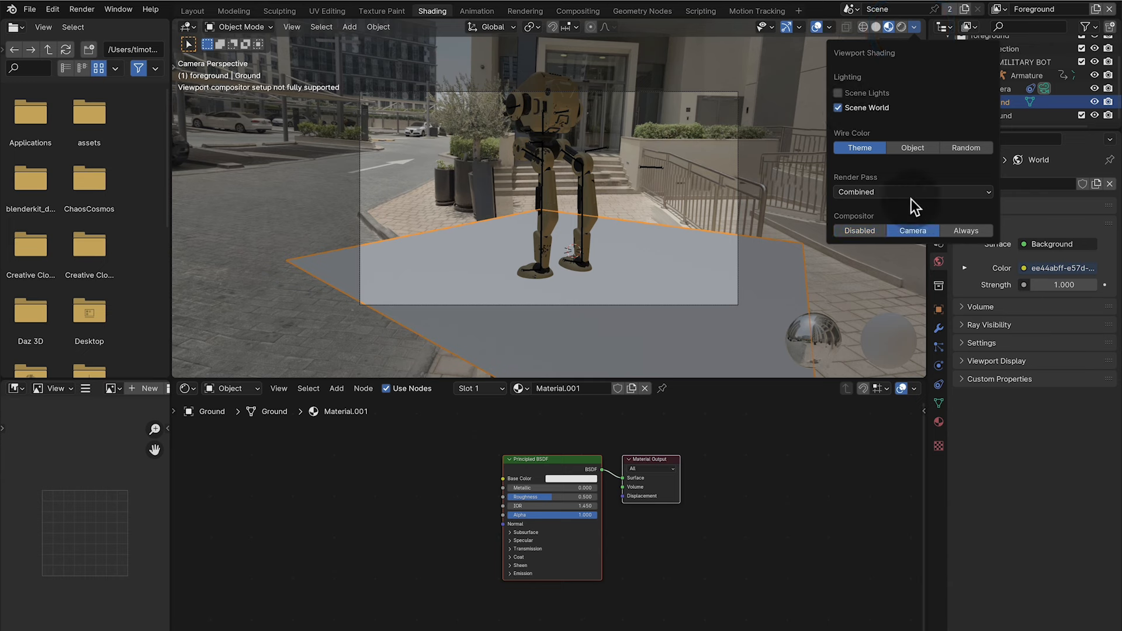
pyautogui.click(870, 230)
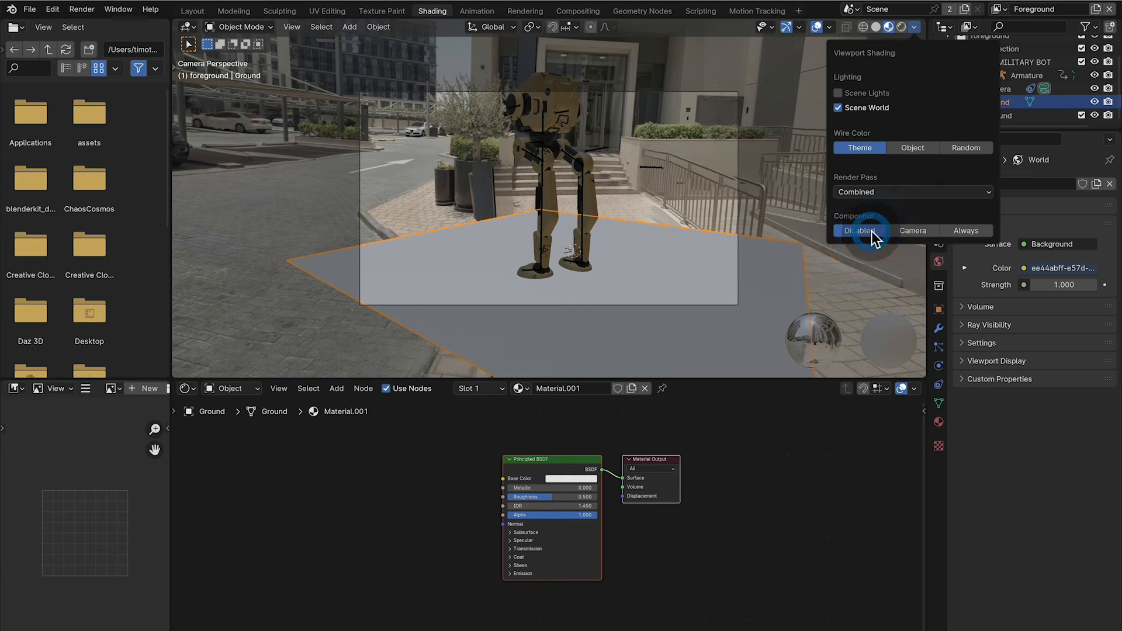
pyautogui.click(913, 147)
pyautogui.click(872, 150)
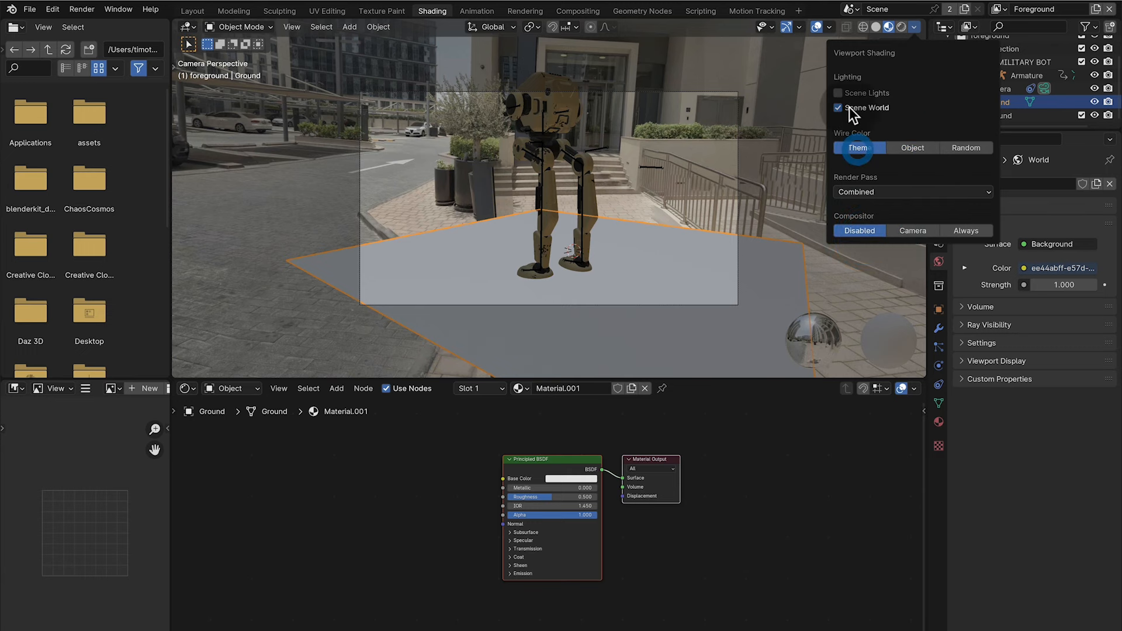
pyautogui.click(839, 93)
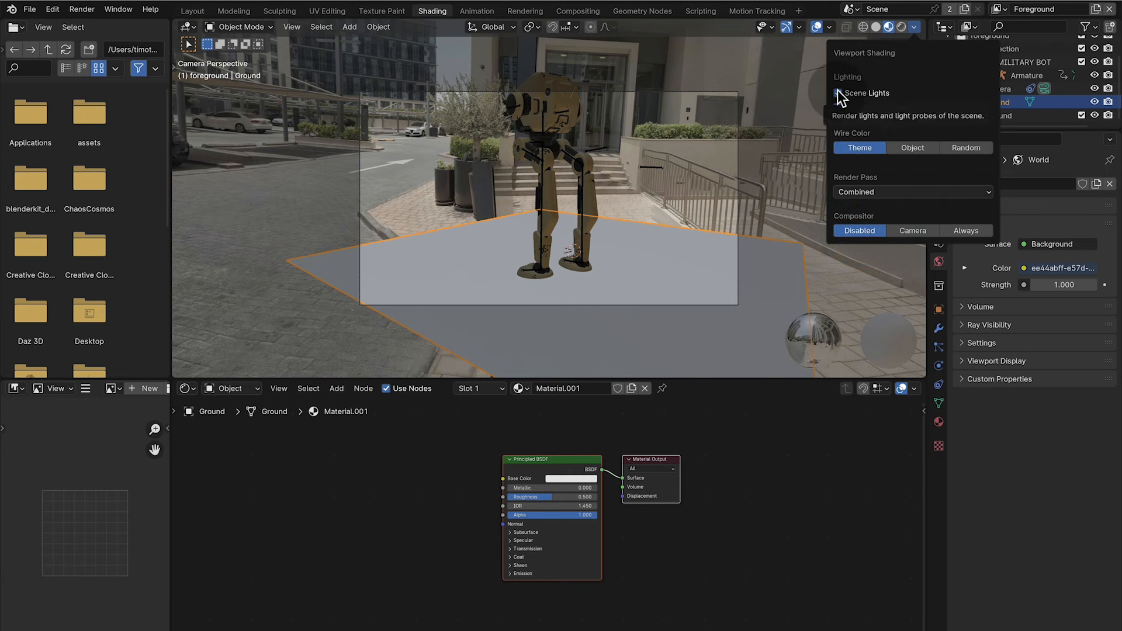
pyautogui.click(839, 93)
pyautogui.click(902, 27)
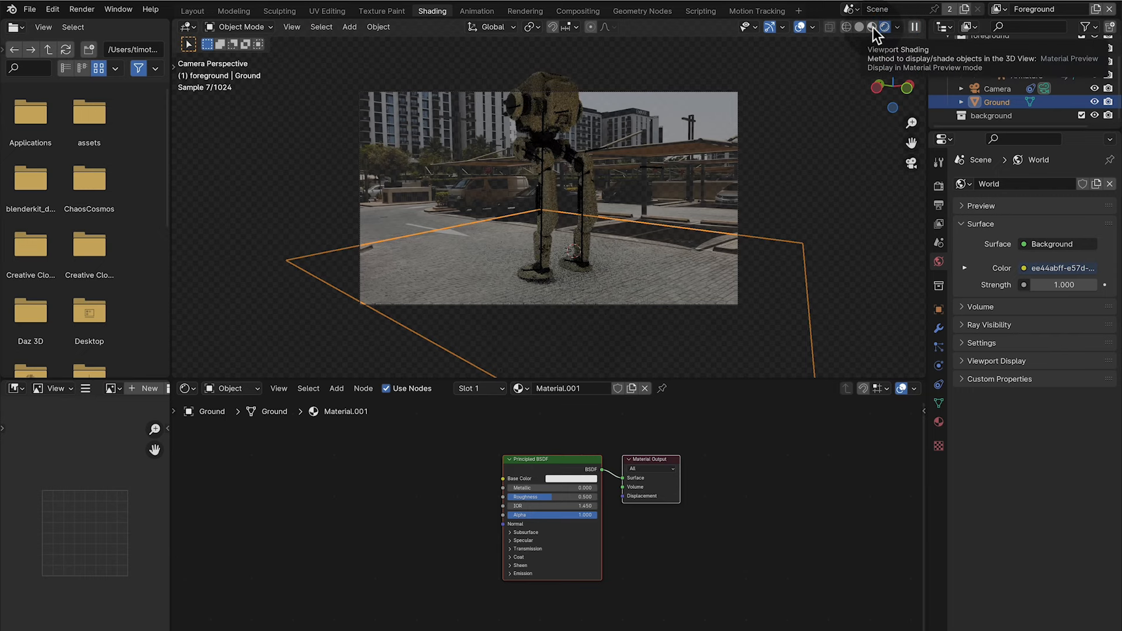
pyautogui.click(872, 27)
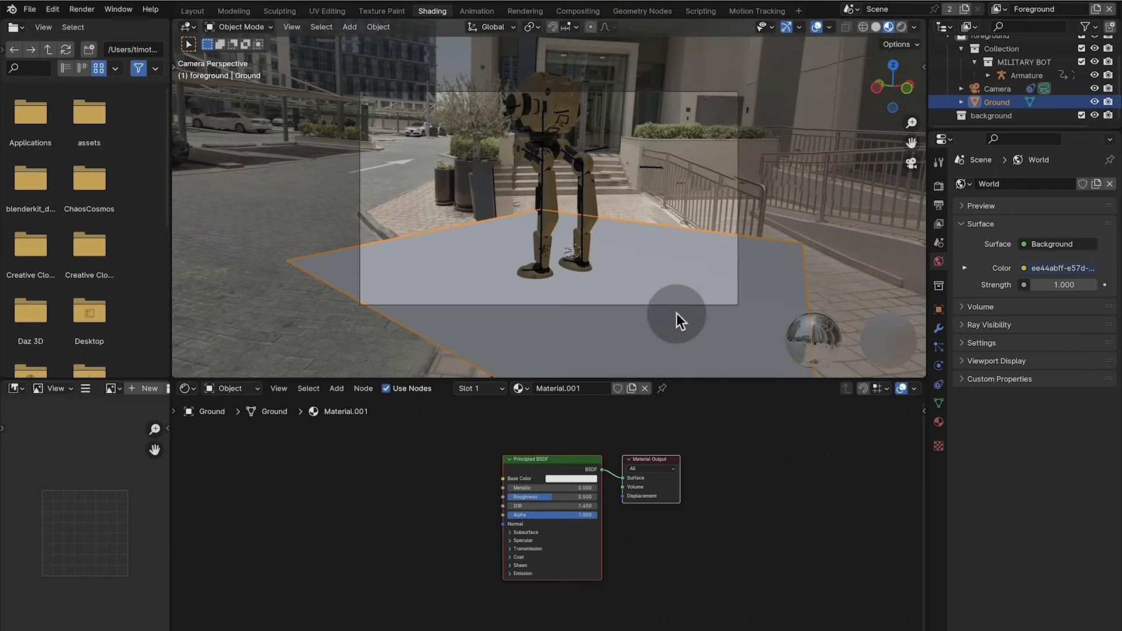
# - Rotate the world's HDR environment in the Mapping node to X 8.2°, Y -3.4° and Z 108°
pyautogui.click(232, 388)
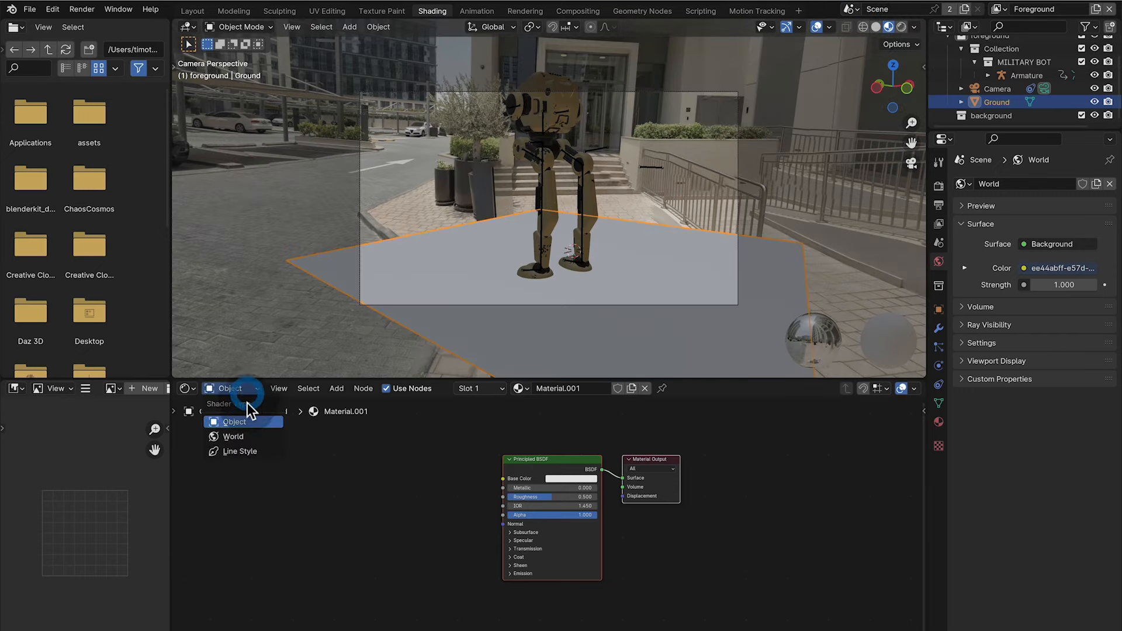
pyautogui.click(237, 438)
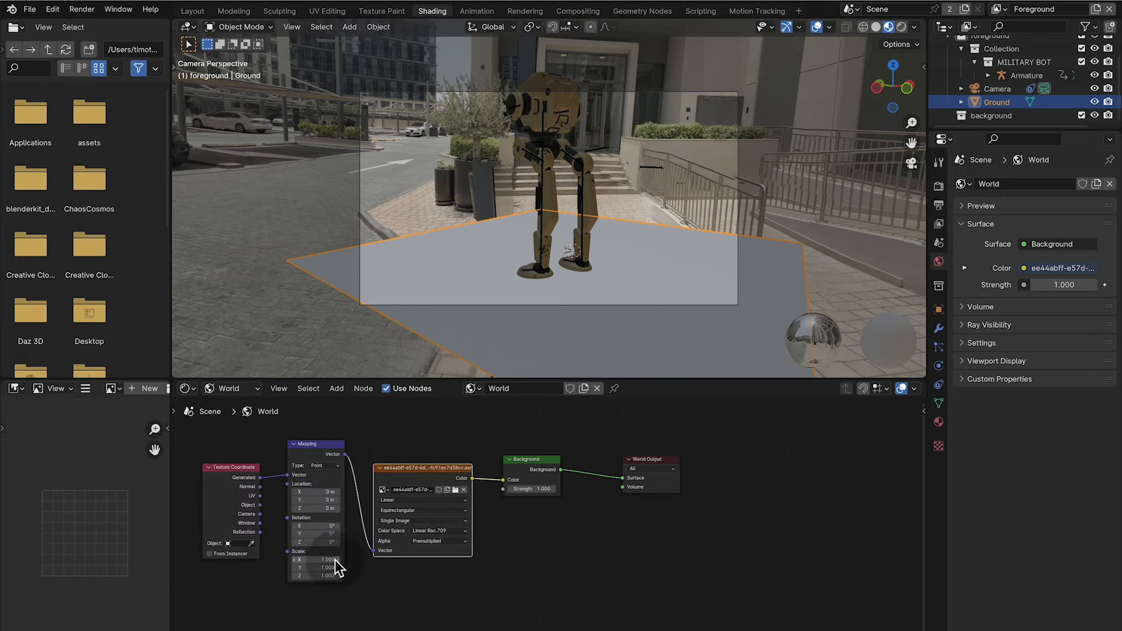
pyautogui.moveTo(319, 532)
pyautogui.mouseDown()
pyautogui.moveTo(564, 542)
pyautogui.moveTo(321, 543)
pyautogui.mouseUp()
pyautogui.write('0')
pyautogui.press('Return')
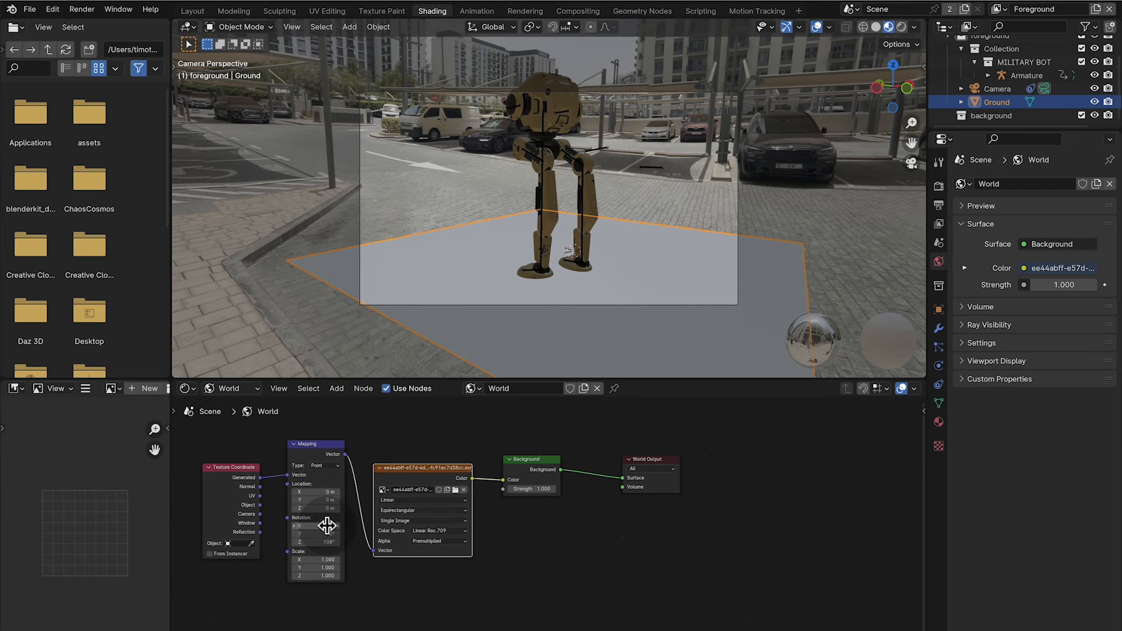
pyautogui.moveTo(327, 526)
pyautogui.mouseDown()
pyautogui.moveTo(350, 526)
pyautogui.moveTo(317, 533)
pyautogui.mouseUp()
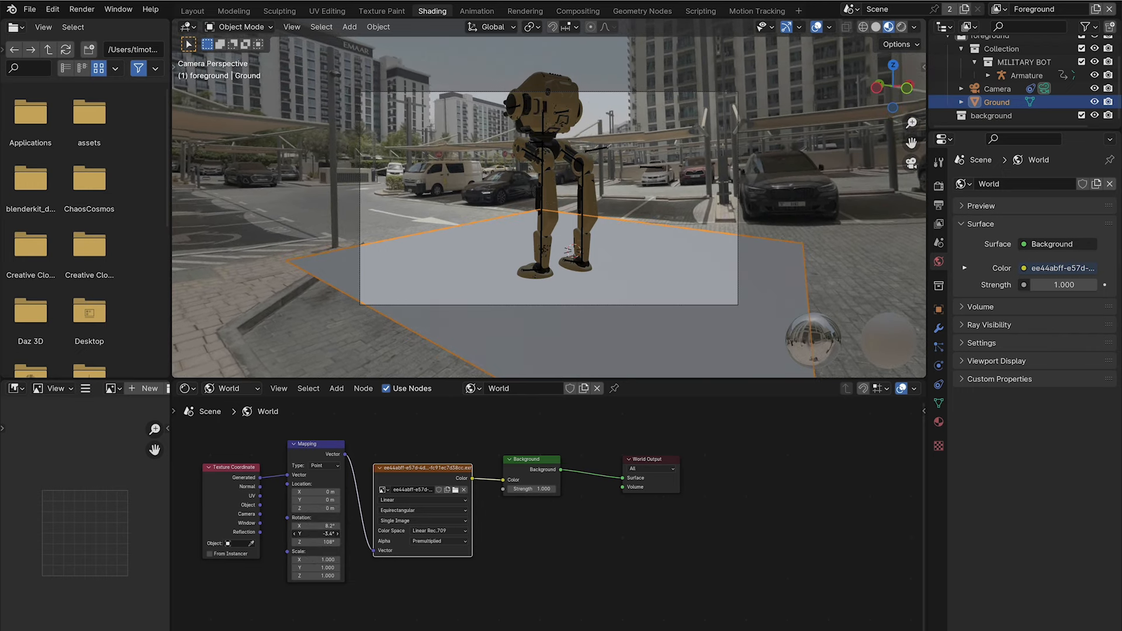
# - Examine the robot against the footage in rendered shading in the Layout workspace at frames 26, 42 and 52
pyautogui.click(901, 27)
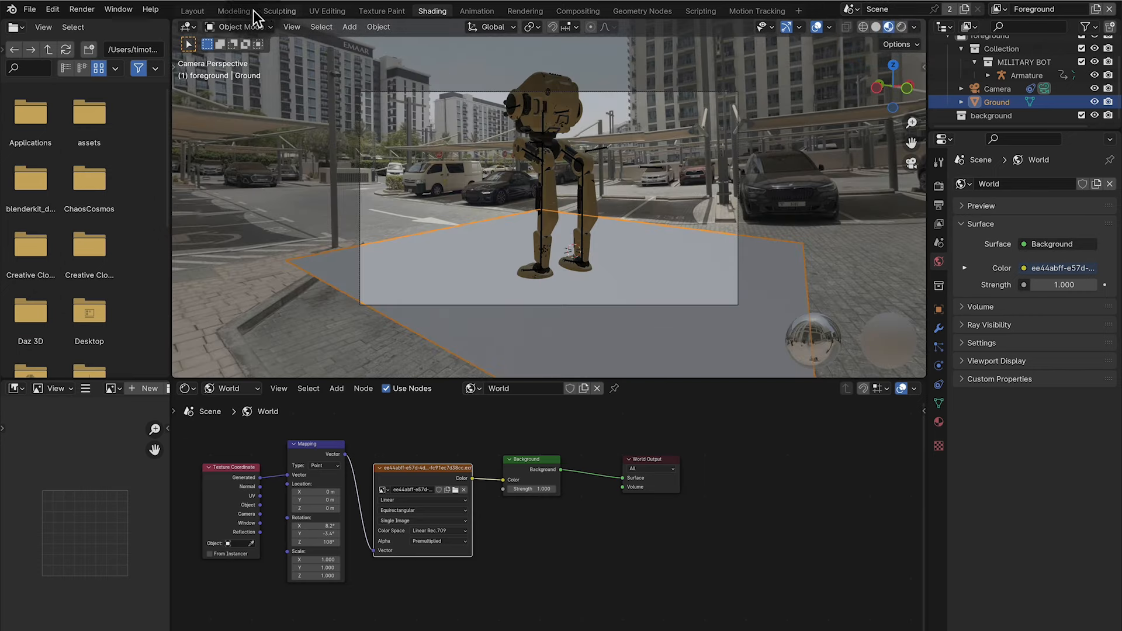
pyautogui.click(200, 11)
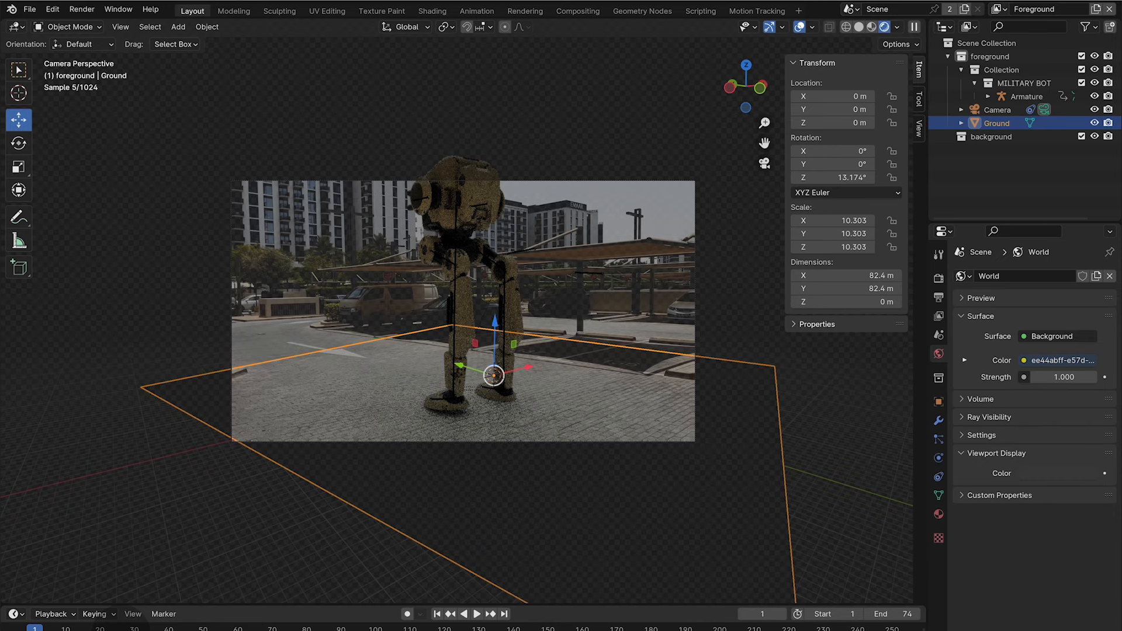
pyautogui.click(120, 629)
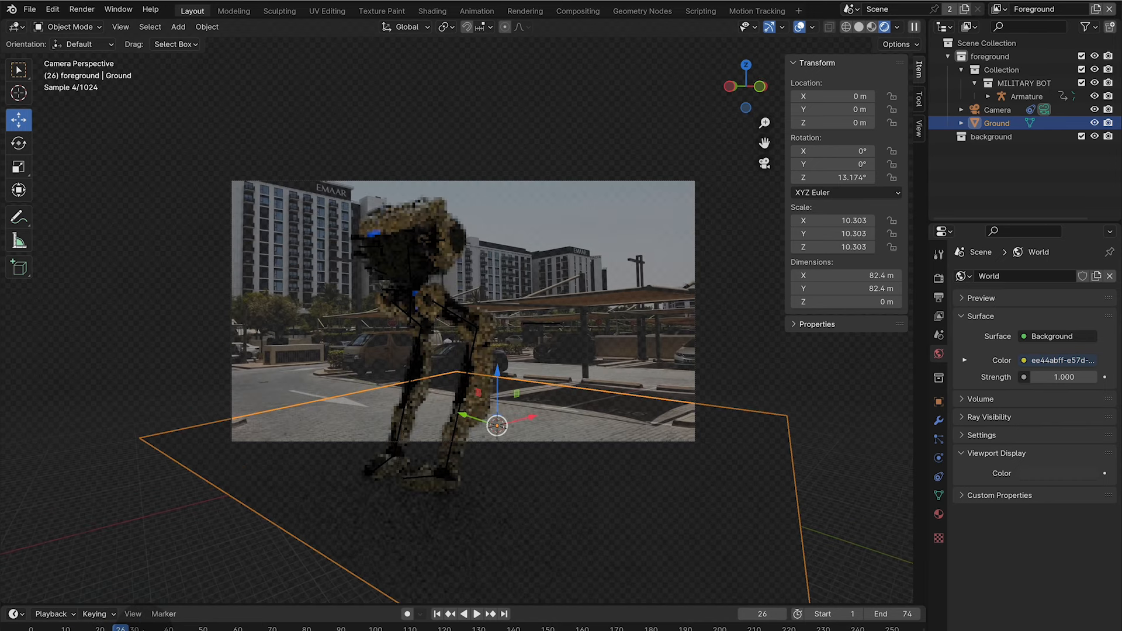
pyautogui.click(174, 629)
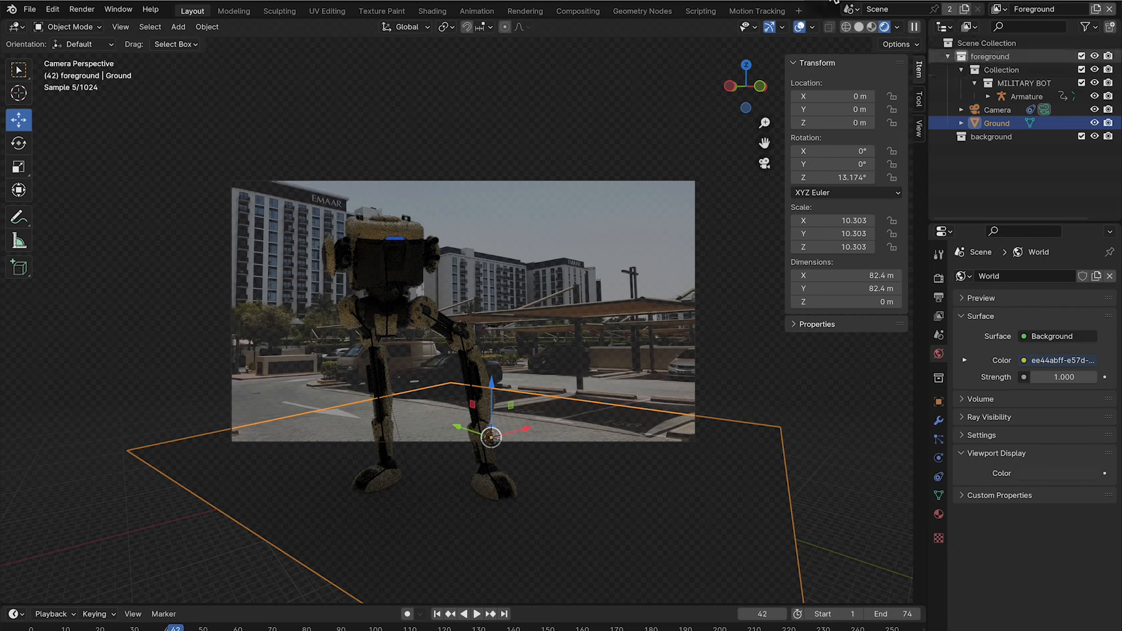
pyautogui.click(719, 8)
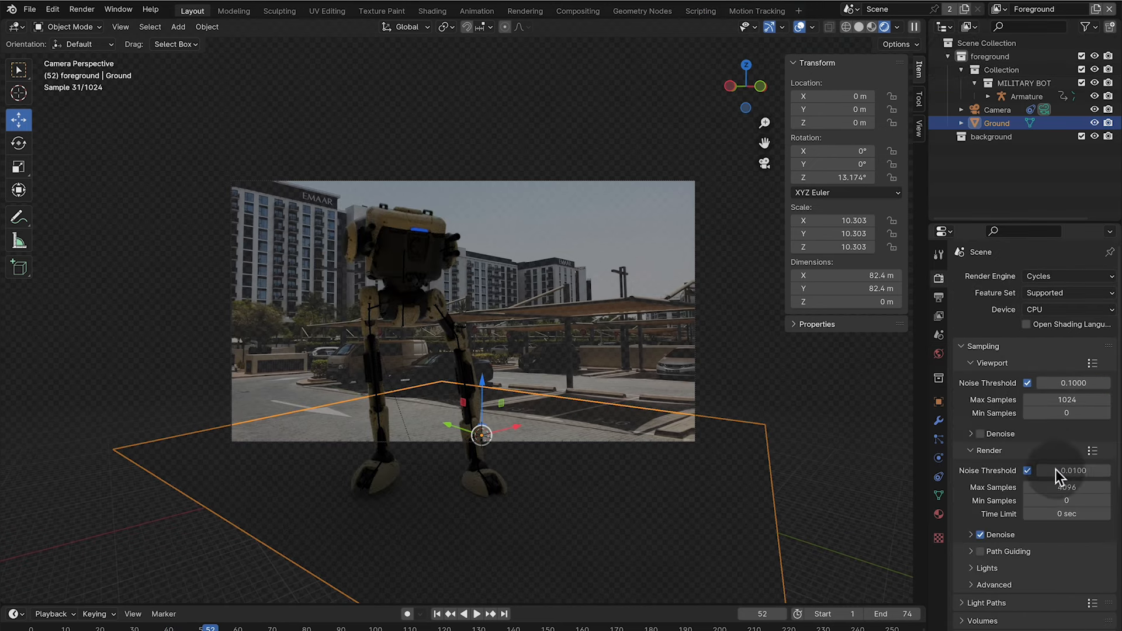
# - Set the Cycles render Max Samples to 46 and render the whole animation
pyautogui.click(1059, 487)
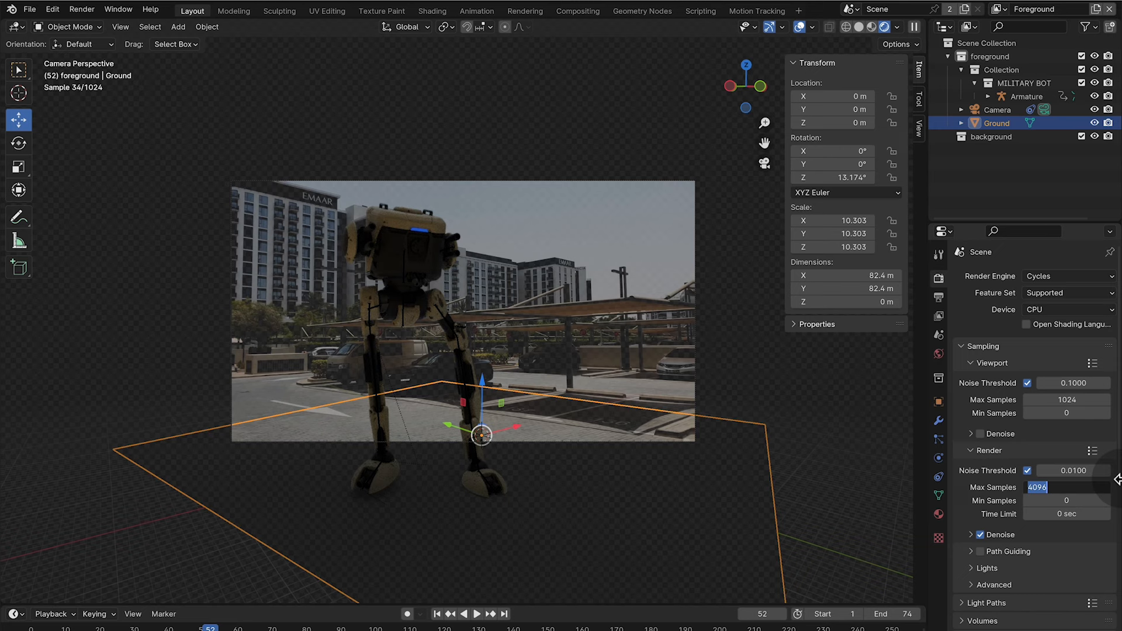
pyautogui.press('Return')
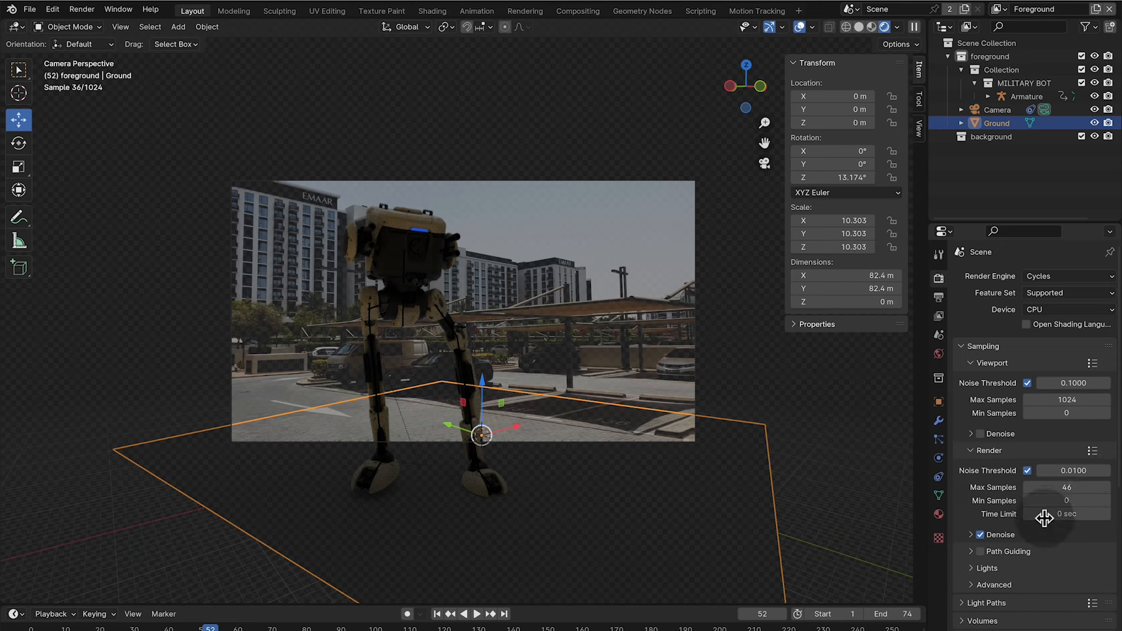
pyautogui.scroll(-3, 983, 534)
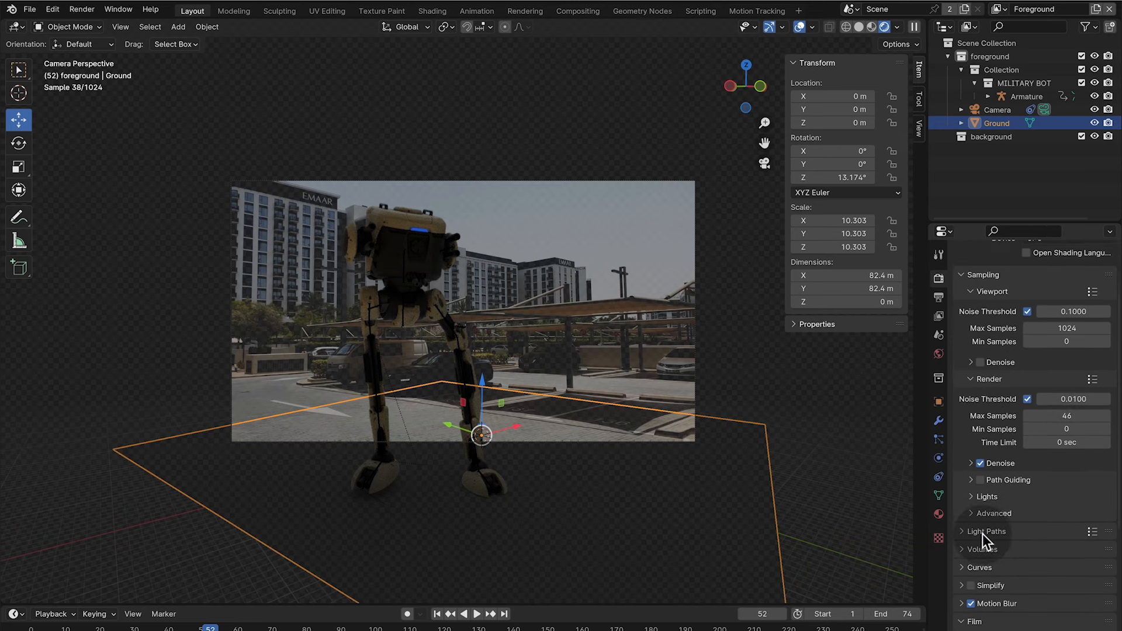
pyautogui.scroll(-8, 970, 598)
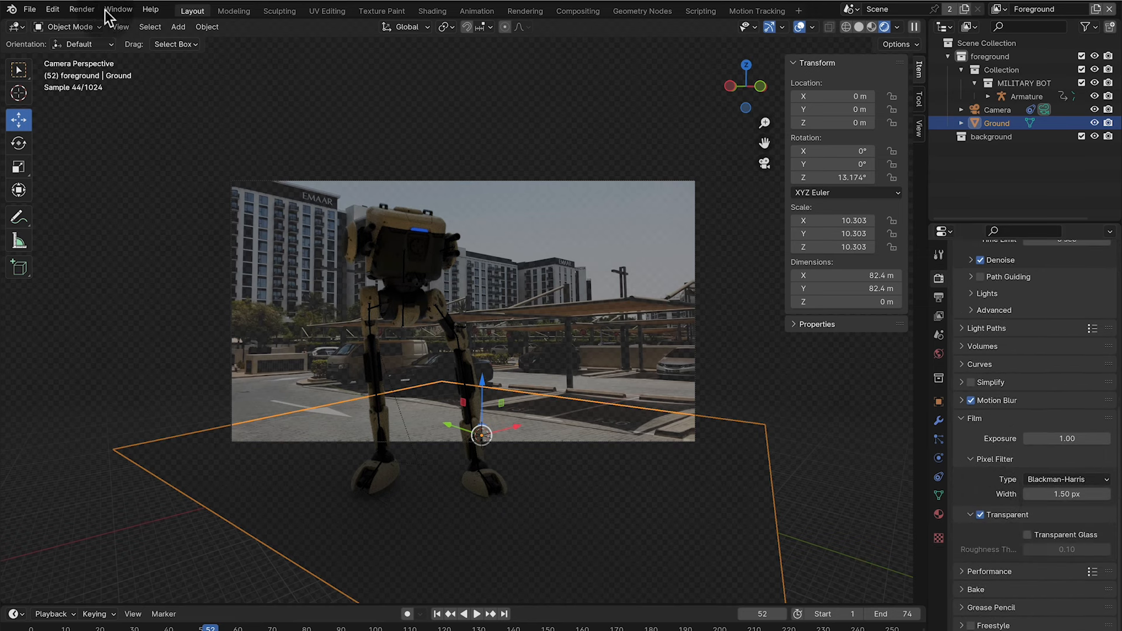
pyautogui.click(82, 9)
pyautogui.click(93, 39)
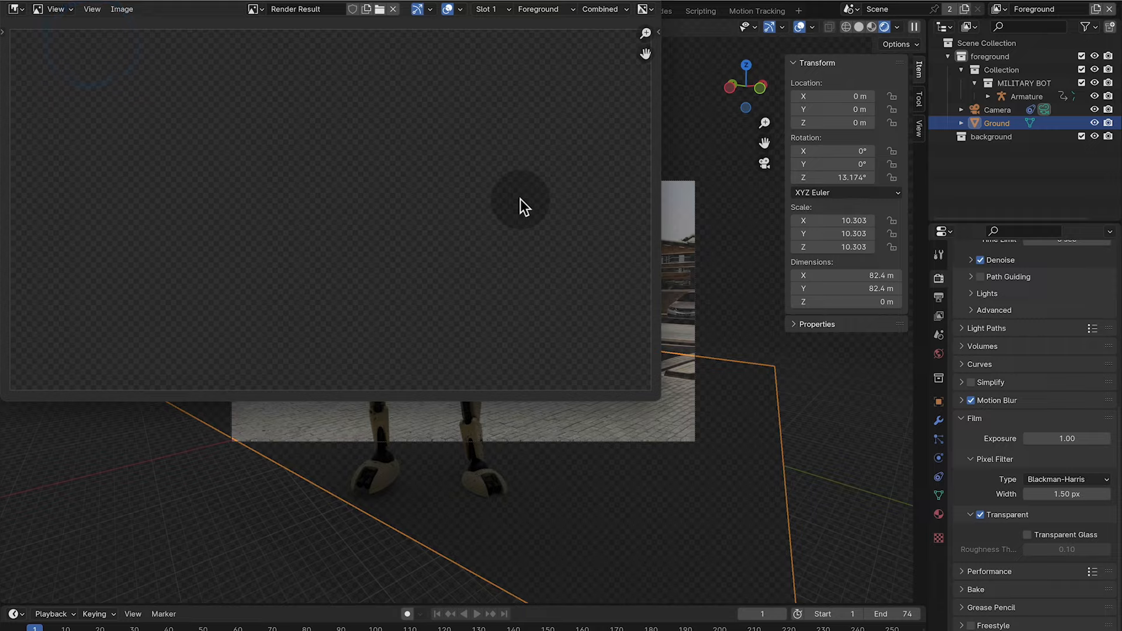
pyautogui.click(709, 5)
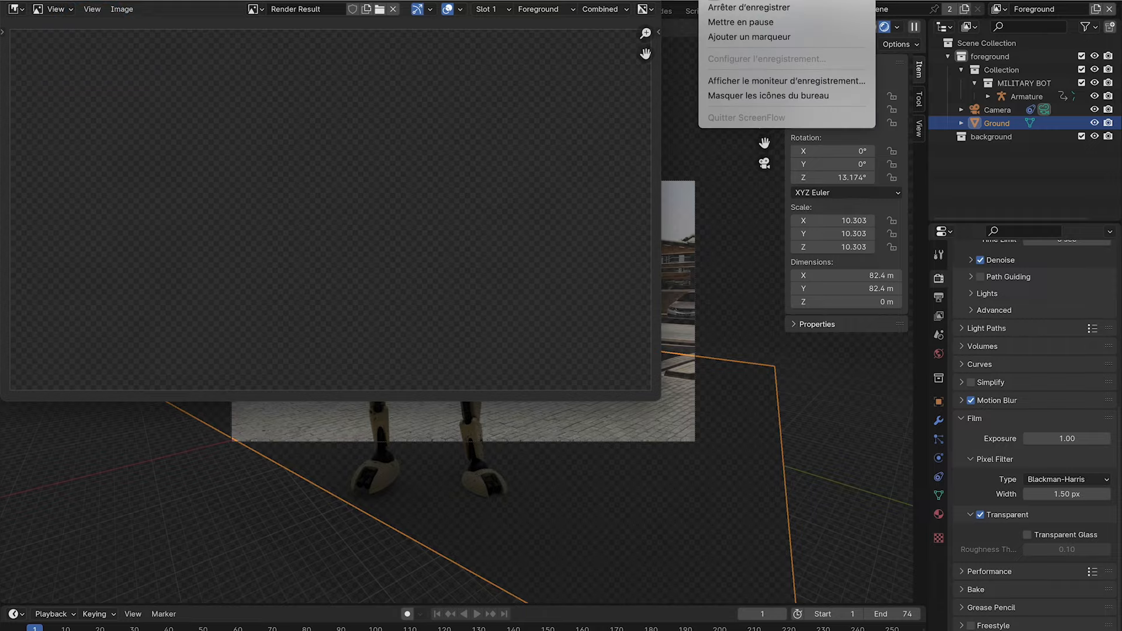
pyautogui.click(725, 7)
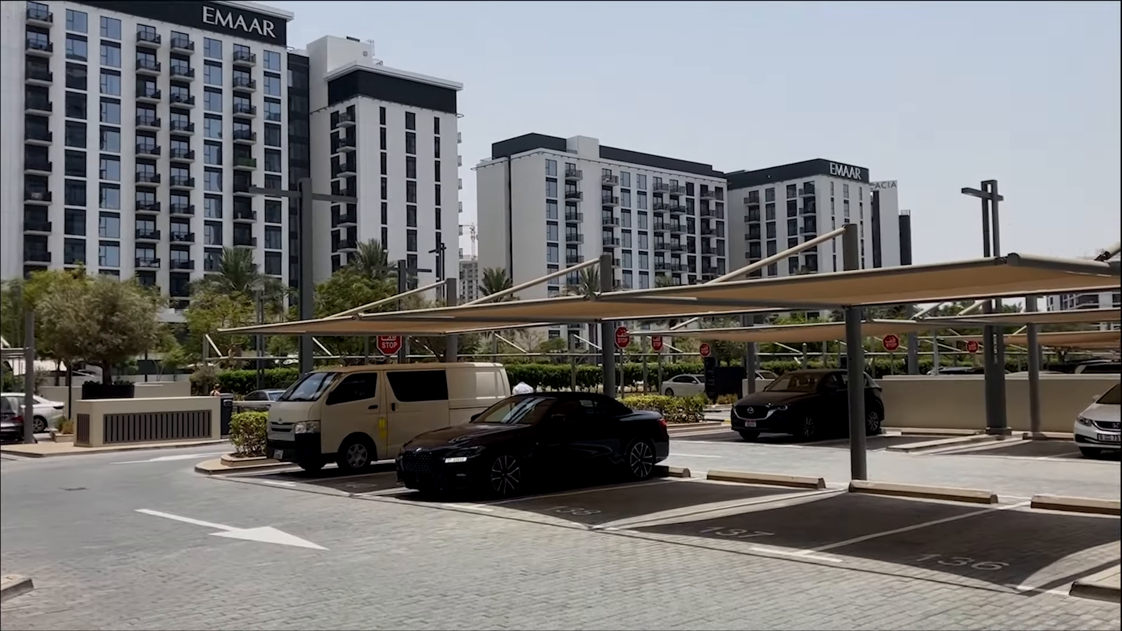